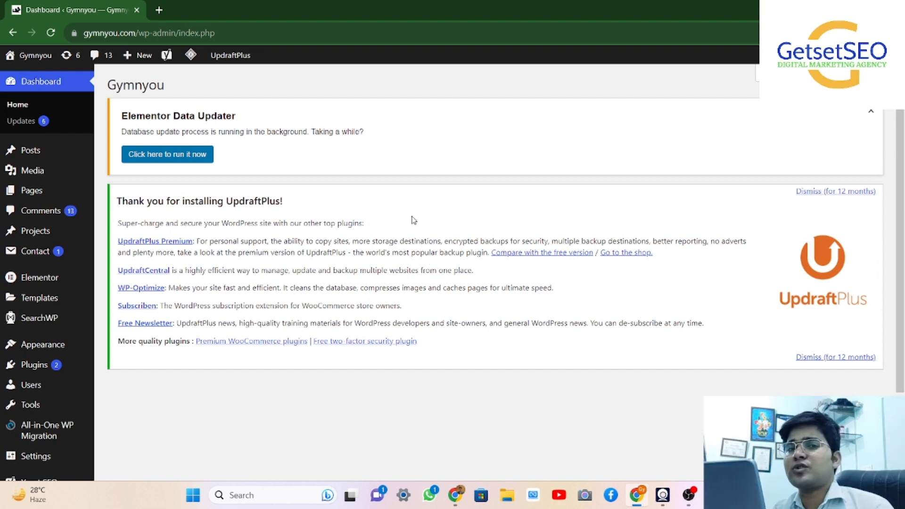
Open the list of installed plugins and look through it to the Yoast SEO entry.
scroll(316, 253, "down", 3)
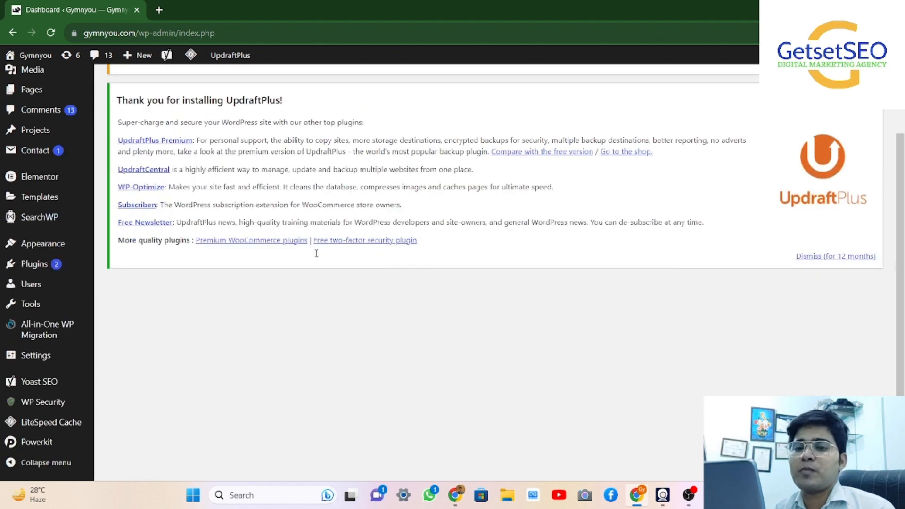
scroll(316, 252, "up", 2)
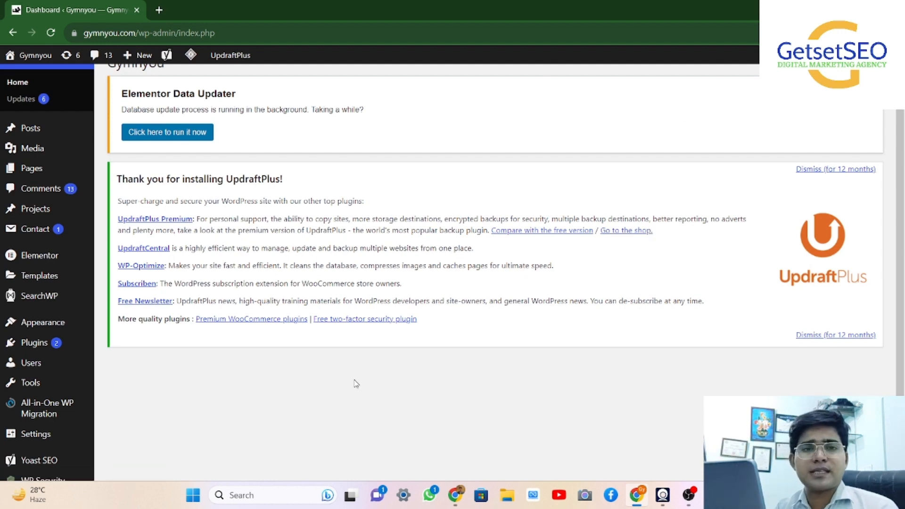
mouse_move(47, 264)
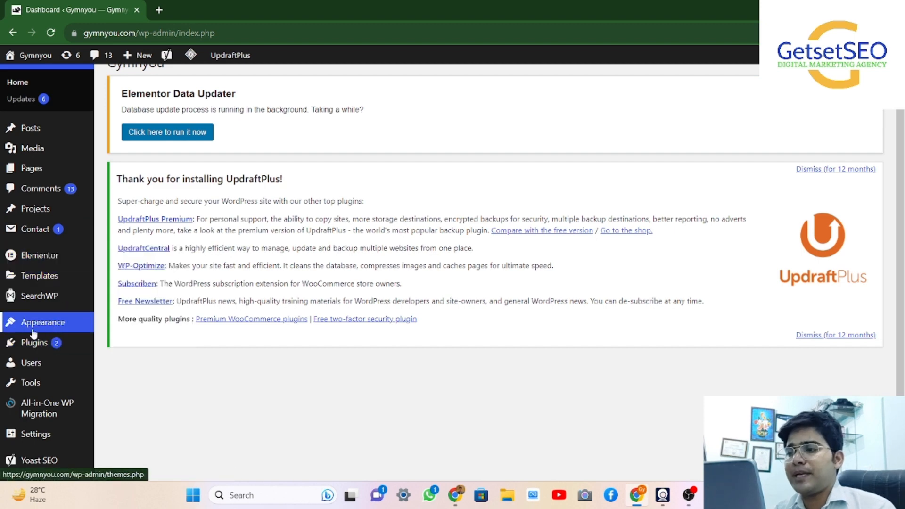
left_click(40, 346)
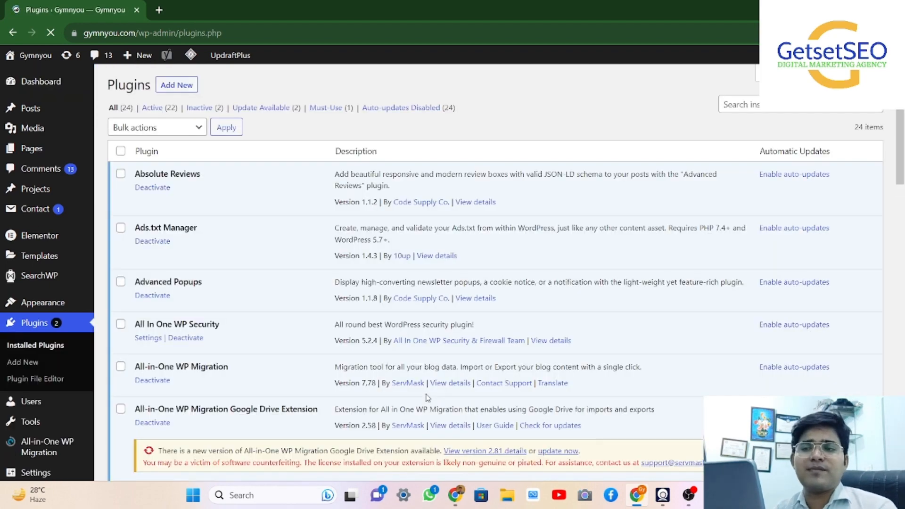
scroll(444, 239, "down", 20)
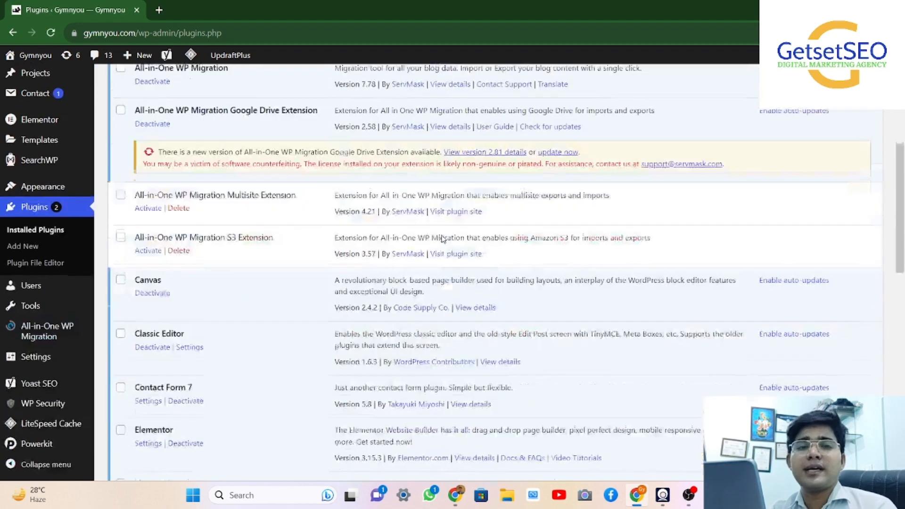
scroll(442, 240, "up", 15)
scroll(443, 240, "up", 5)
scroll(443, 238, "down", 15)
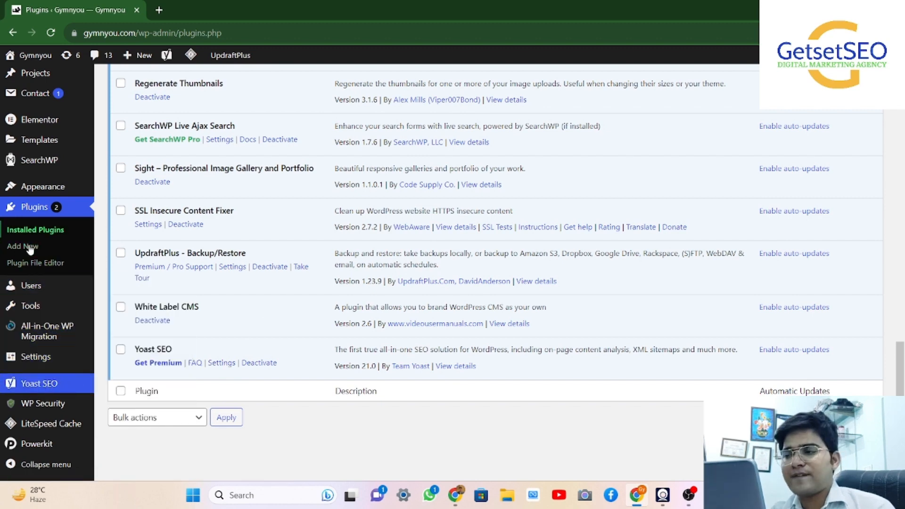
Open the general page of Yoast SEO and examine its problems and notifications.
mouse_move(52, 386)
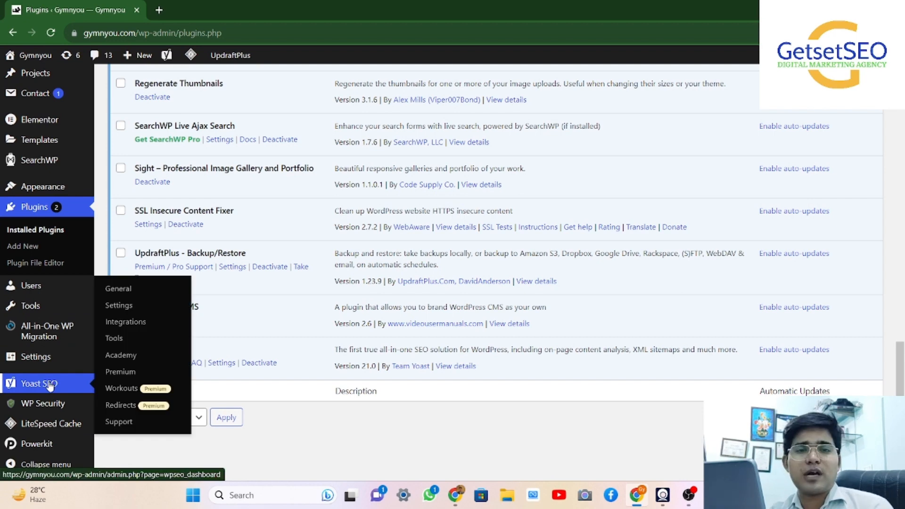
left_click(50, 386)
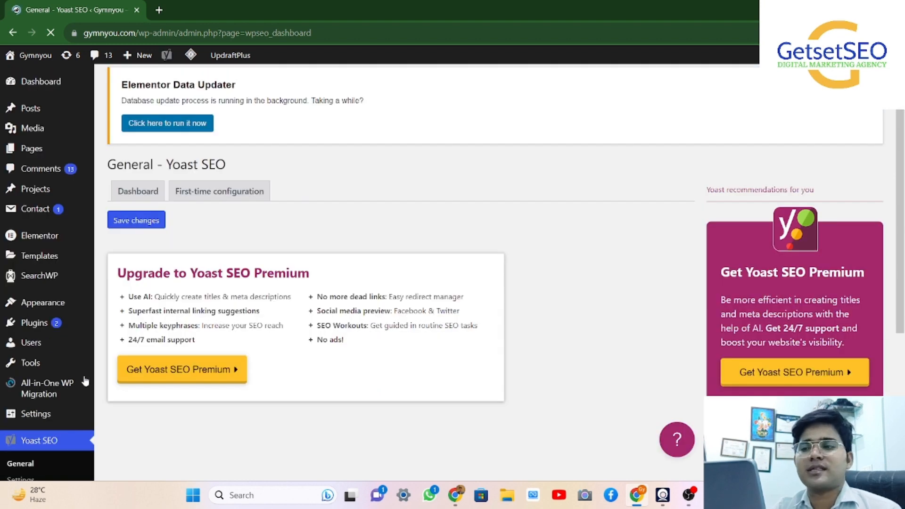
scroll(318, 375, "down", 5)
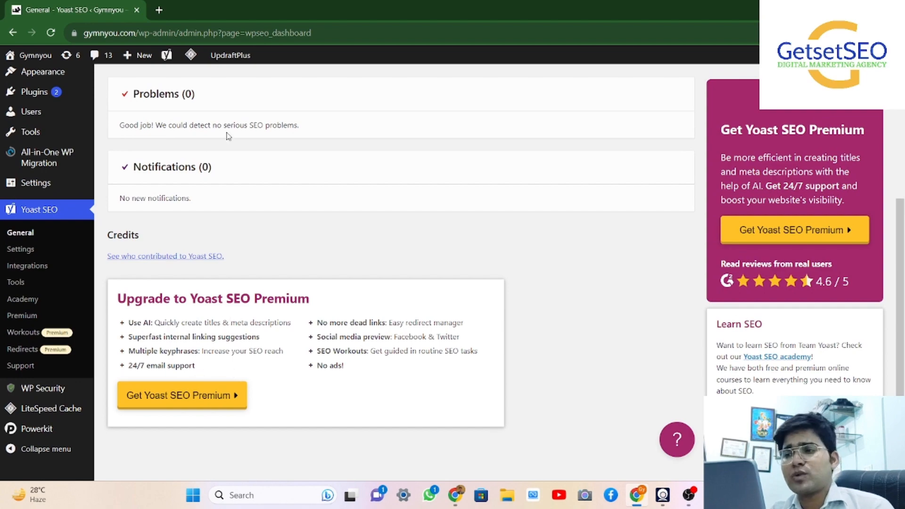
scroll(226, 137, "up", 3)
Review the first-time configuration steps of Yoast SEO and return to the SEO dashboard.
left_click(224, 201)
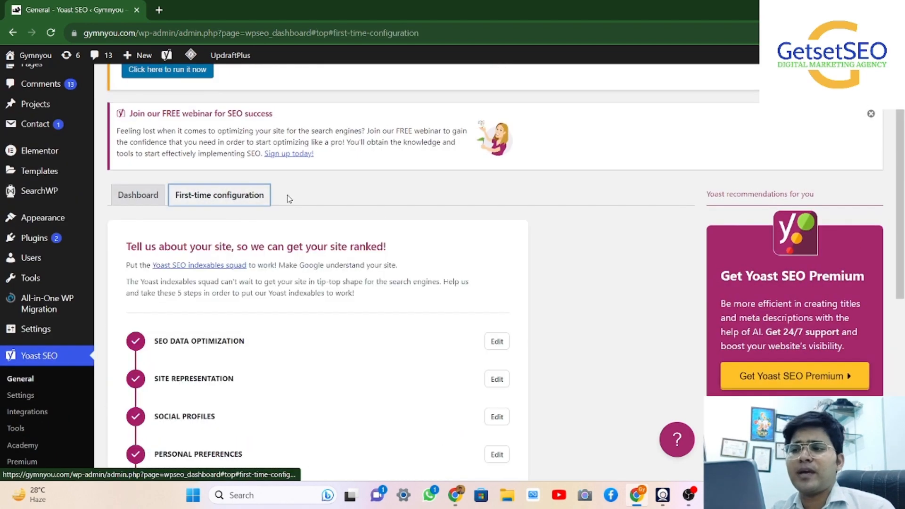
scroll(310, 283, "down", 6)
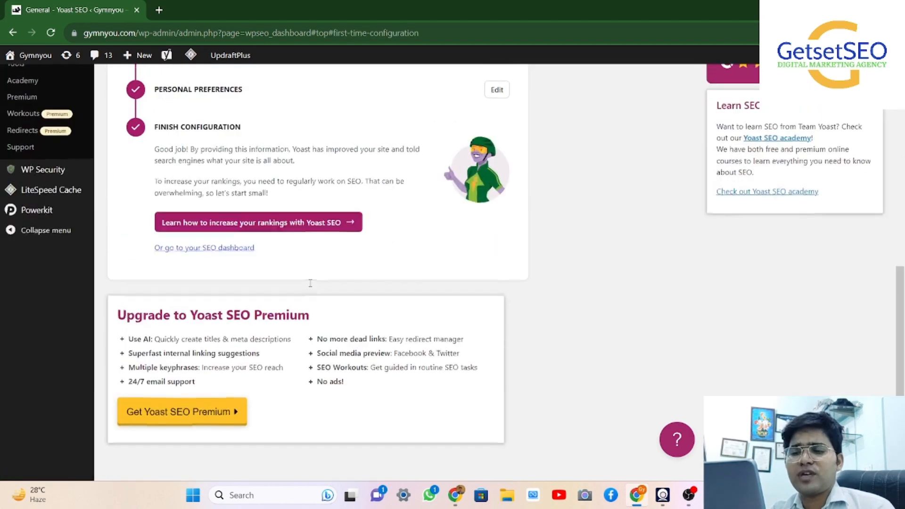
left_click(185, 250)
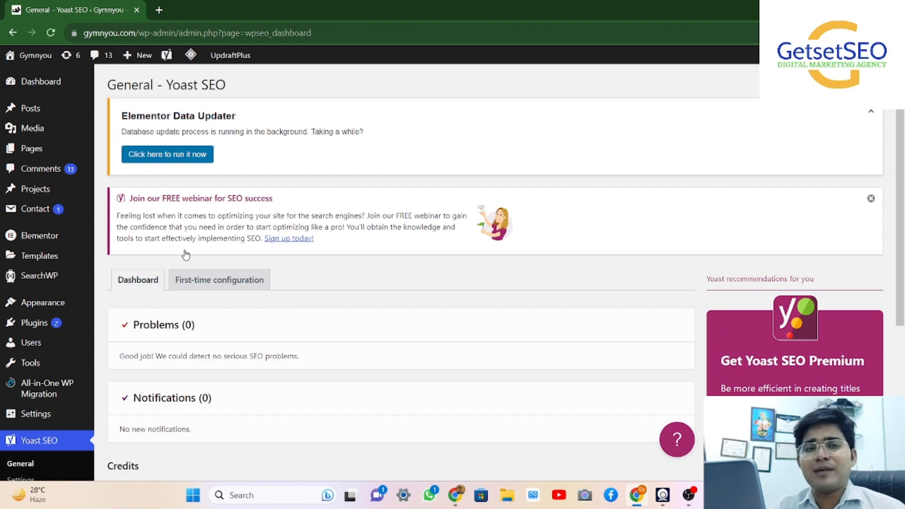
scroll(185, 255, "down", 5)
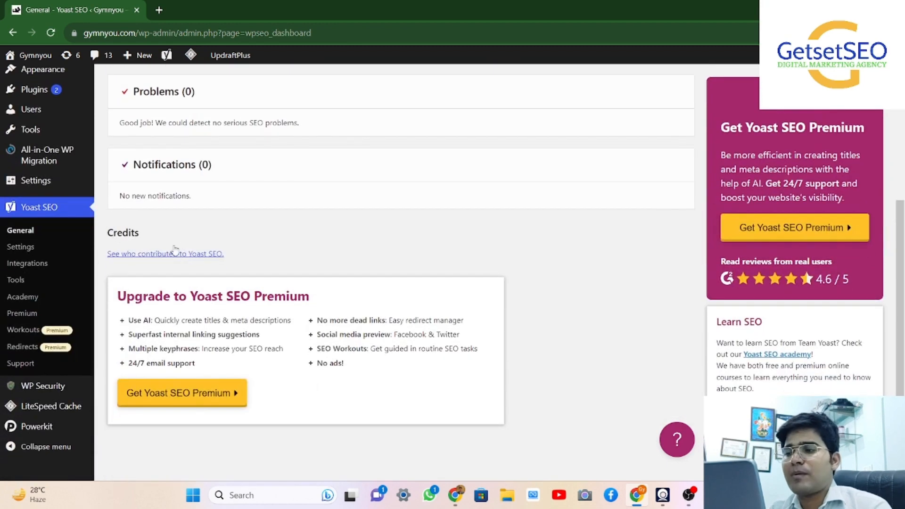
Open the site features in the Yoast SEO settings and examine the writing features.
left_click(29, 251)
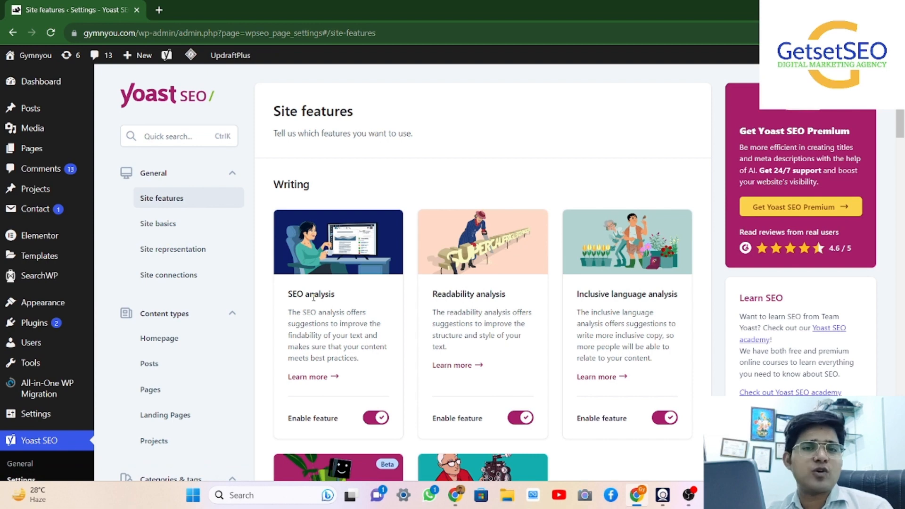
scroll(314, 298, "down", 2)
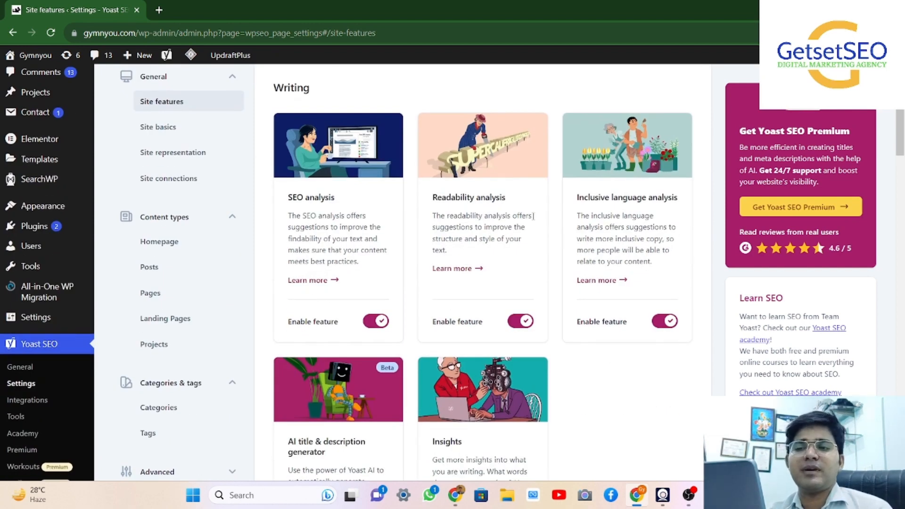
scroll(657, 225, "down", 3)
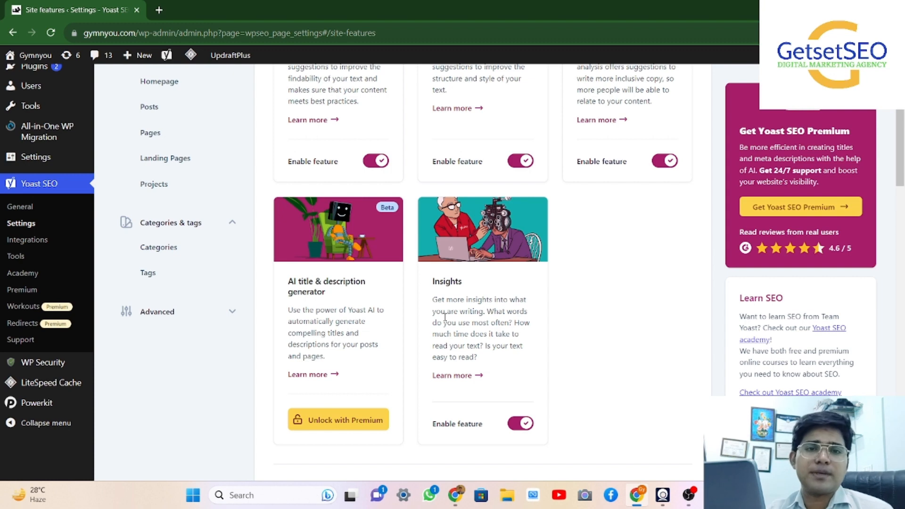
scroll(445, 317, "up", 5)
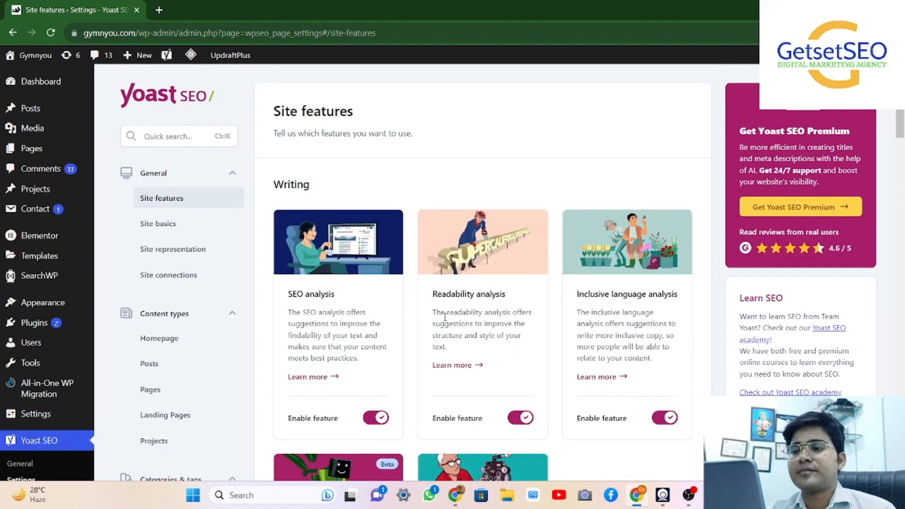
scroll(443, 313, "down", 3)
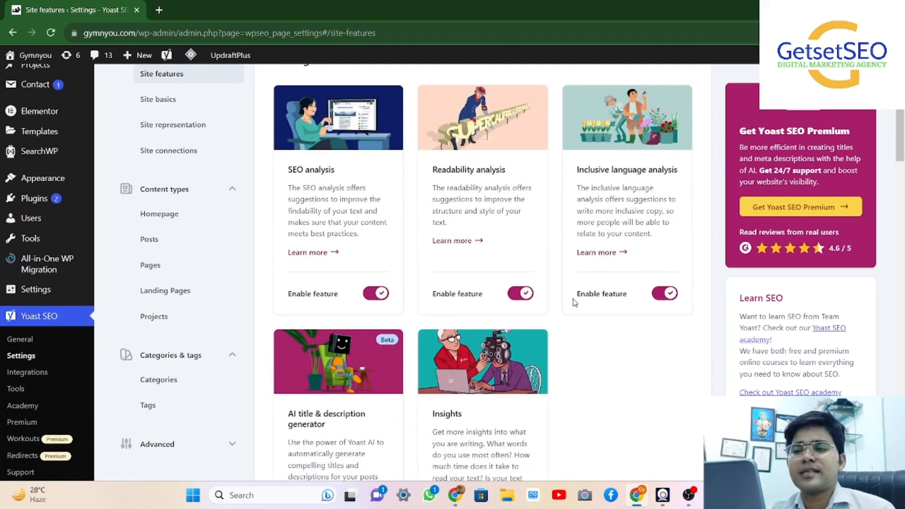
scroll(377, 306, "down", 1)
scroll(440, 281, "down", 5)
scroll(441, 279, "up", 1)
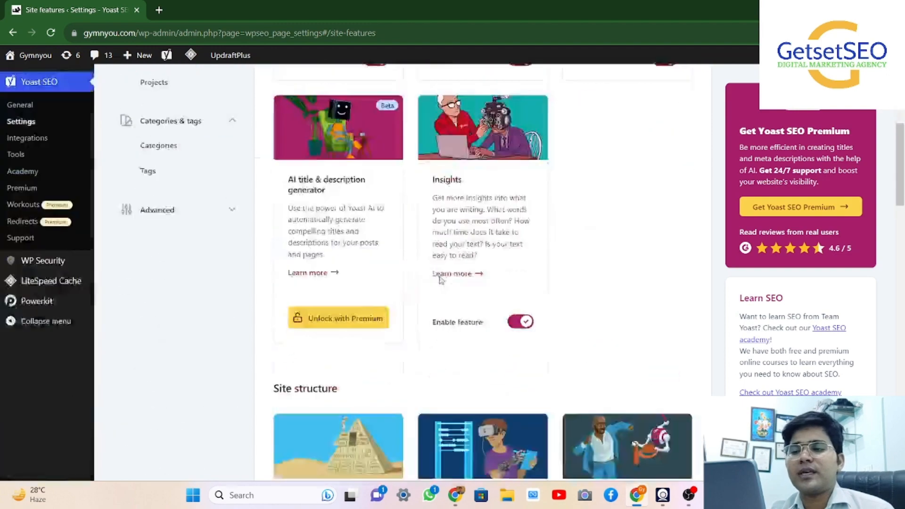
Examine the site structure and social sharing features.
scroll(440, 278, "down", 5)
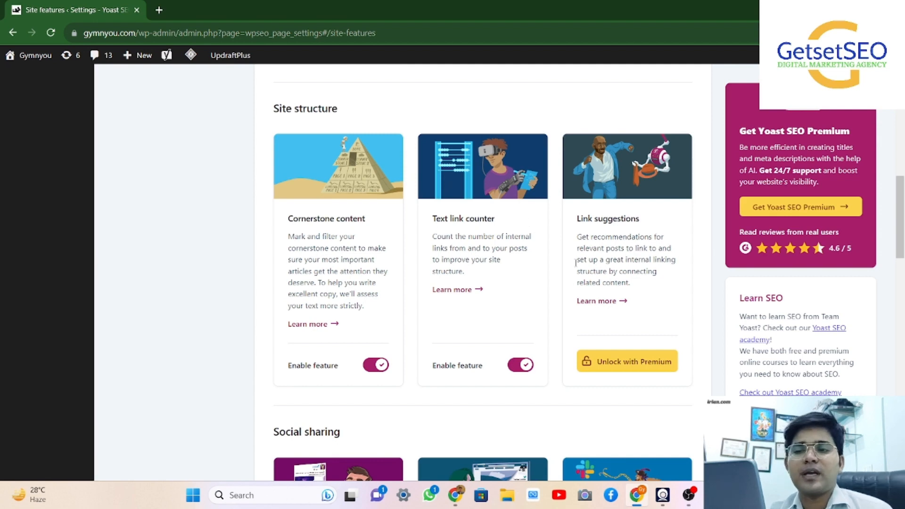
scroll(573, 267, "down", 2)
scroll(573, 267, "down", 1)
scroll(522, 240, "down", 4)
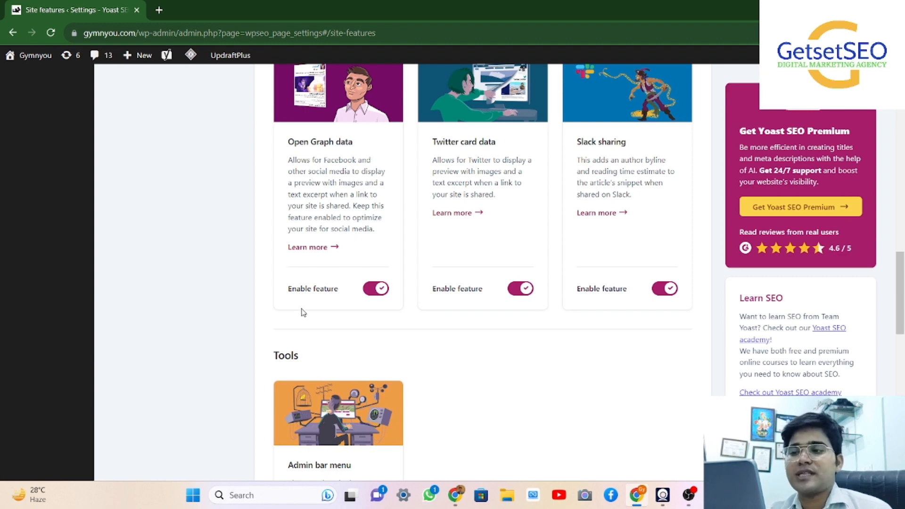
Disable the Open Graph data feature and enable it again.
left_click(311, 295)
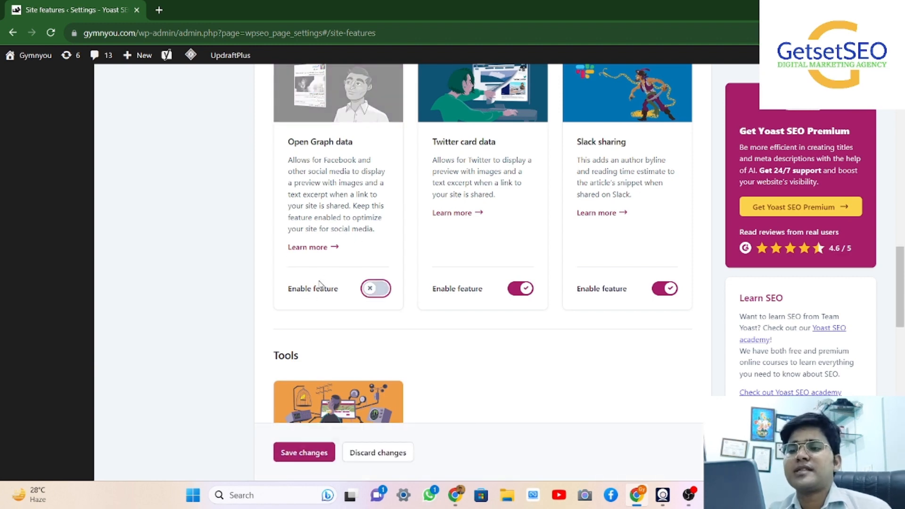
left_click(370, 290)
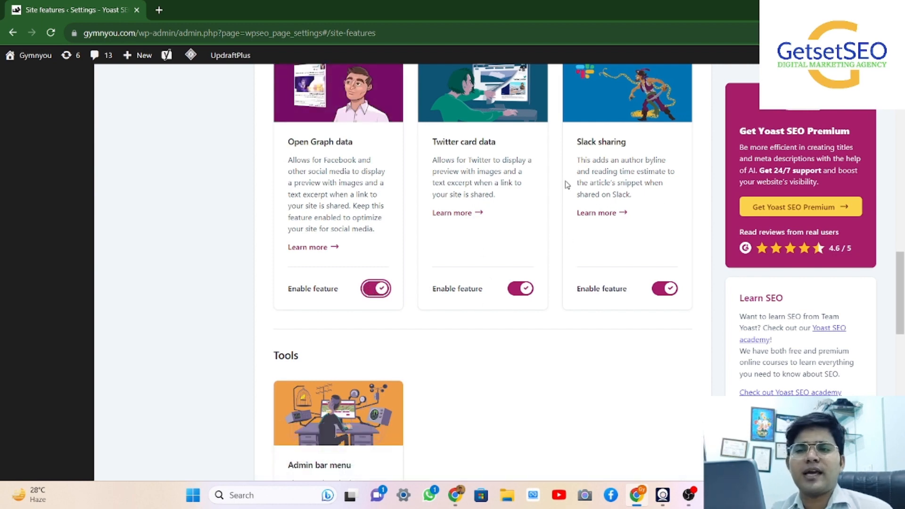
Examine the admin bar menu feature under Tools and the features under APIs.
scroll(631, 292, "down", 4)
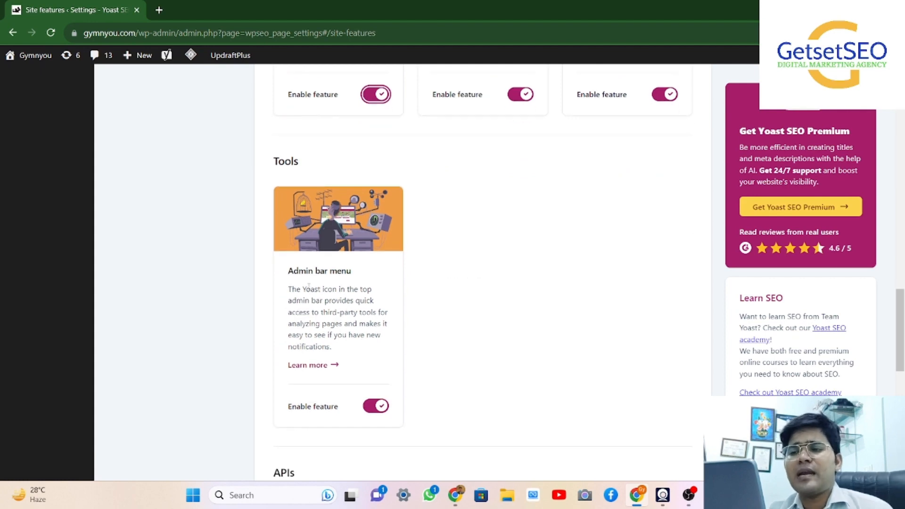
scroll(349, 286, "down", 3)
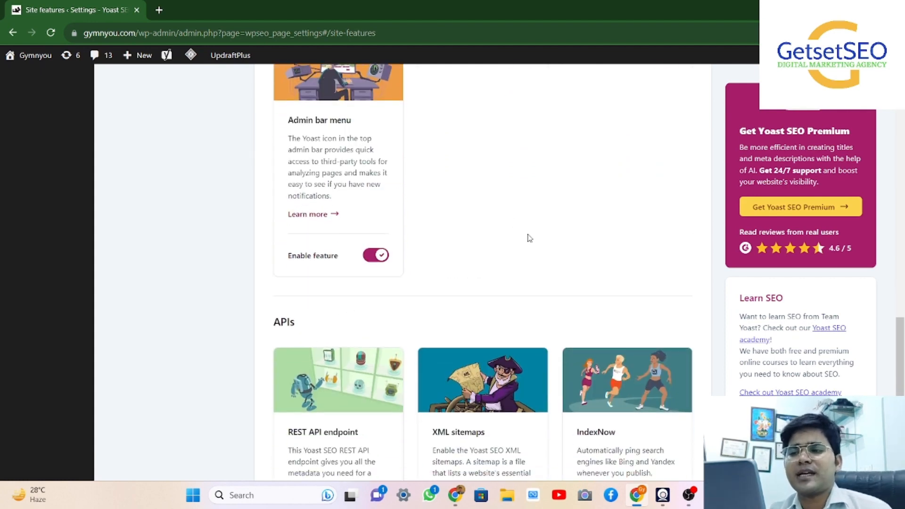
scroll(530, 239, "down", 6)
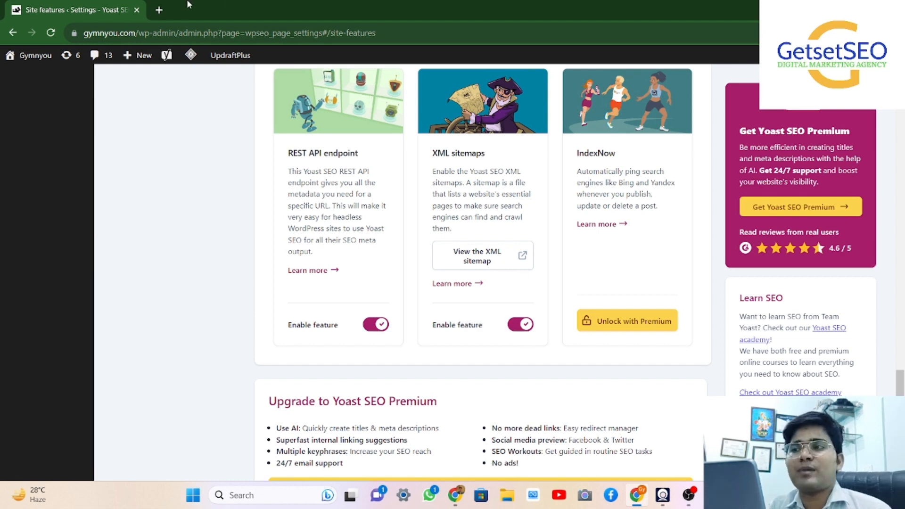
Open the site's XML sitemap at gymnyou.com/sitemap.xml in a new browser tab and view its post sitemap.
left_click(159, 10)
type("gymnyou.com/")
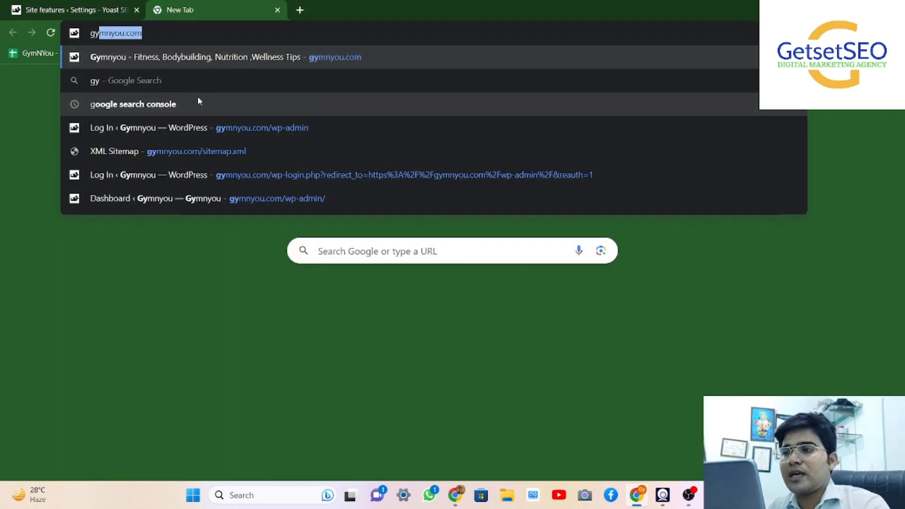
type("sitema")
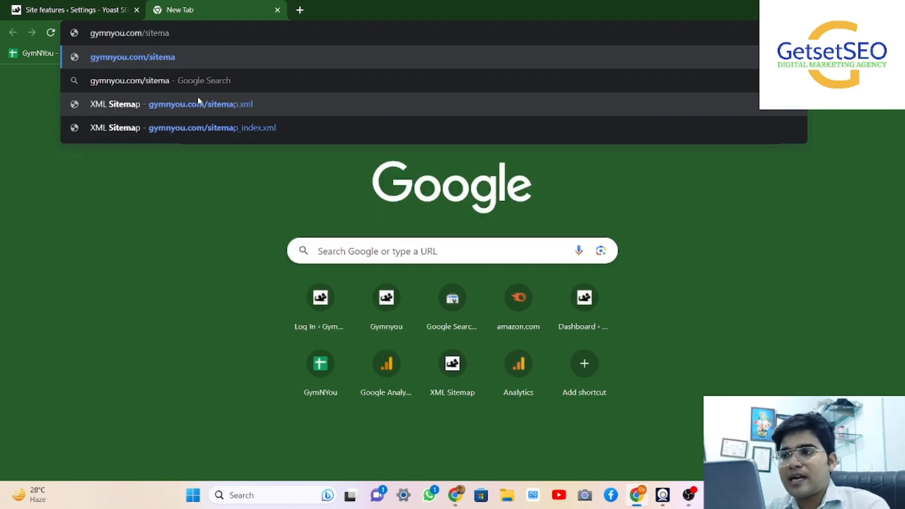
type("p.x")
key("Return")
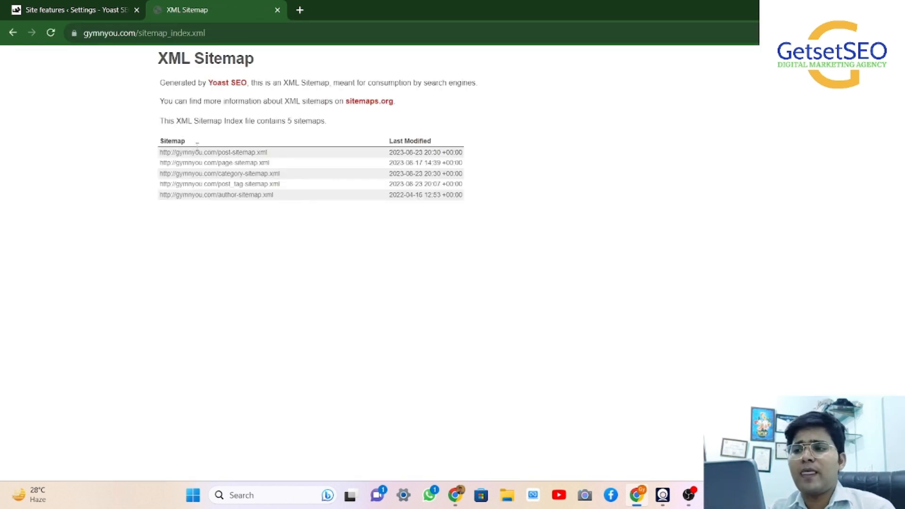
left_click(211, 155)
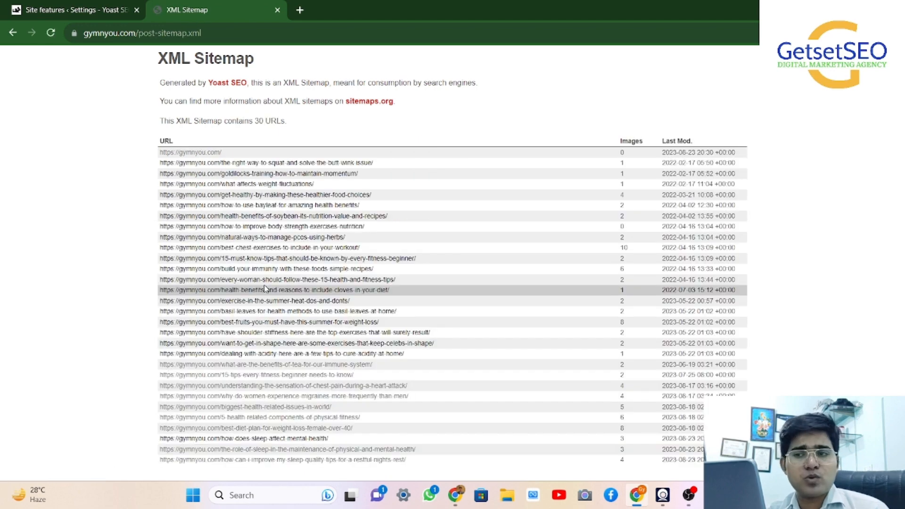
Return to the Yoast SEO site features and examine the API features, including IndexNow.
left_click(29, 10)
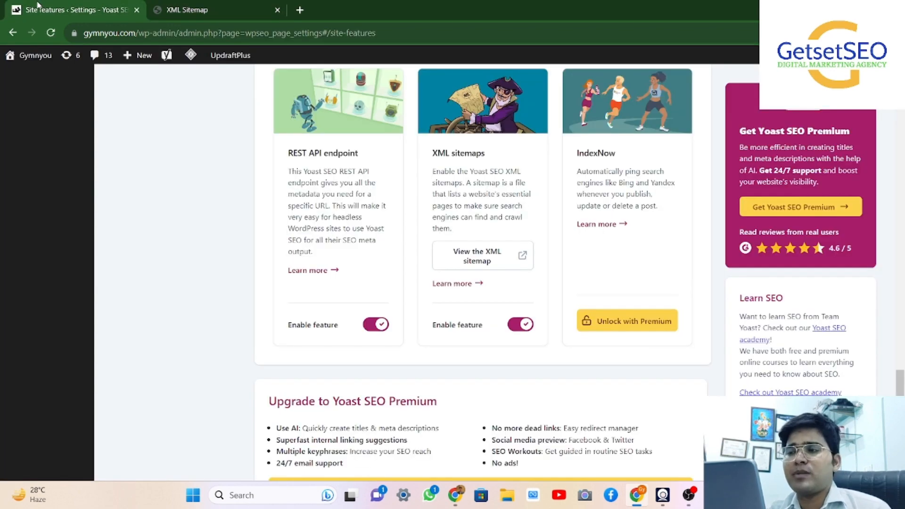
scroll(443, 341, "down", 1)
scroll(443, 341, "up", 3)
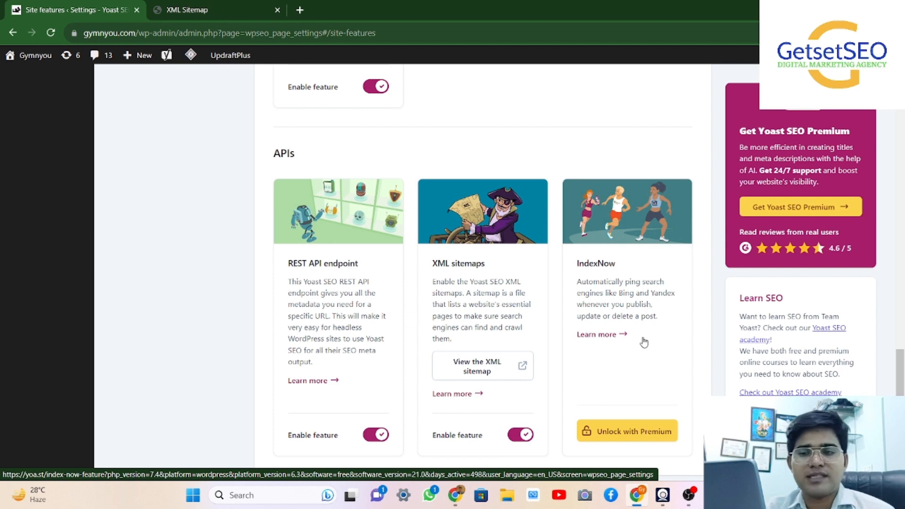
scroll(644, 343, "down", 3)
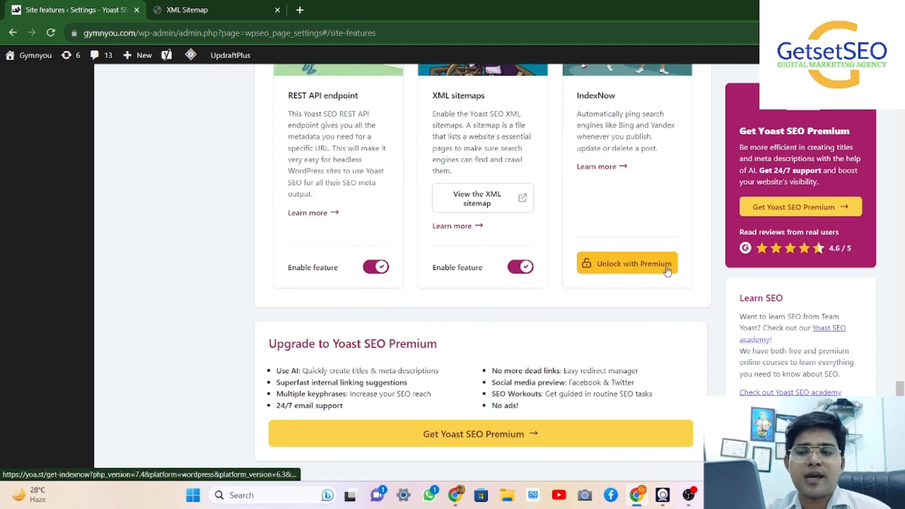
In the site basics, set the website name to GymNyou and the alternate website name to GNY.
scroll(668, 269, "up", 15)
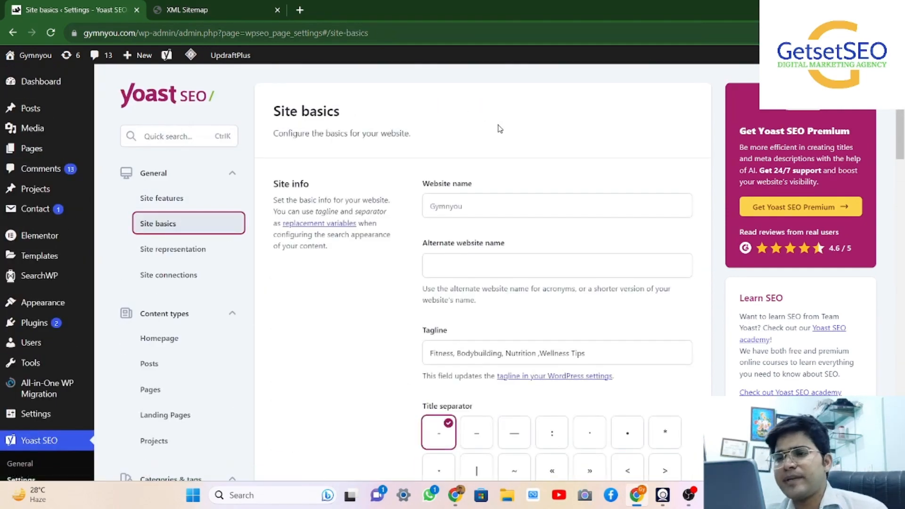
left_click(447, 207)
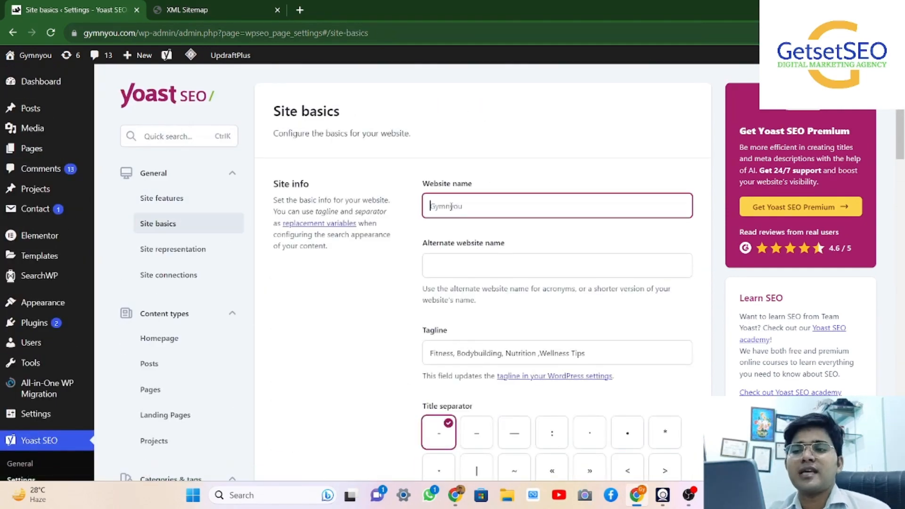
type("Gy")
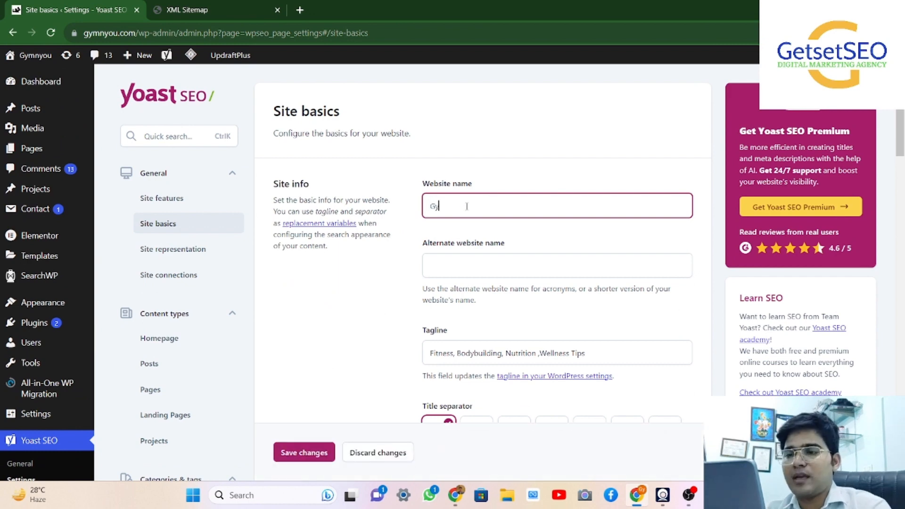
type("mNyou")
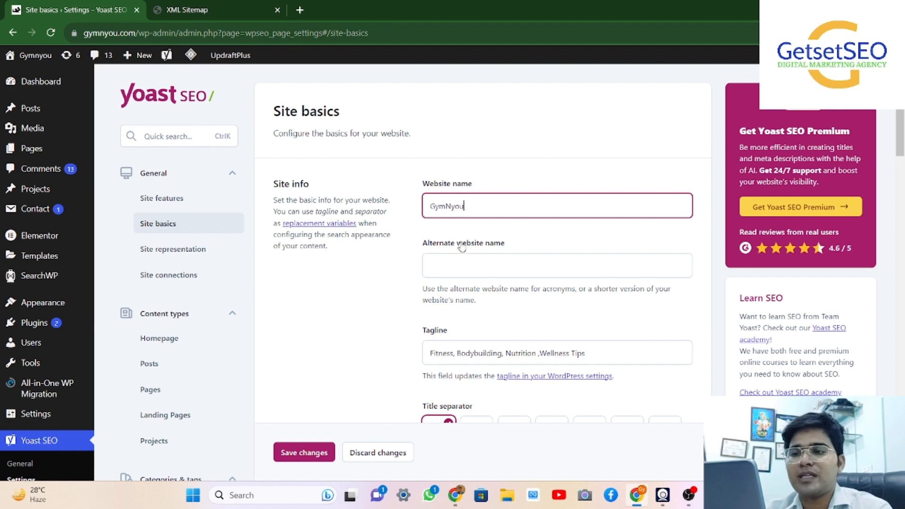
left_click(443, 265)
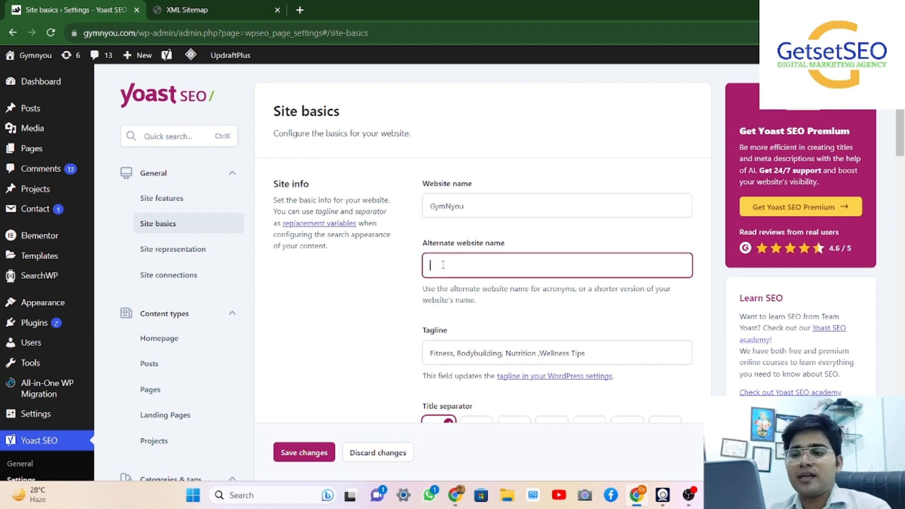
type("GNY")
left_click(398, 307)
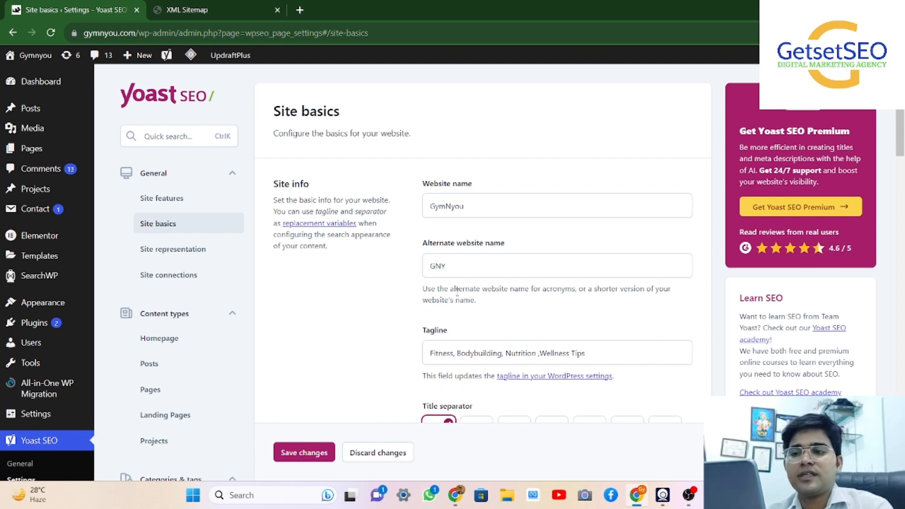
Set the site image to gyn_black_small_2.png from the media library, giving it the alt text "Gymnyou logo".
scroll(424, 302, "down", 3)
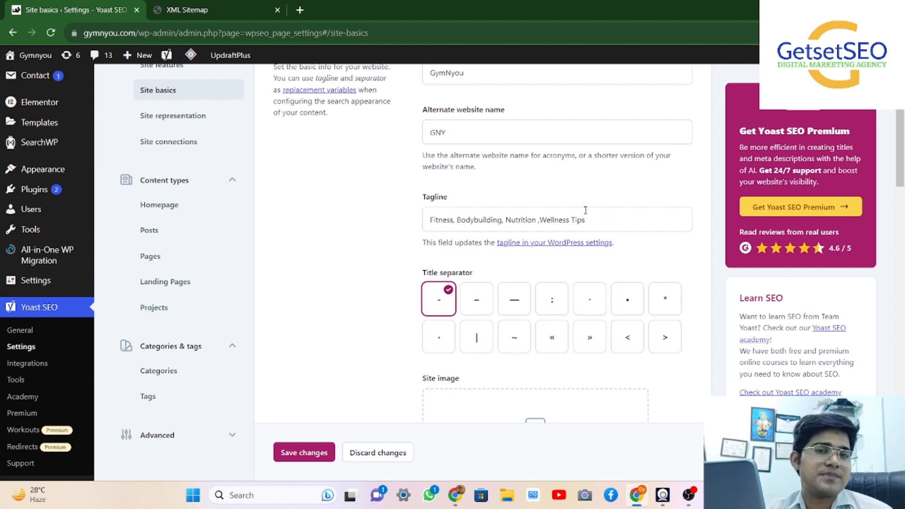
scroll(525, 209, "down", 3)
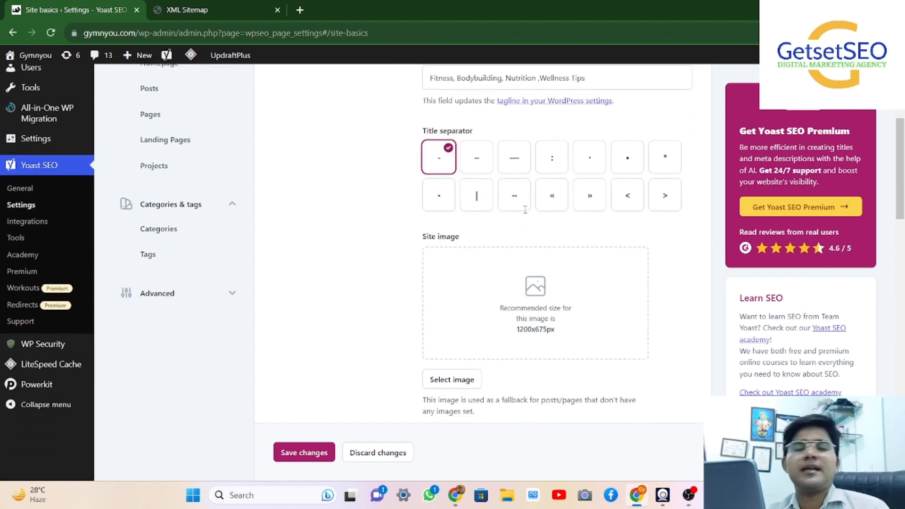
left_click(542, 316)
scroll(344, 361, "down", 13)
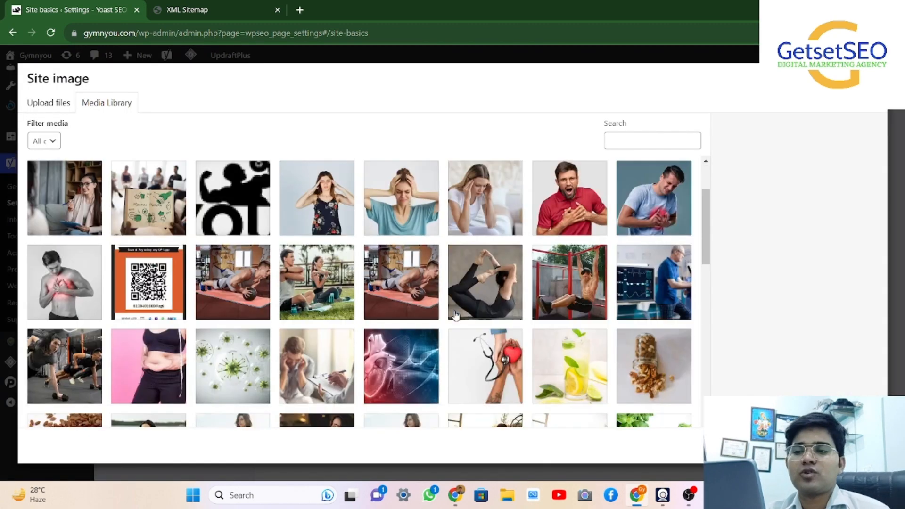
left_click(358, 411)
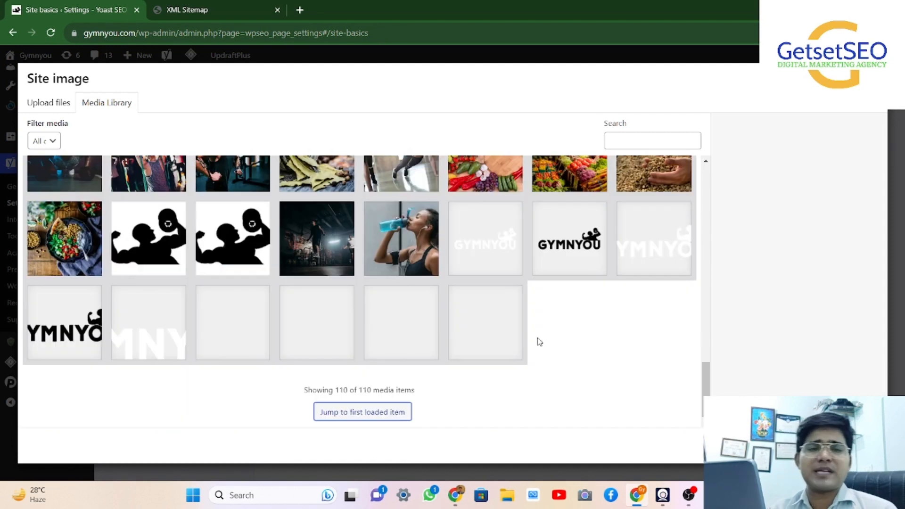
left_click(583, 249)
left_click(797, 243)
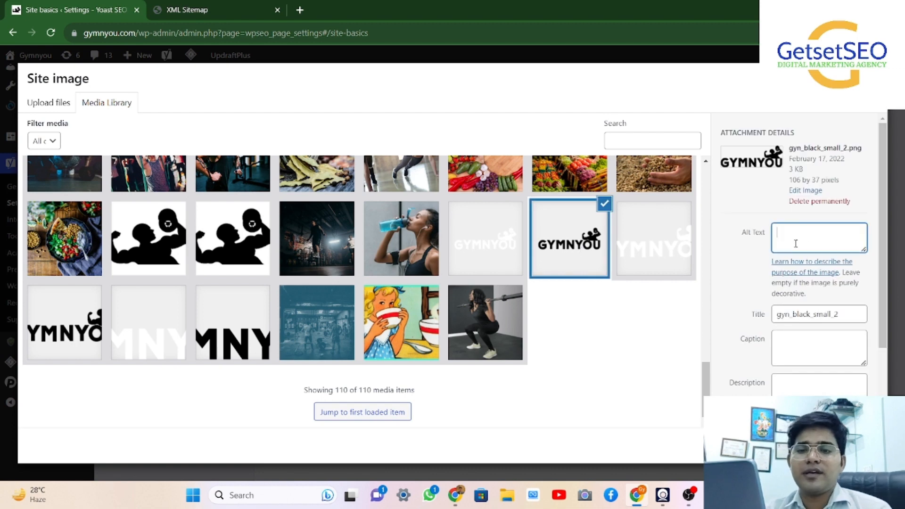
type("Gymnyour logo")
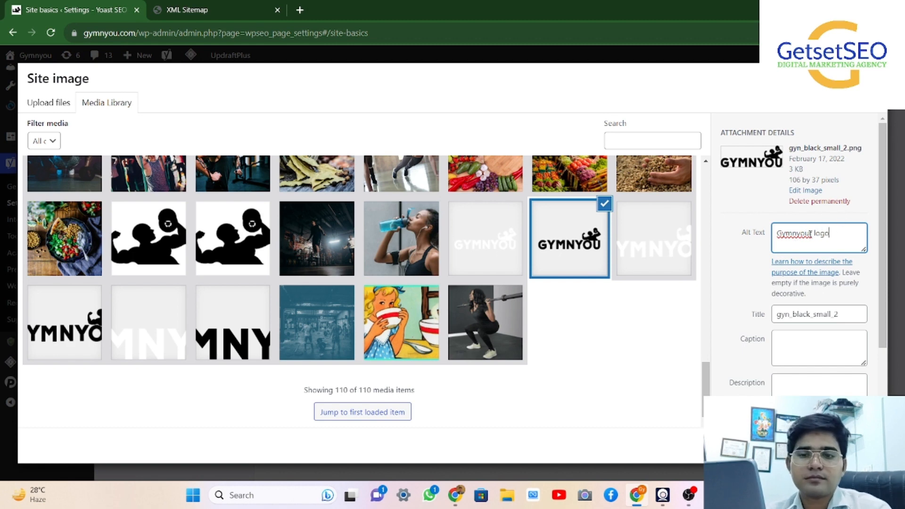
key("BackSpace")
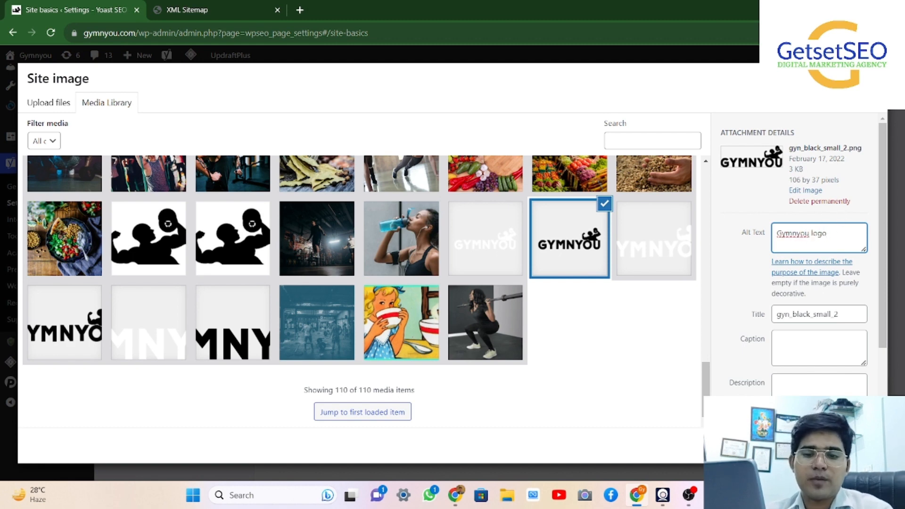
left_click(860, 445)
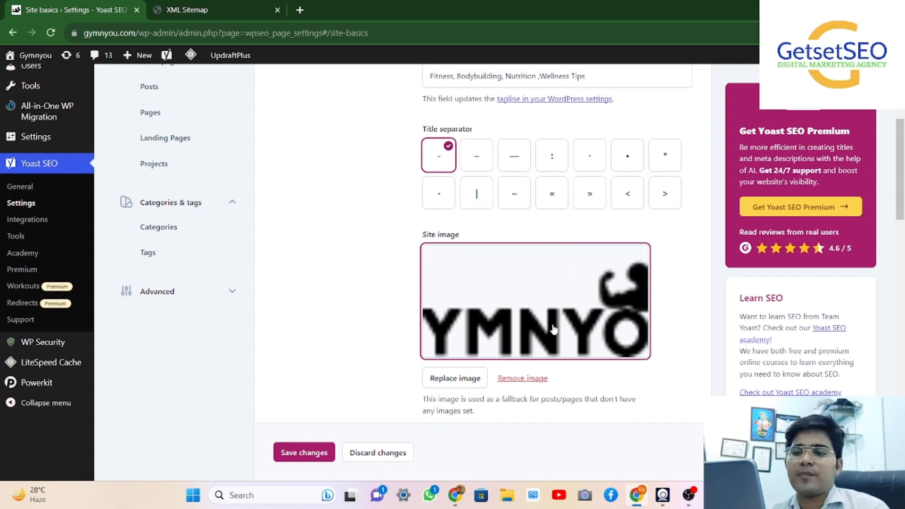
Look over the remaining site basics, then set the organization name to GymNyou in the site representation settings.
scroll(492, 321, "down", 6)
scroll(485, 275, "down", 3)
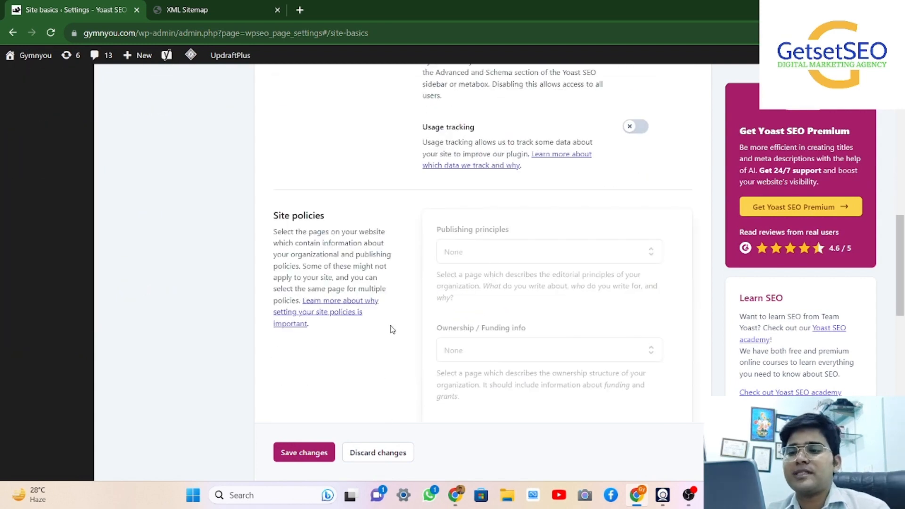
scroll(417, 292, "up", 3)
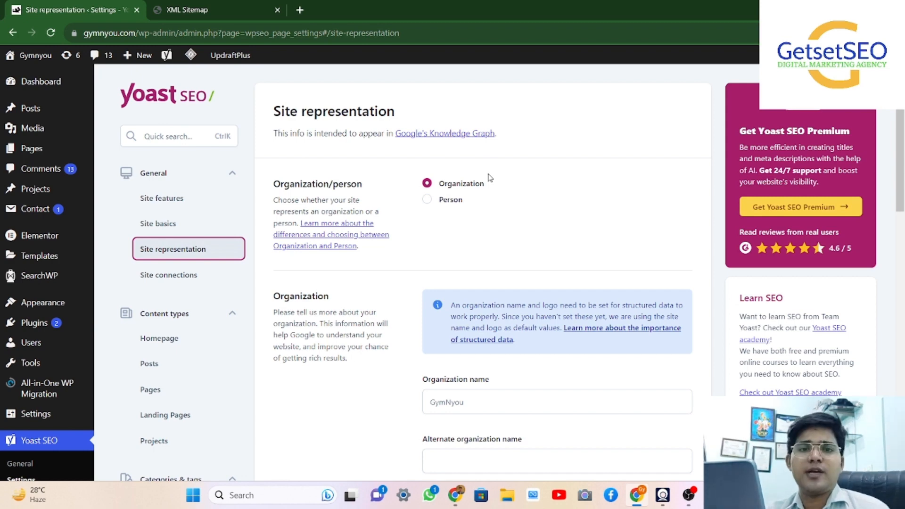
scroll(490, 178, "down", 3)
left_click(447, 254)
type("Gy")
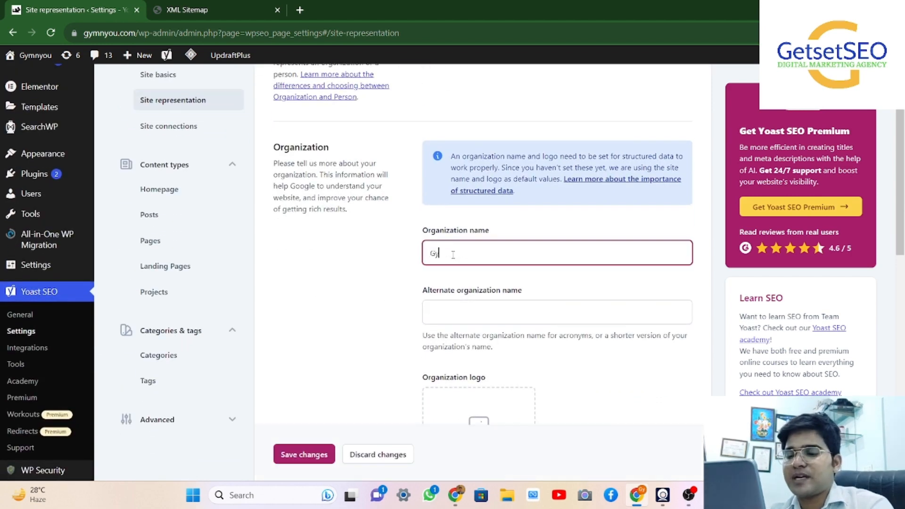
type("mNyou")
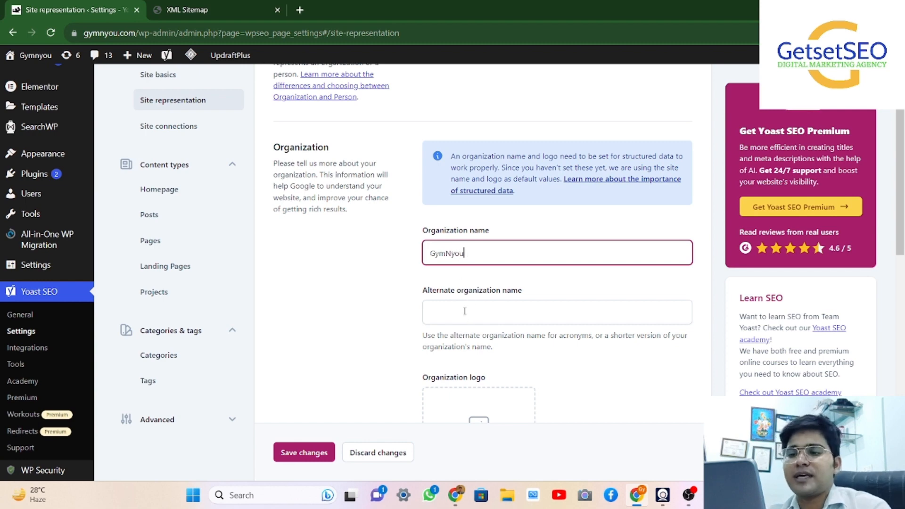
Examine the alternate organization name, organization logo and other social profile options of the site representation.
scroll(465, 311, "down", 2)
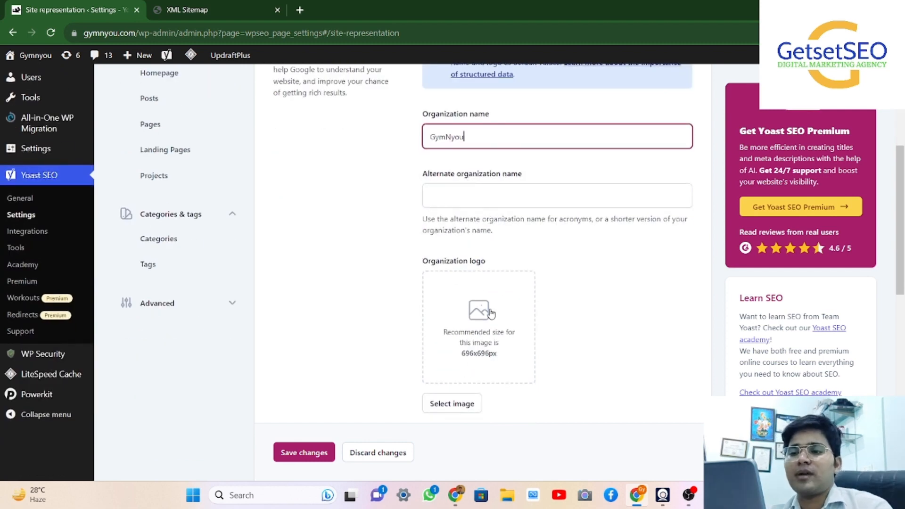
scroll(491, 313, "down", 2)
scroll(491, 313, "up", 2)
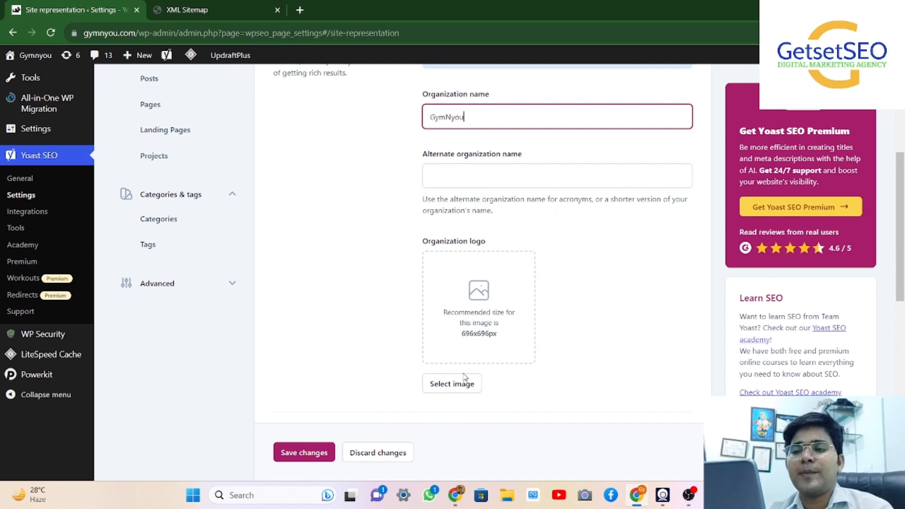
scroll(500, 336, "down", 3)
scroll(499, 337, "down", 3)
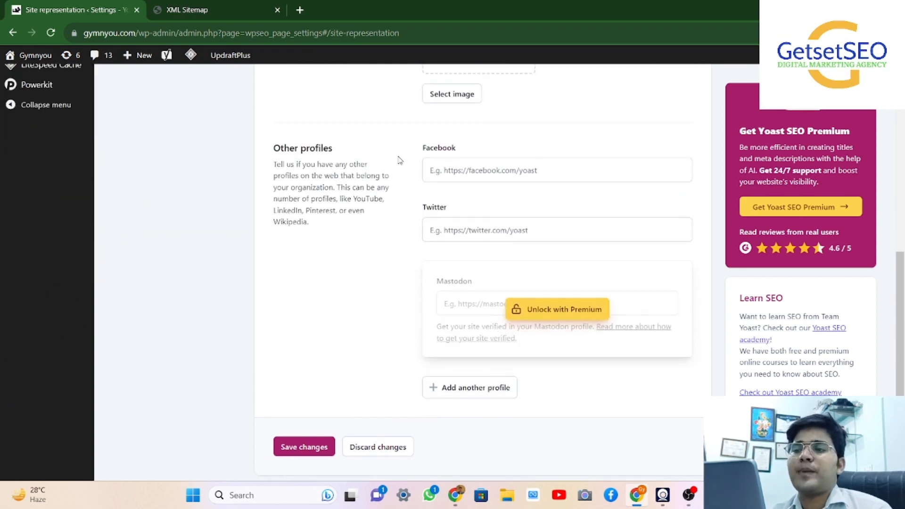
scroll(501, 228, "down", 3)
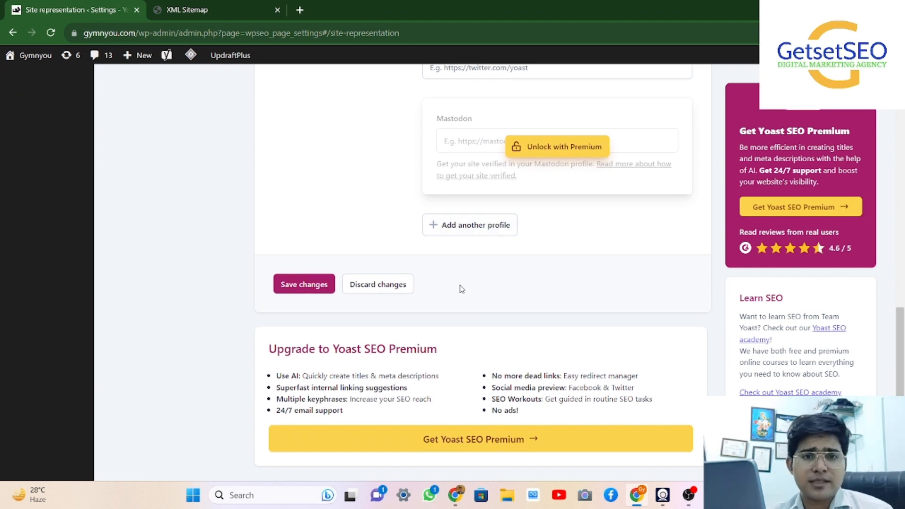
Open the site connections settings and examine the verification code fields for Baidu, Bing, Google, Pinterest and Yandex.
scroll(461, 288, "up", 10)
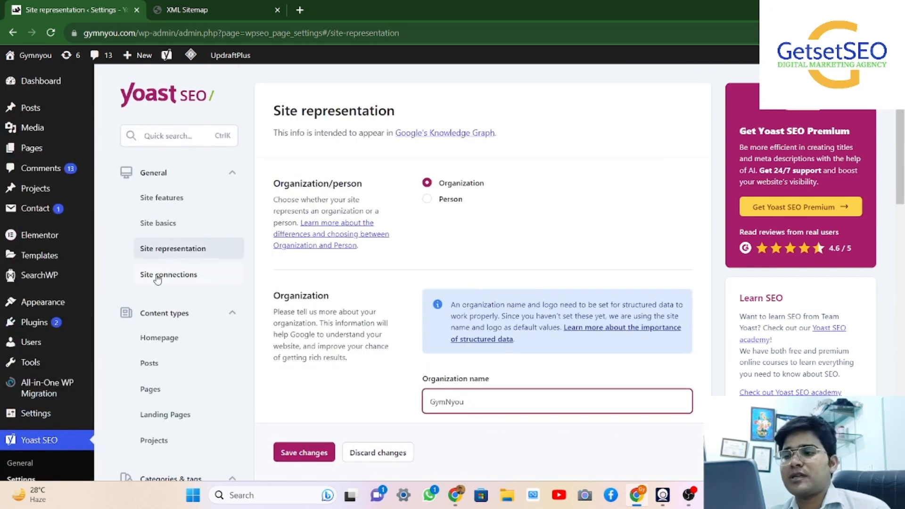
left_click(158, 278)
scroll(455, 227, "down", 2)
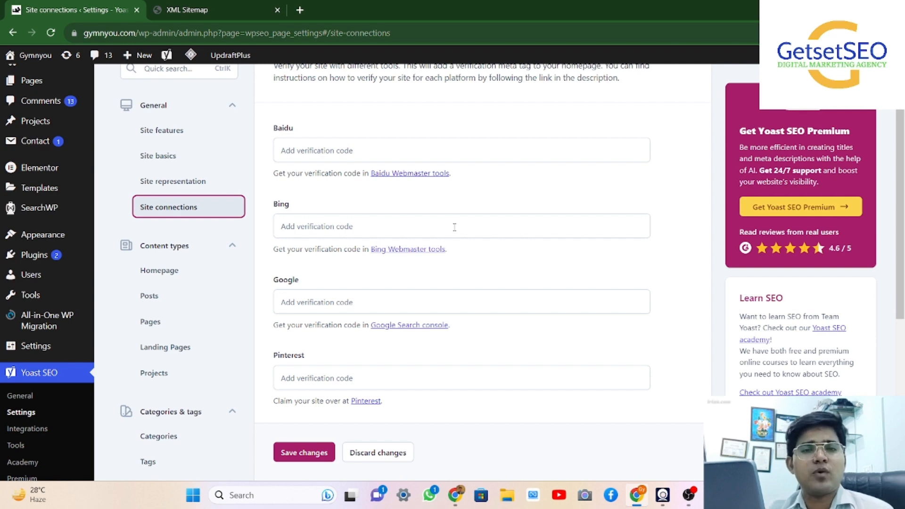
scroll(454, 226, "down", 3)
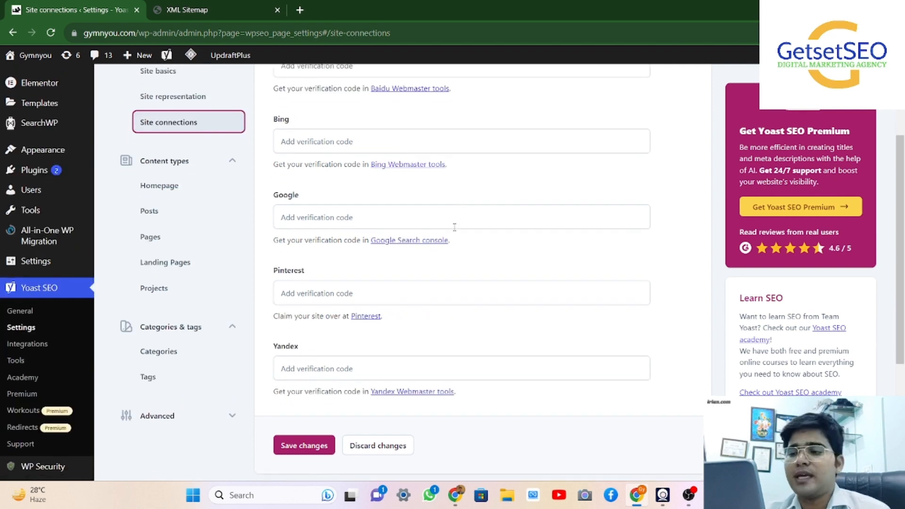
scroll(348, 221, "up", 5)
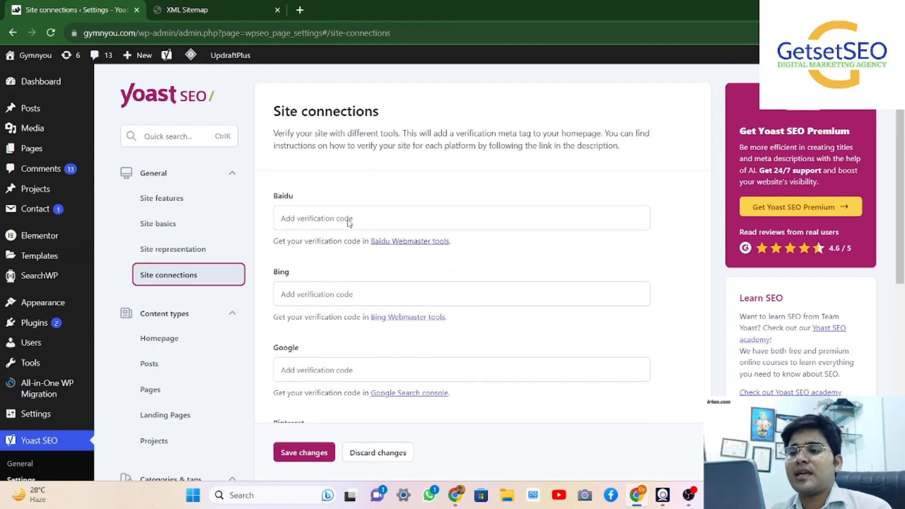
scroll(348, 223, "down", 2)
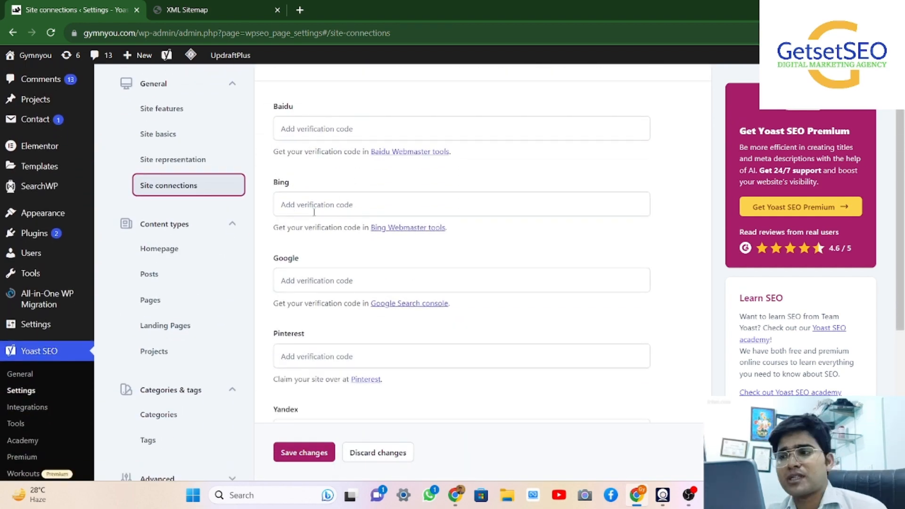
scroll(305, 375, "down", 4)
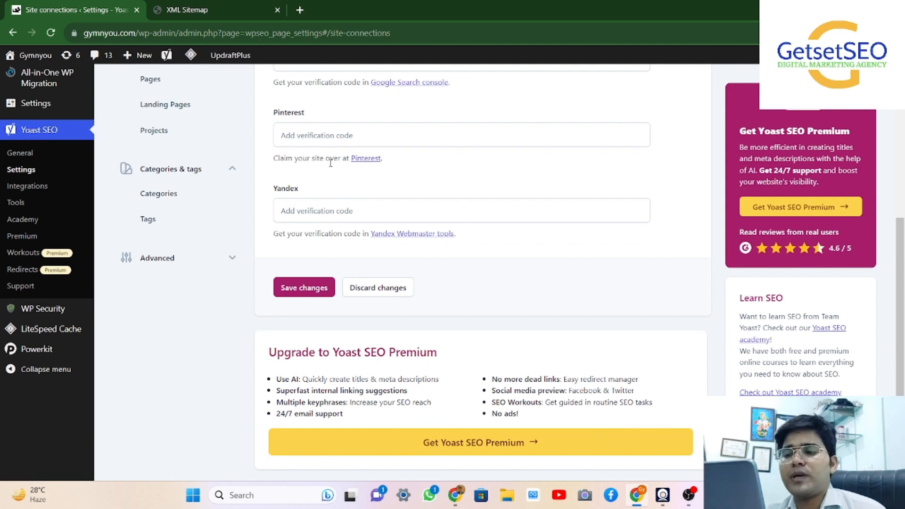
scroll(309, 202, "up", 5)
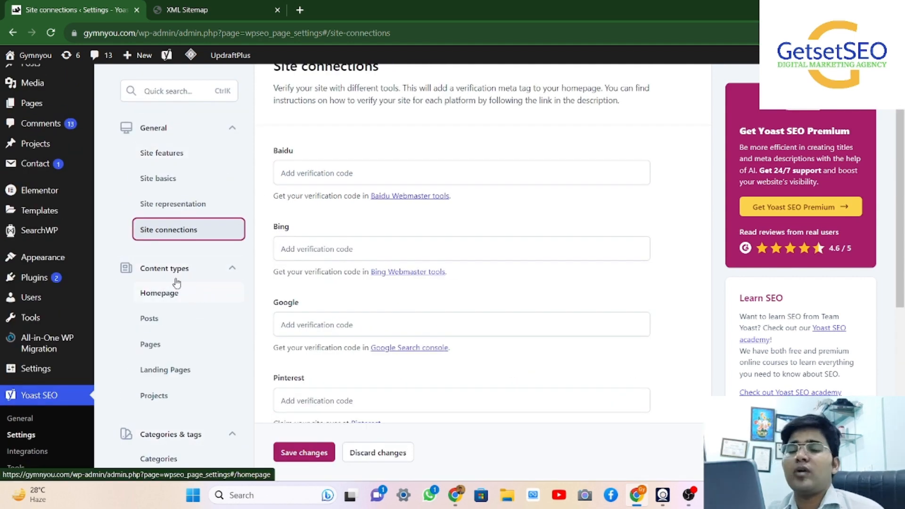
Open the Homepage content type settings and load the gymnyou.com homepage in the XML sitemap's browser tab.
left_click(149, 298)
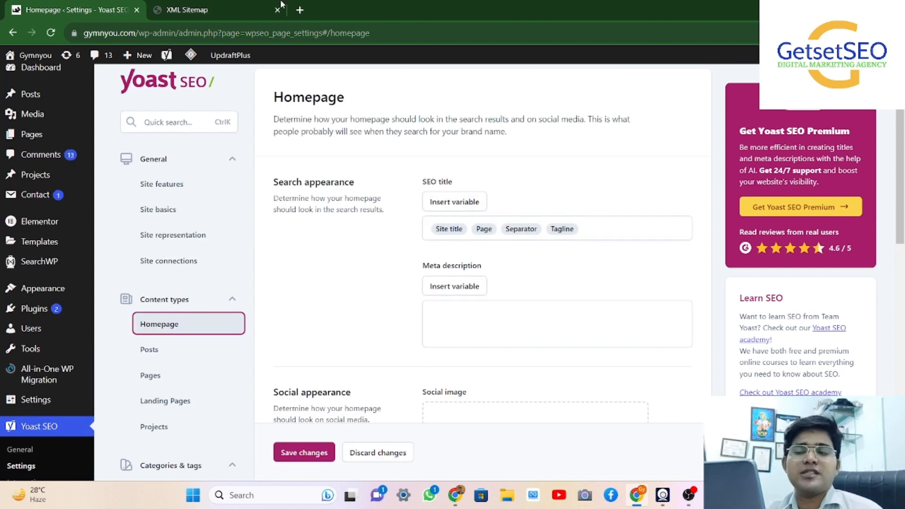
left_click(238, 10)
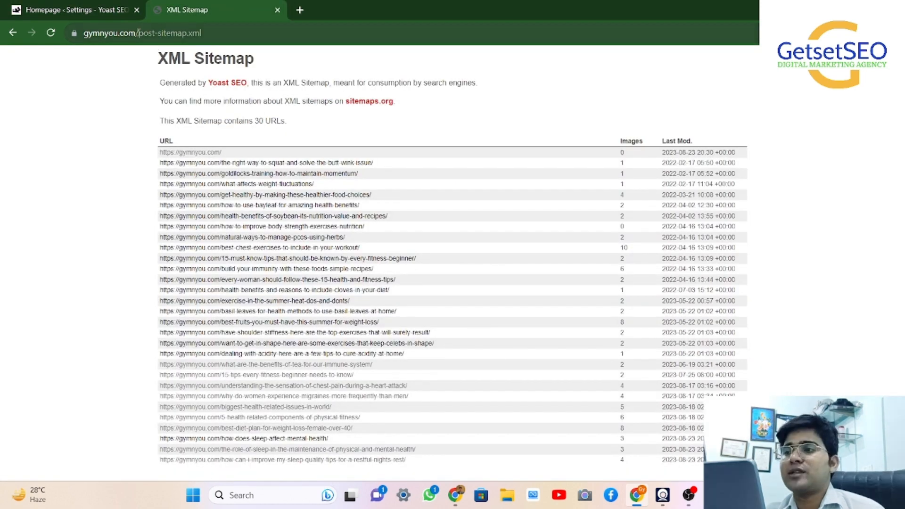
left_click_drag(138, 33, 277, 34)
key("BackSpace")
key("Return")
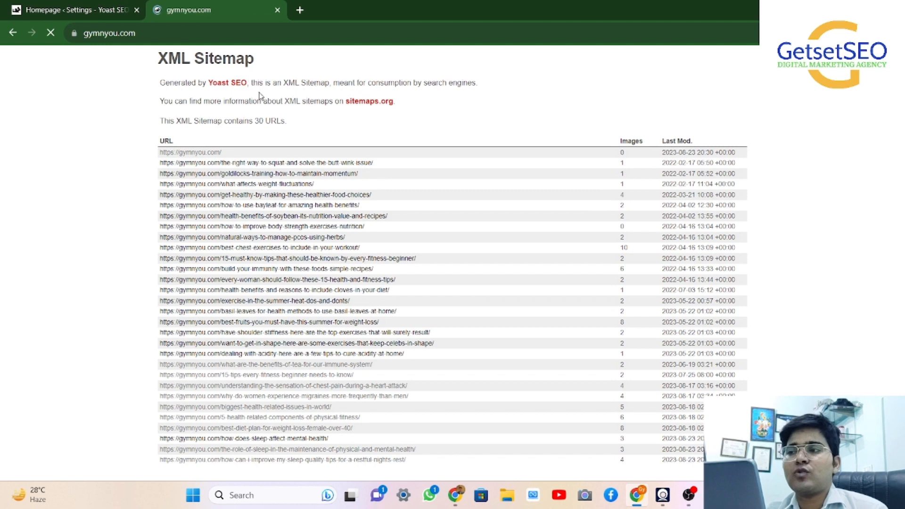
Check the Homepage search appearance settings again and look through the posts on the live gymnyou.com homepage.
left_click(41, 7)
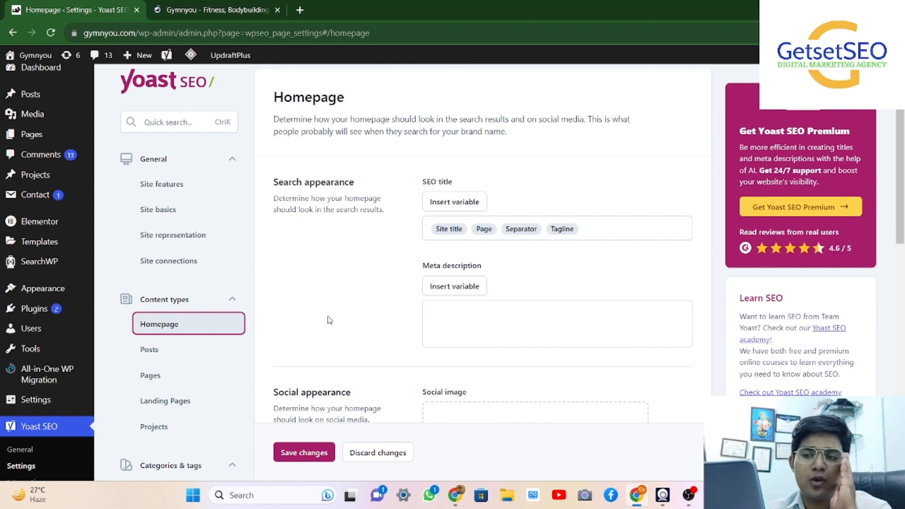
left_click(179, 5)
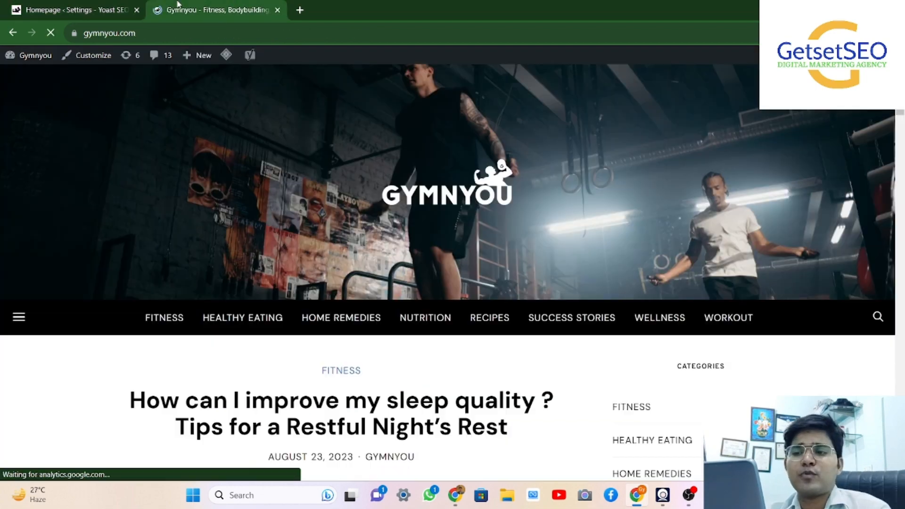
scroll(321, 363, "down", 15)
scroll(282, 331, "down", 15)
scroll(282, 331, "down", 3)
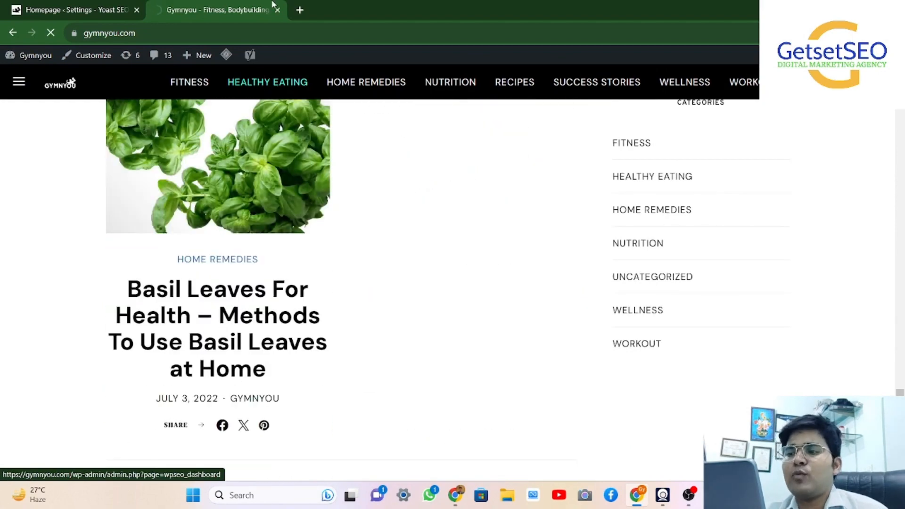
Open the Basil Leaves For Health post on the live site and compare it with the Homepage search appearance settings.
left_click(217, 160)
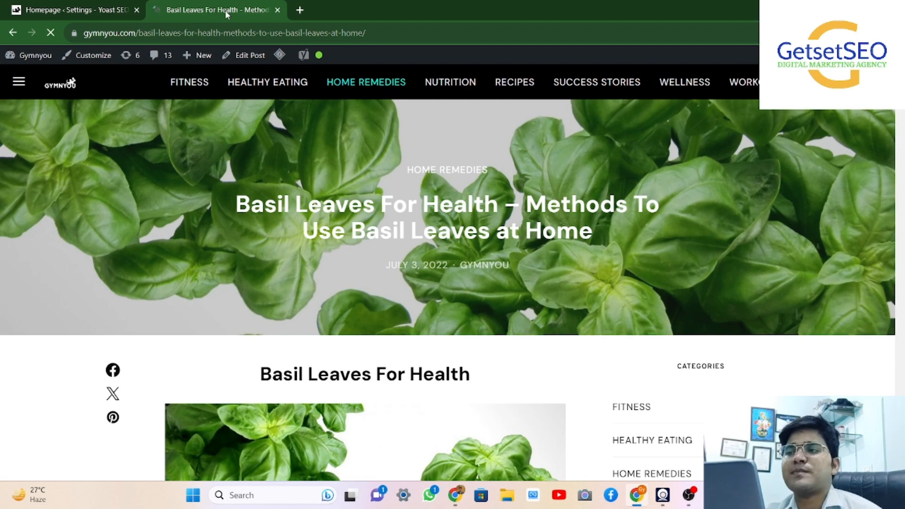
left_click(75, 10)
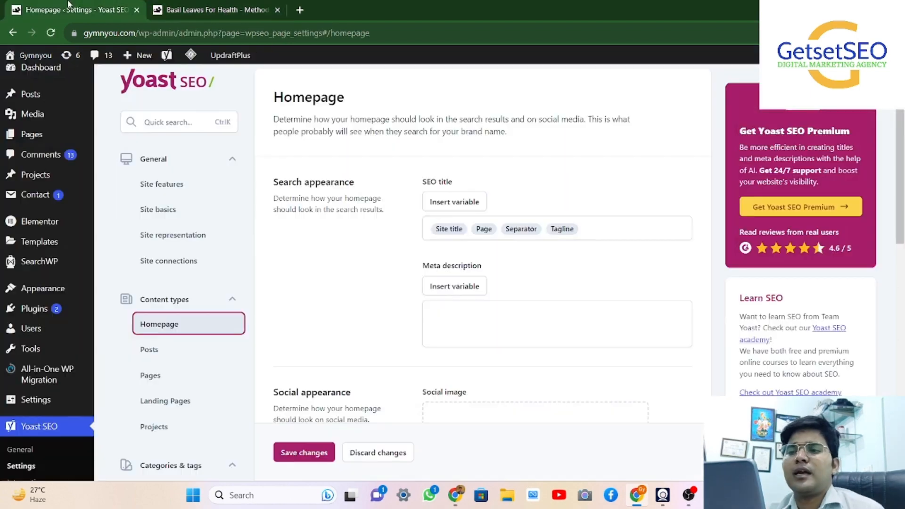
left_click(198, 9)
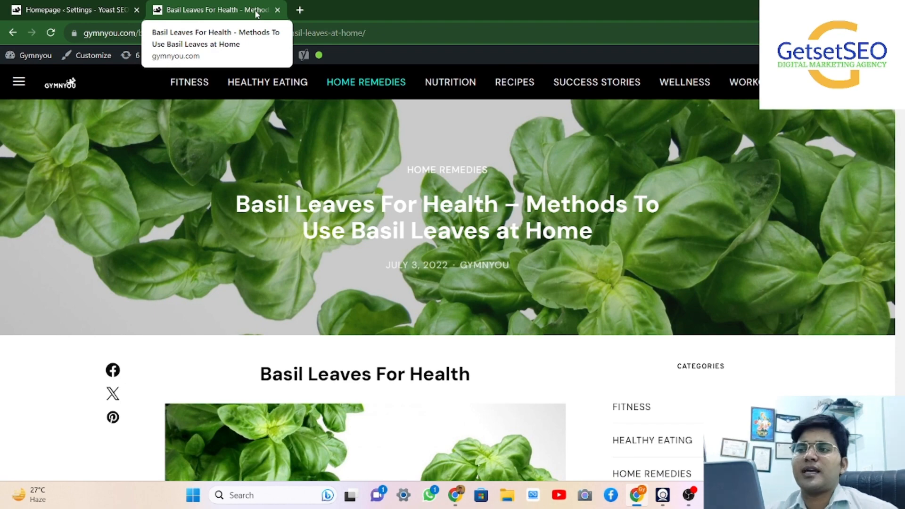
left_click(46, 8)
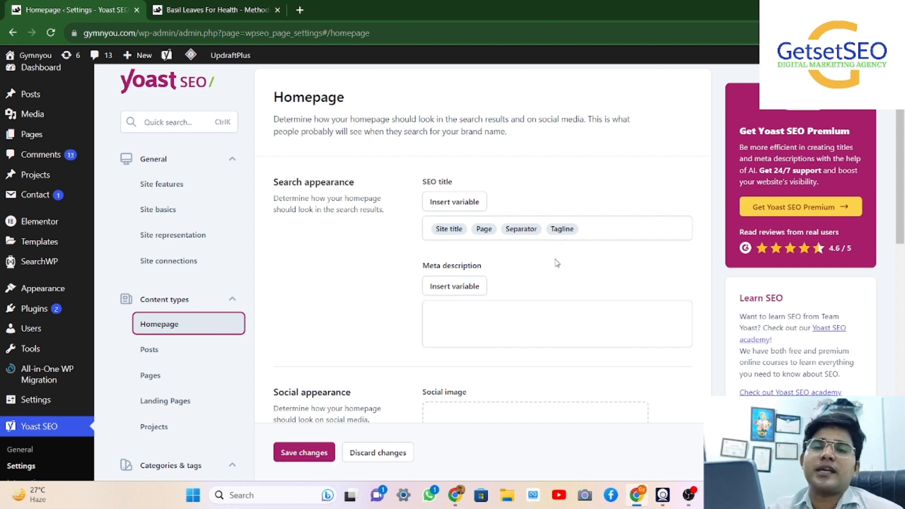
scroll(433, 160, "down", 3)
left_click(434, 159)
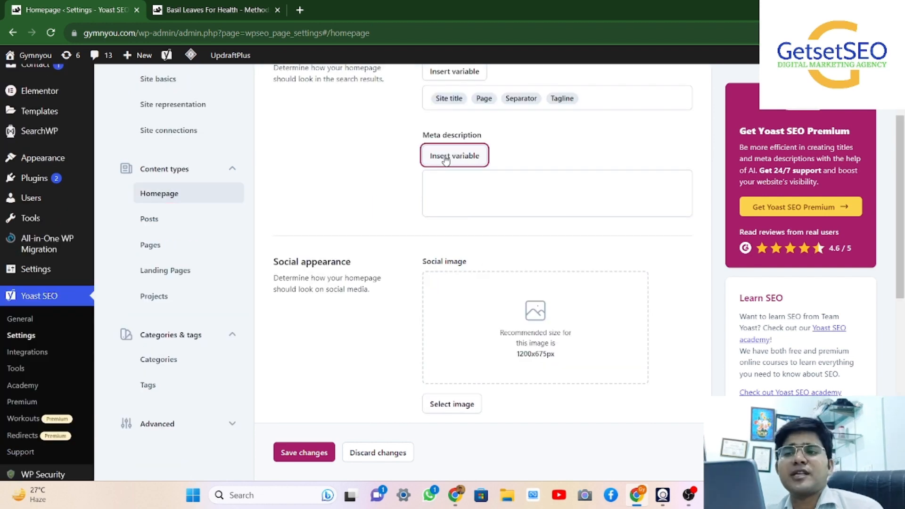
scroll(481, 206, "down", 1)
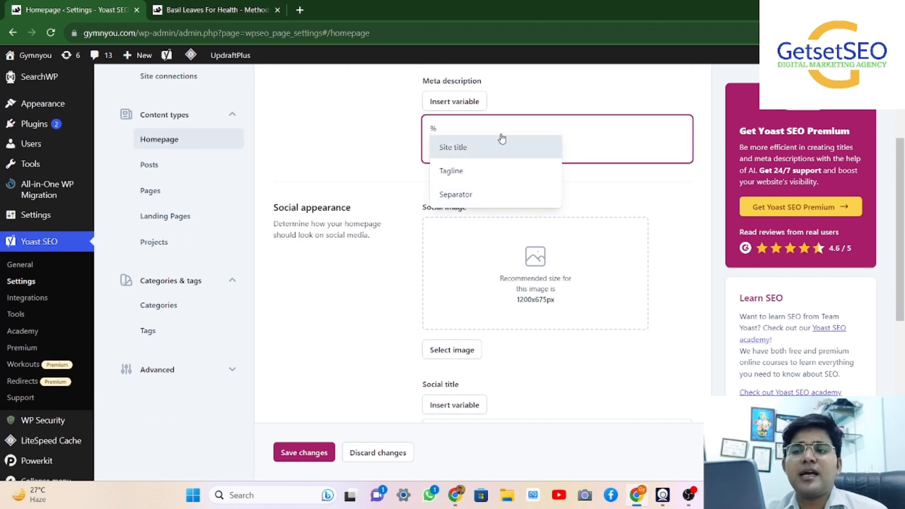
left_click(351, 147)
left_click(443, 129)
key("BackSpace")
left_click(366, 137)
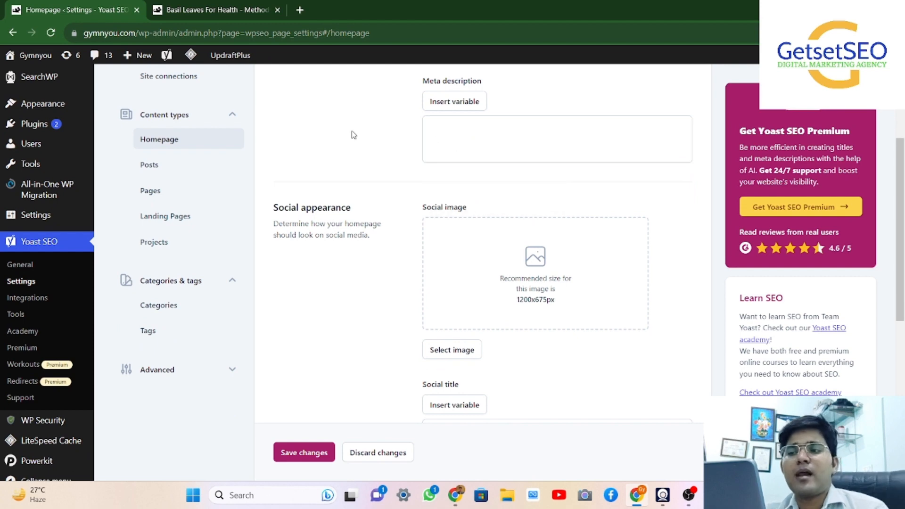
Set the homepage's social image to the black Gymnyou logo gyn_black_small_2.png from the media library.
left_click(543, 303)
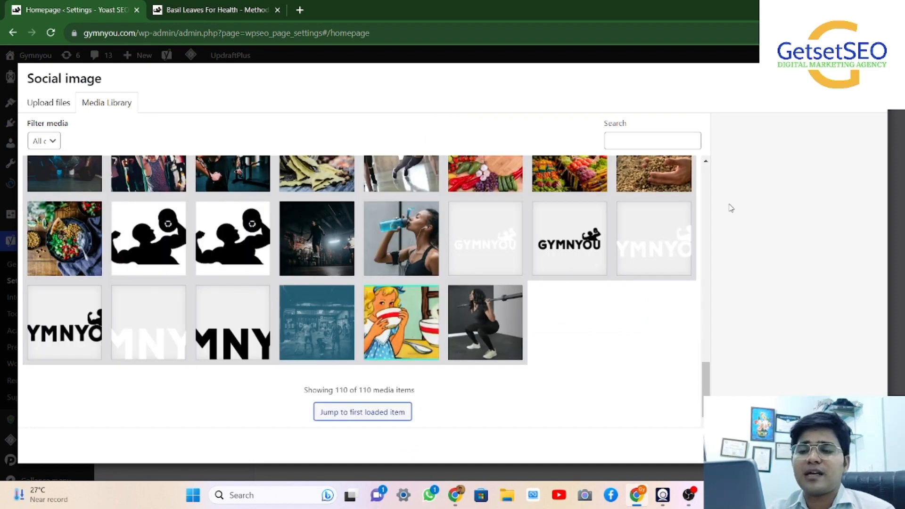
left_click(564, 257)
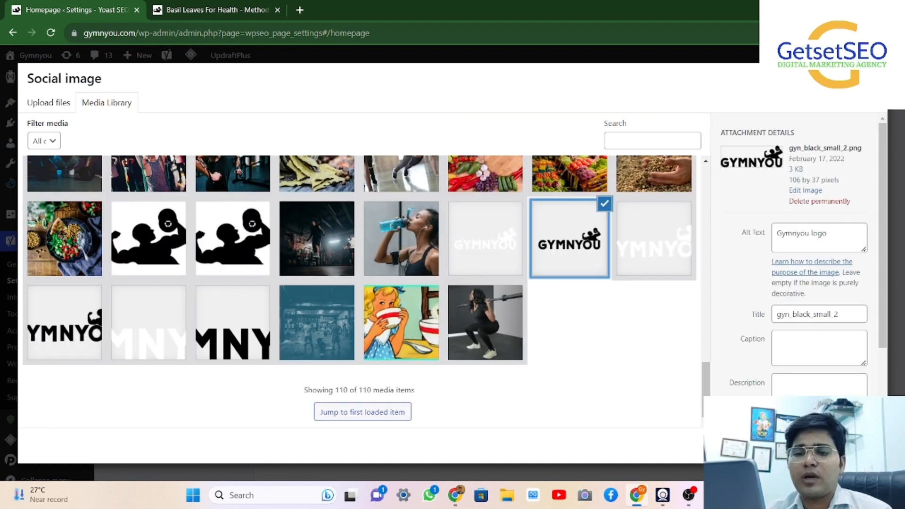
left_click(858, 446)
Fill the homepage's social description with the variables Site title, Separator and Tagline, in that order.
scroll(477, 407, "down", 4)
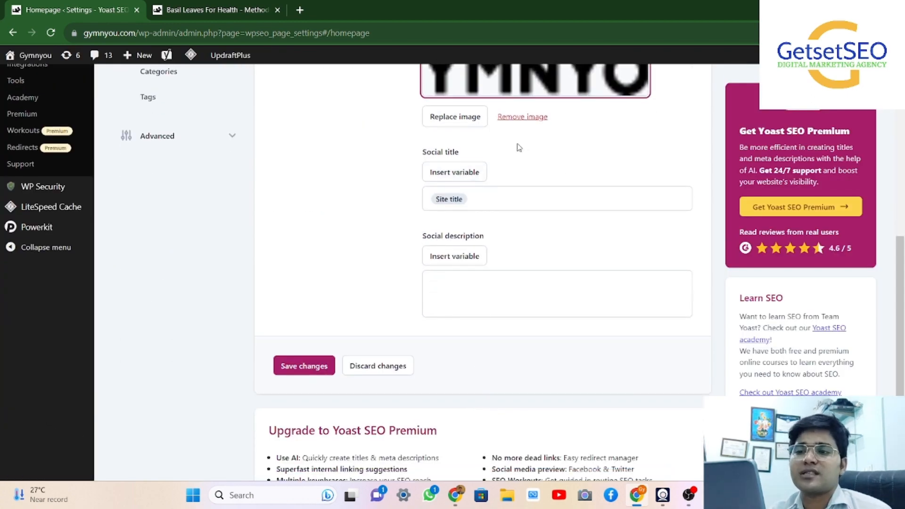
scroll(517, 148, "up", 1)
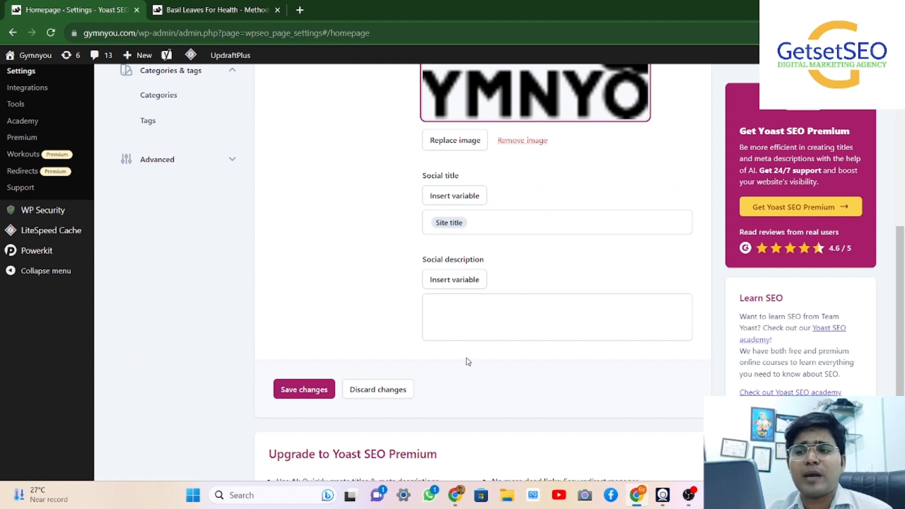
left_click(448, 279)
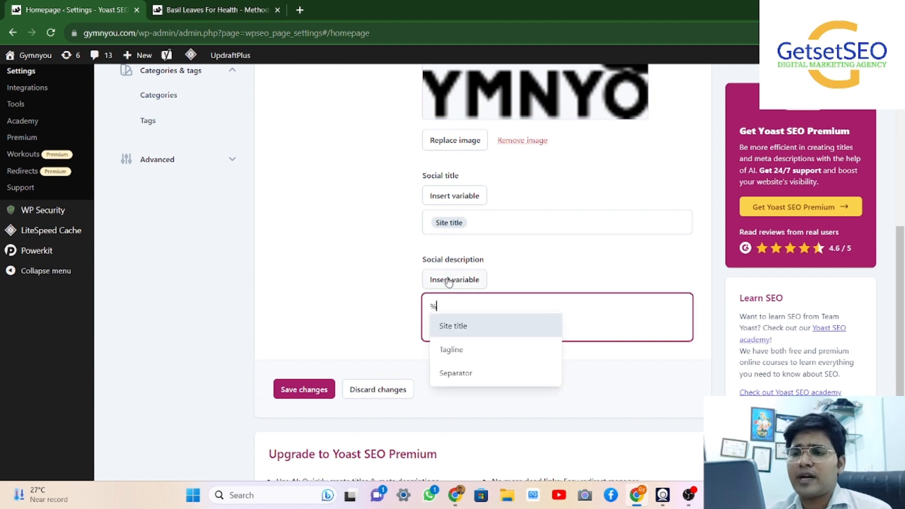
left_click(473, 332)
type("%")
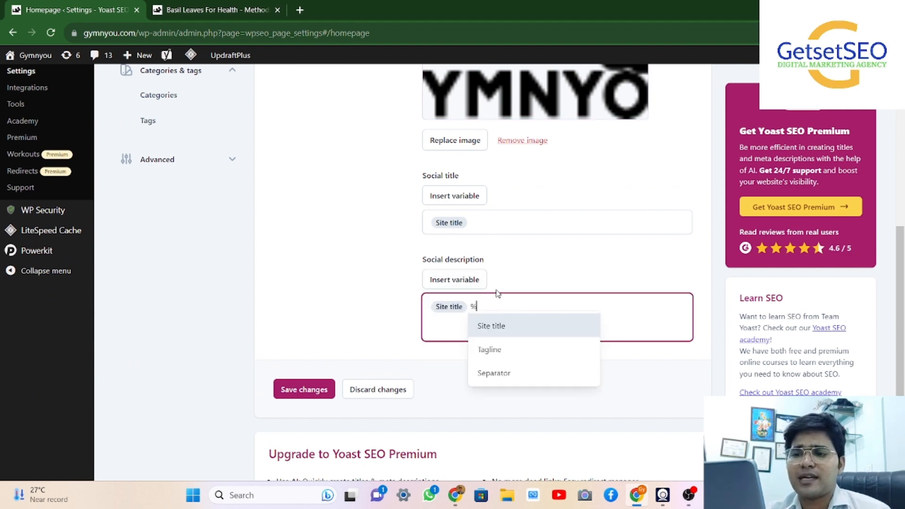
left_click(504, 354)
left_click(452, 282)
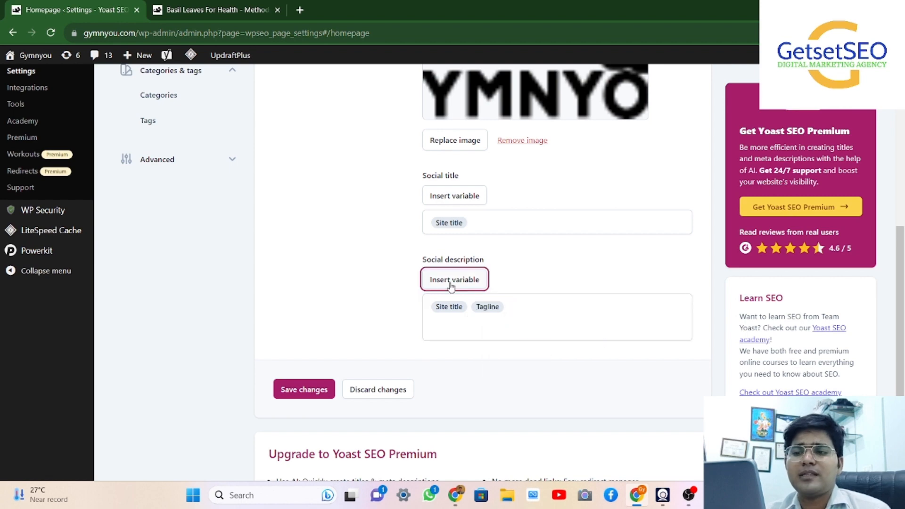
left_click(519, 375)
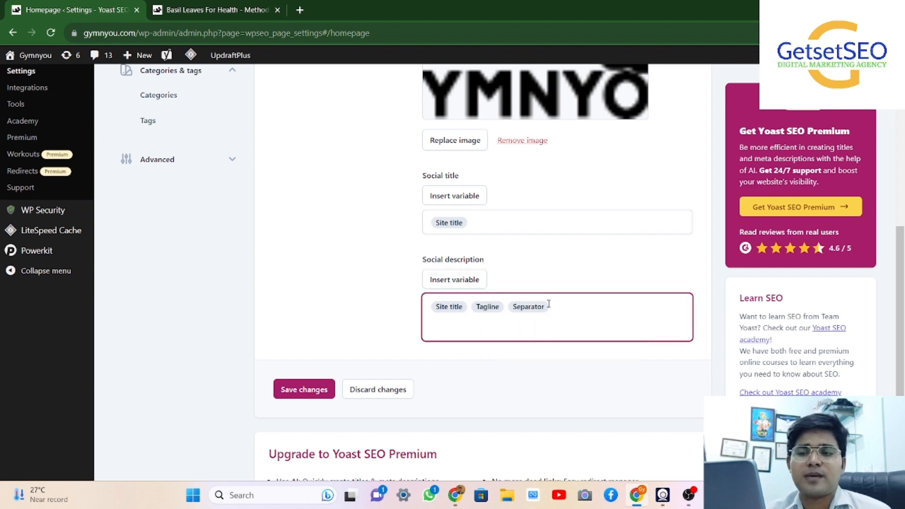
key("BackSpace")
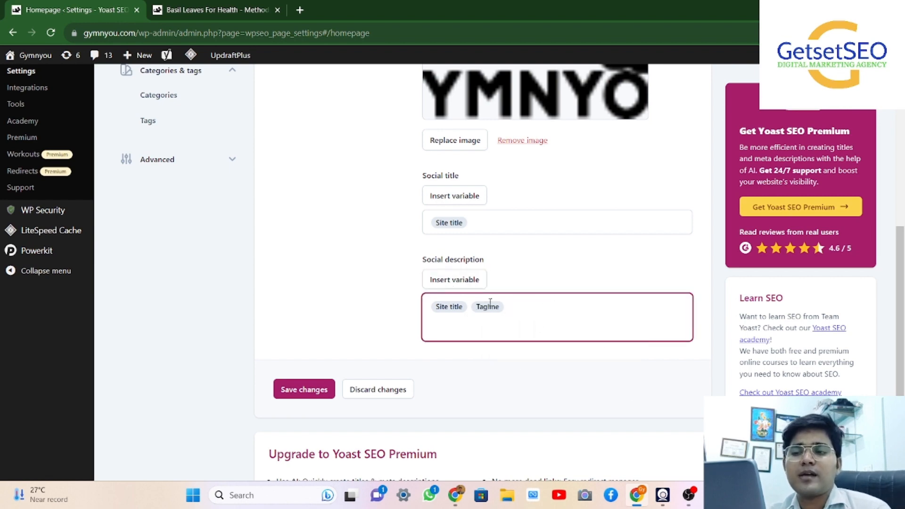
left_click(470, 282)
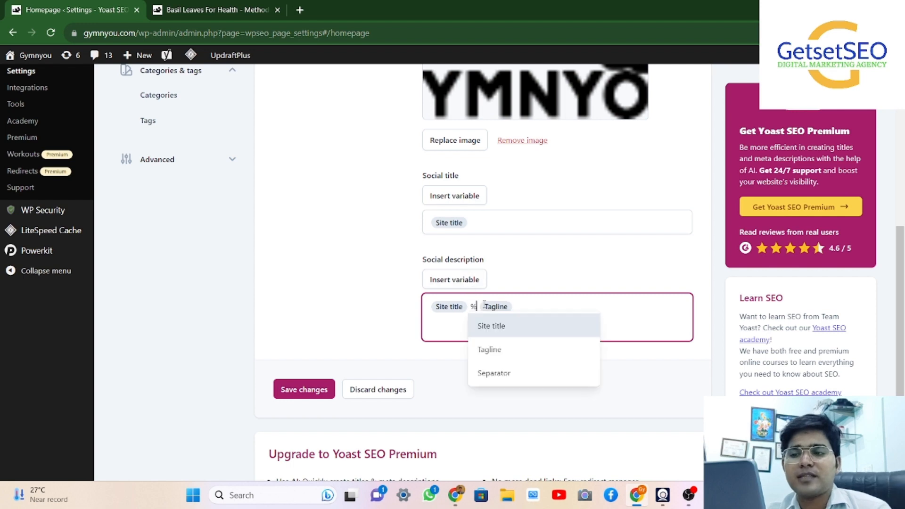
left_click(513, 376)
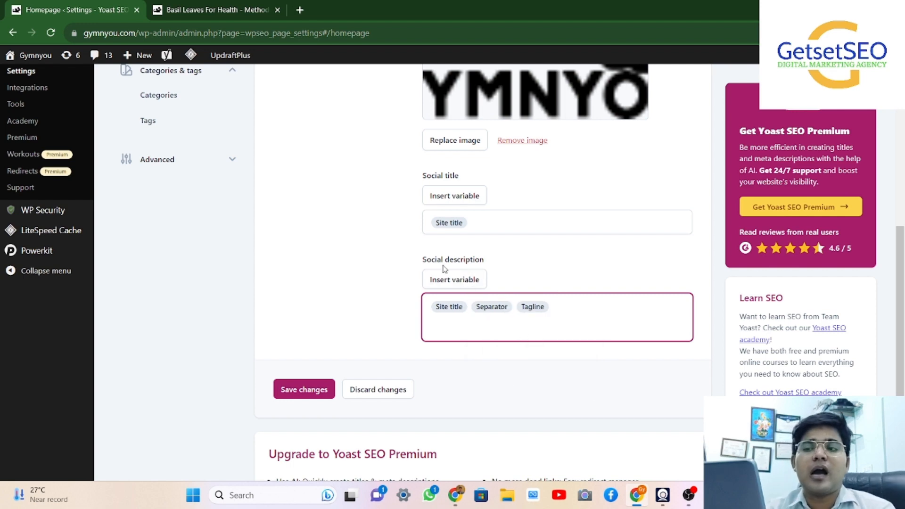
Check the homepage's social appearance settings and save the changes.
scroll(443, 269, "up", 3)
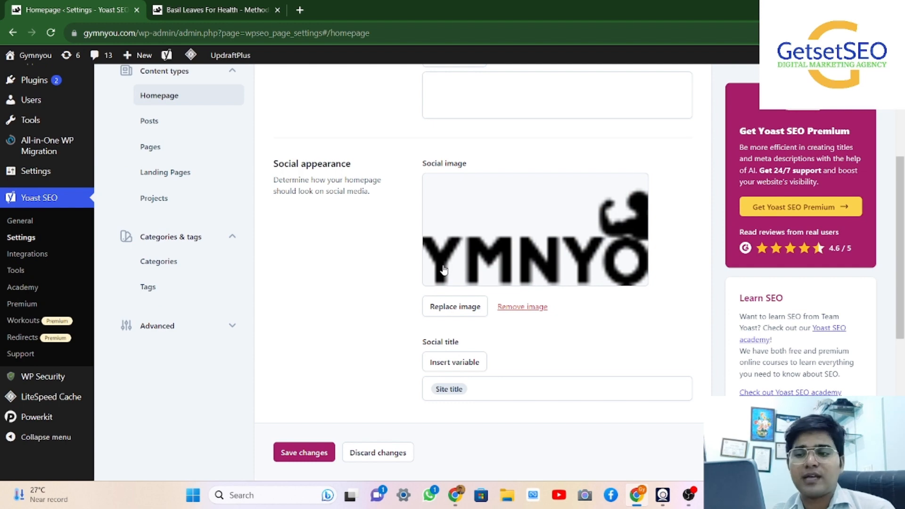
scroll(443, 269, "down", 4)
scroll(448, 287, "down", 2)
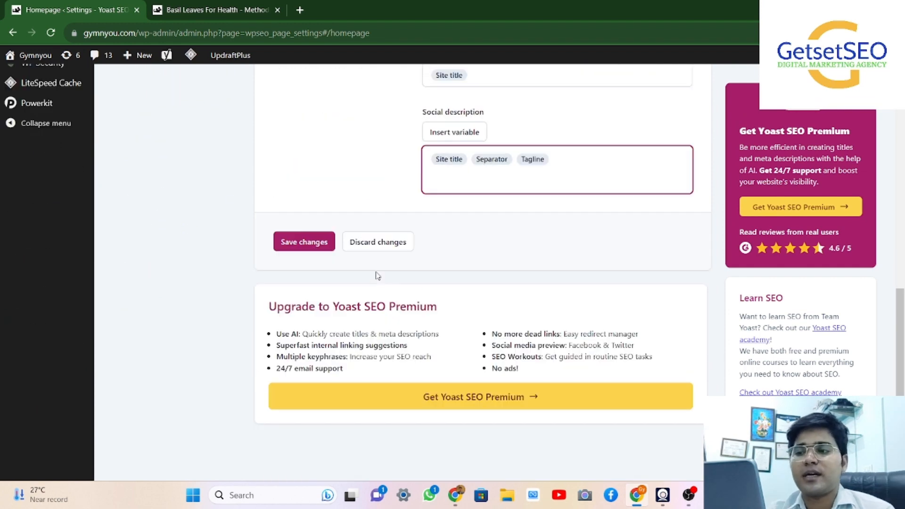
left_click(303, 241)
Review the Homepage search appearance, then open the Posts content type settings and examine the SEO title and meta description options.
scroll(334, 186, "up", 4)
scroll(334, 185, "up", 3)
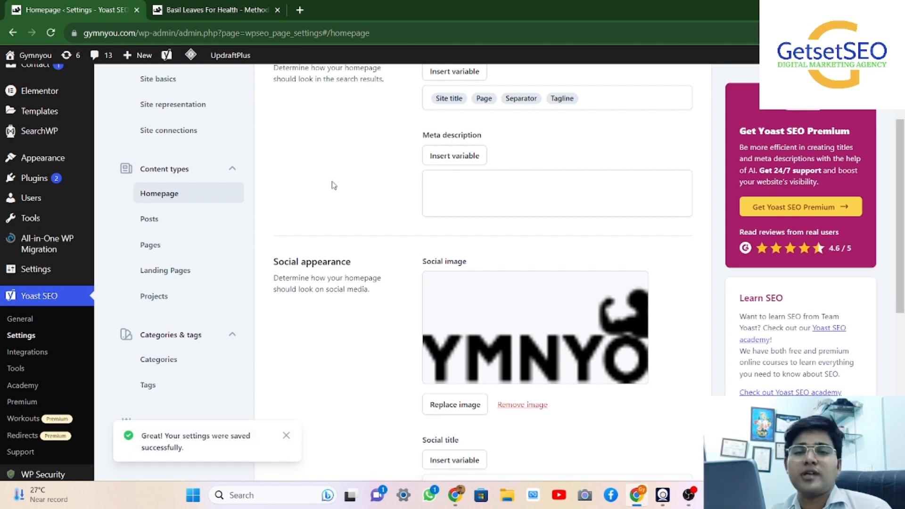
scroll(334, 186, "up", 1)
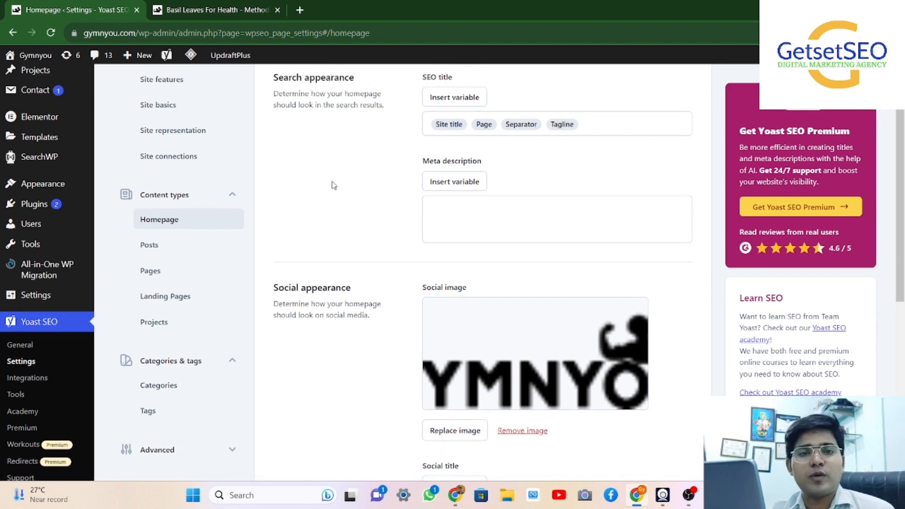
scroll(333, 185, "up", 1)
scroll(334, 185, "down", 1)
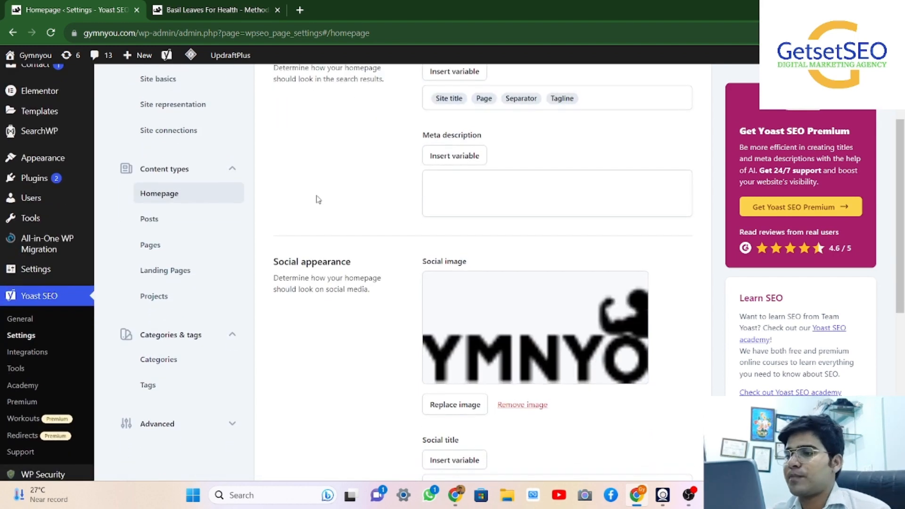
scroll(141, 212, "down", 1)
left_click(154, 203)
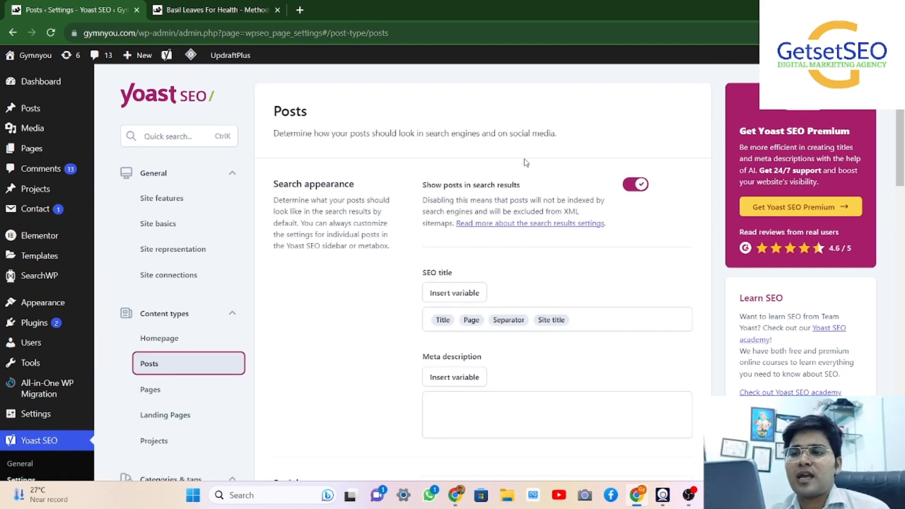
scroll(649, 232, "down", 1)
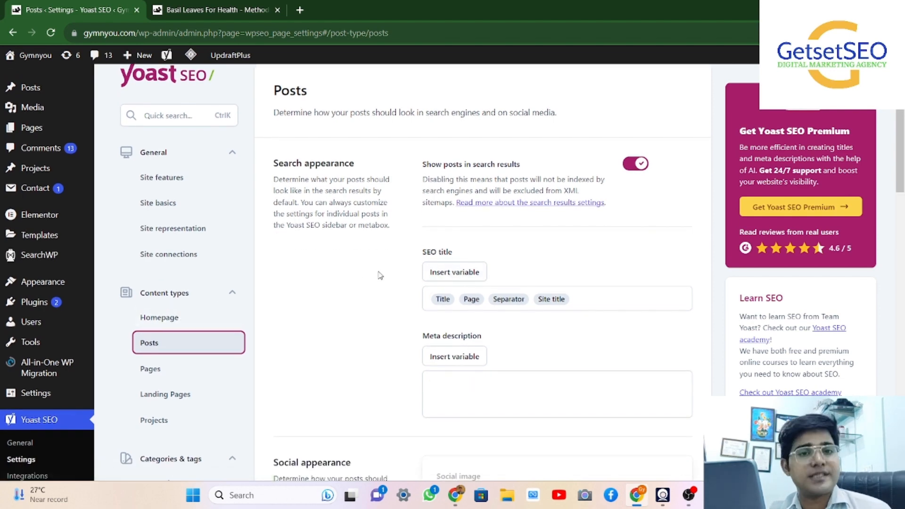
scroll(380, 276, "down", 2)
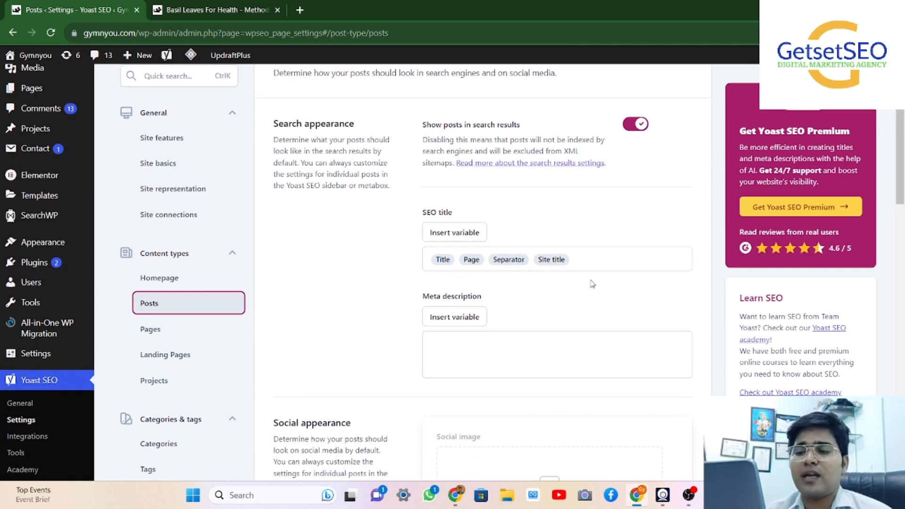
scroll(592, 283, "down", 2)
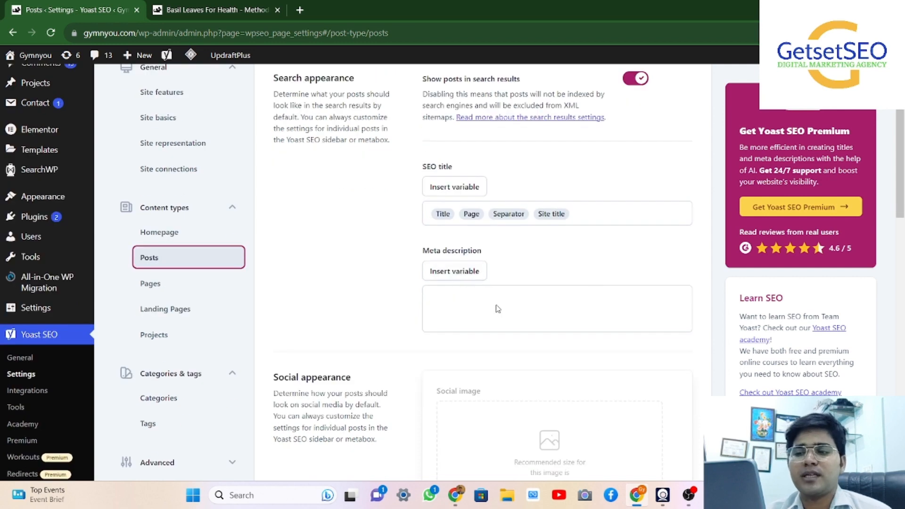
Examine the social appearance options for posts, including social image, social title and social description.
scroll(498, 309, "down", 5)
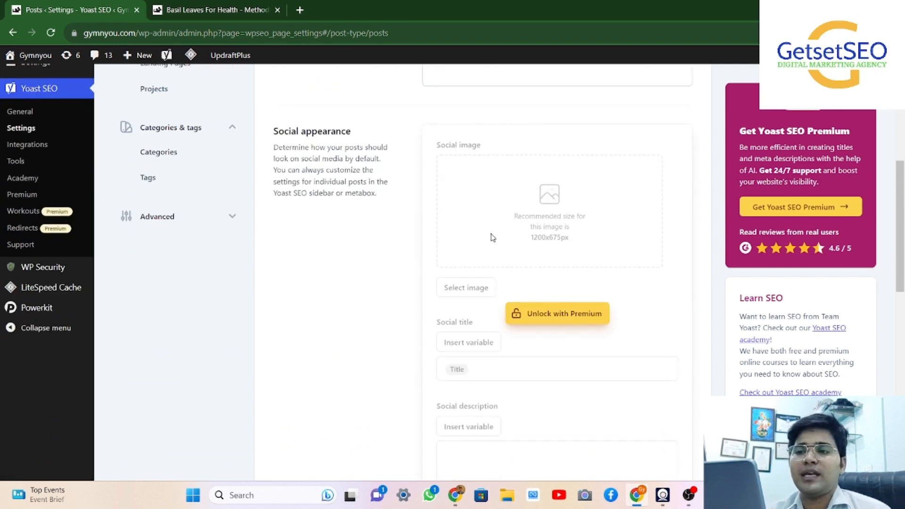
scroll(491, 236, "up", 2)
left_click_drag(270, 235, 376, 251)
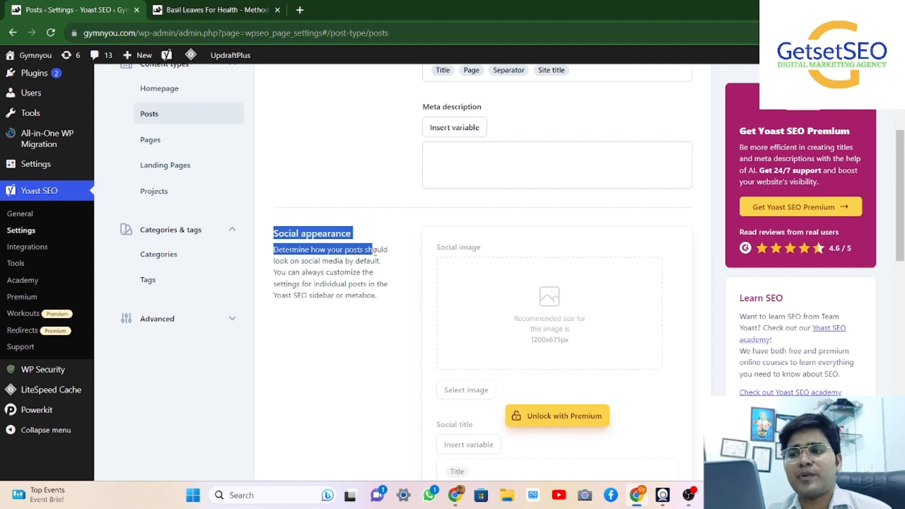
left_click(379, 234)
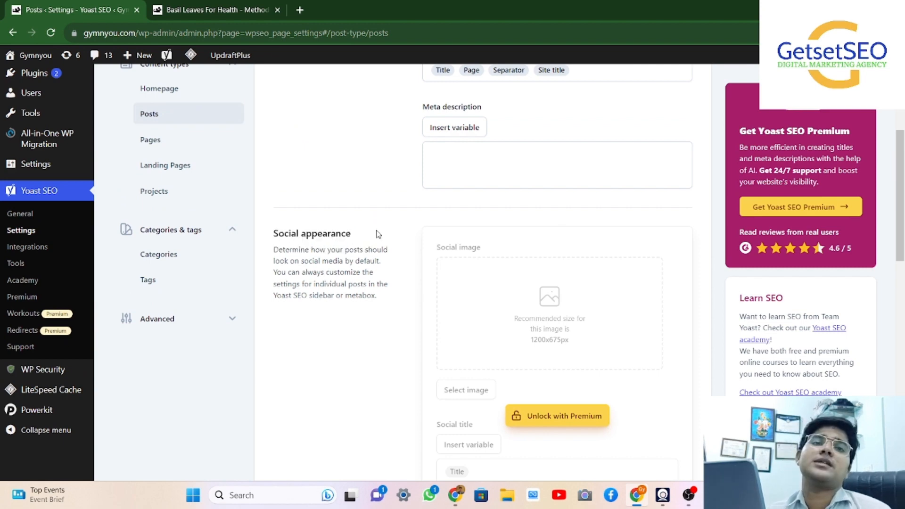
scroll(379, 234, "down", 5)
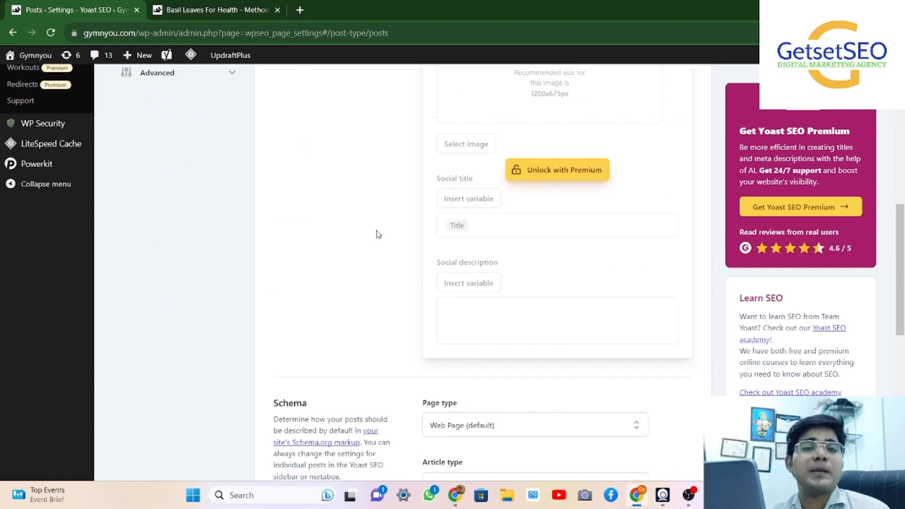
Examine the schema page type options for posts and leave the page type at its default, Web Page.
scroll(379, 234, "down", 4)
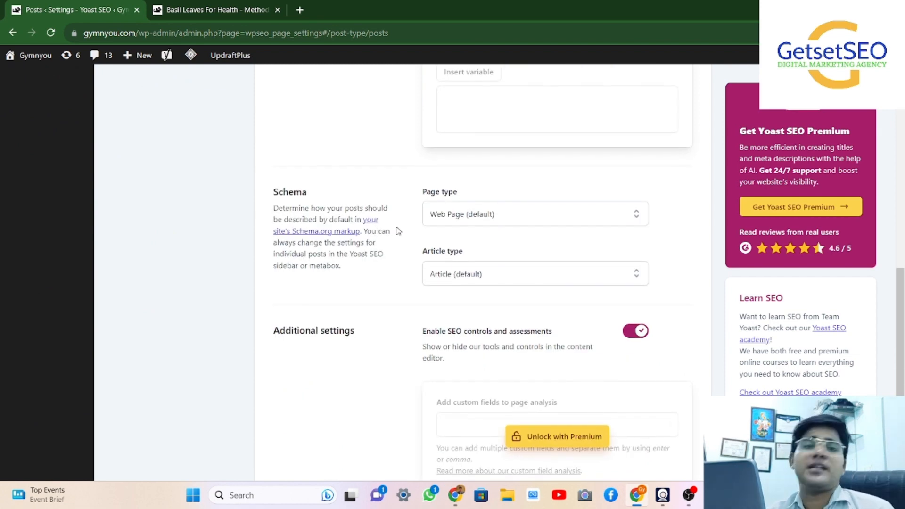
left_click(630, 215)
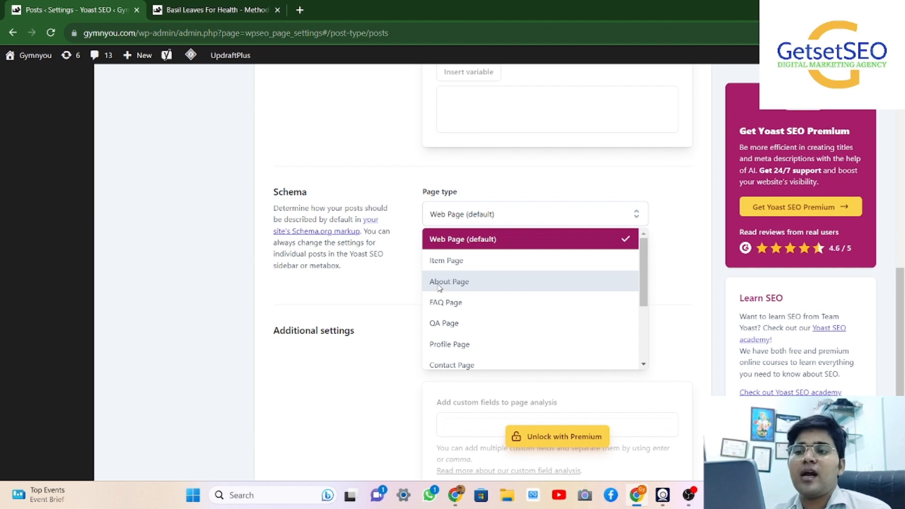
scroll(471, 332, "down", 2)
scroll(472, 332, "down", 4)
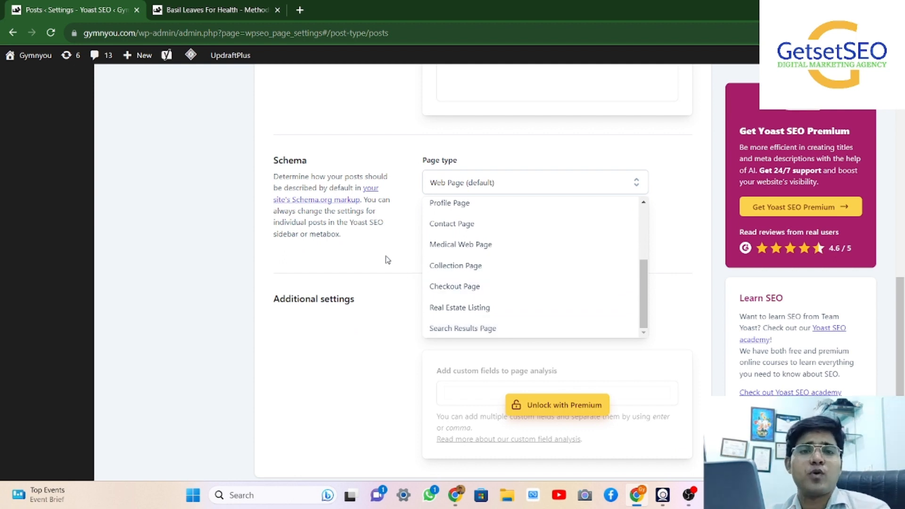
scroll(512, 249, "up", 3)
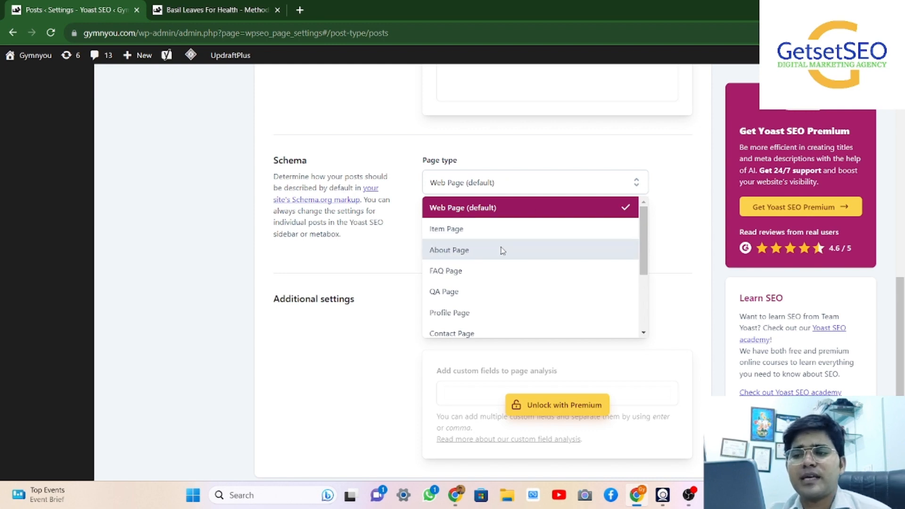
scroll(502, 249, "down", 2)
scroll(502, 249, "up", 2)
scroll(502, 250, "down", 2)
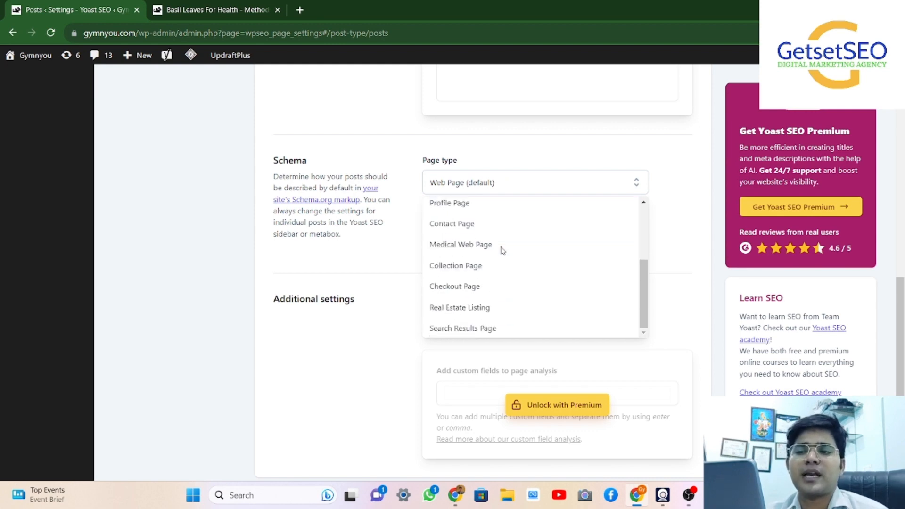
left_click(354, 259)
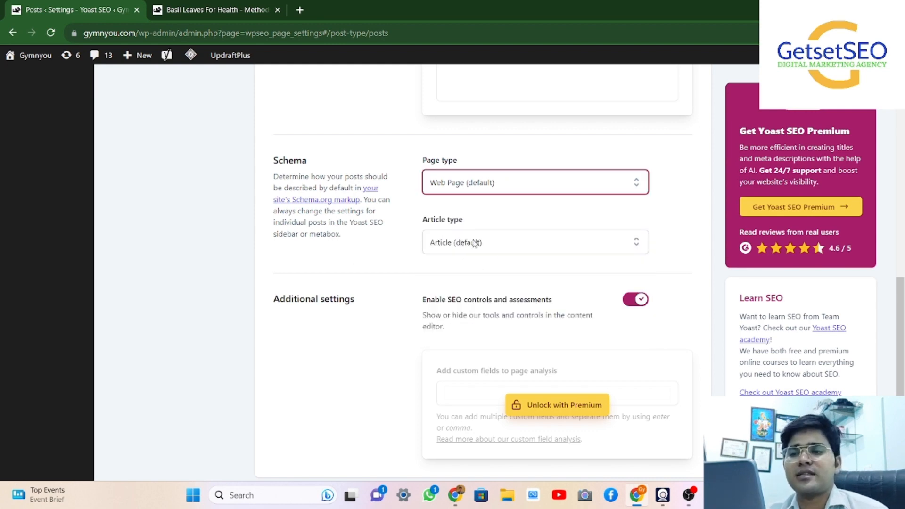
Set the schema article type for posts to Blog Post and save the changes.
left_click(498, 247)
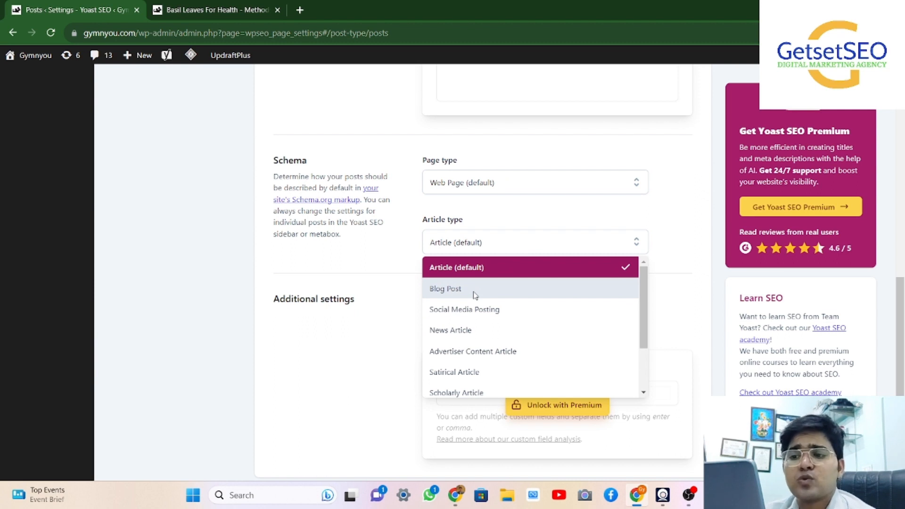
scroll(485, 347, "down", 2)
scroll(485, 348, "up", 2)
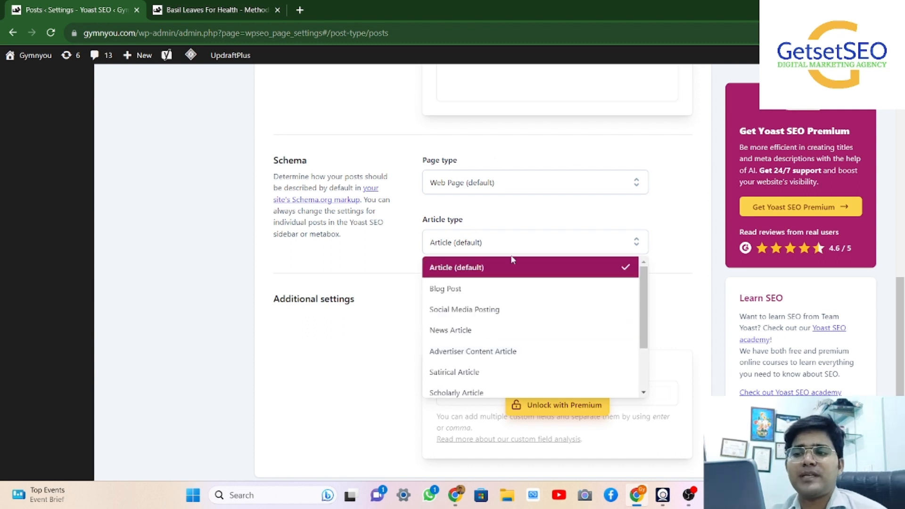
left_click(467, 289)
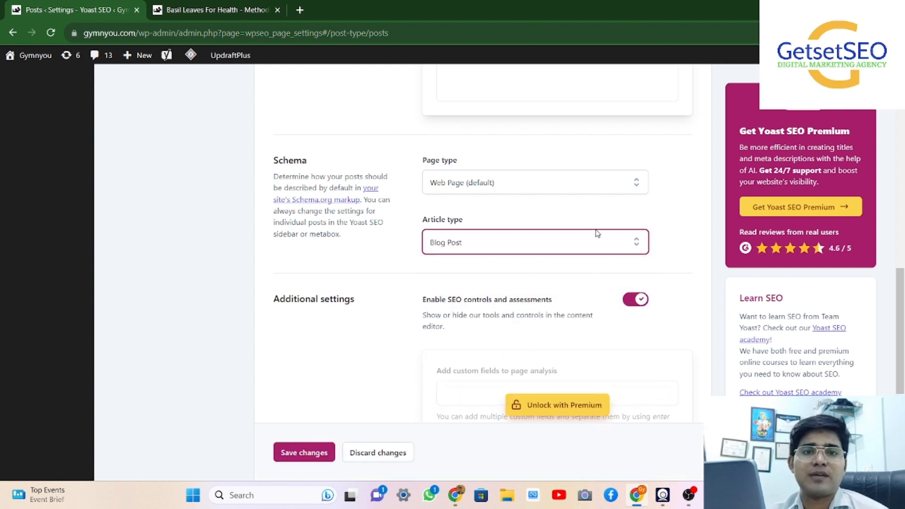
scroll(597, 234, "down", 1)
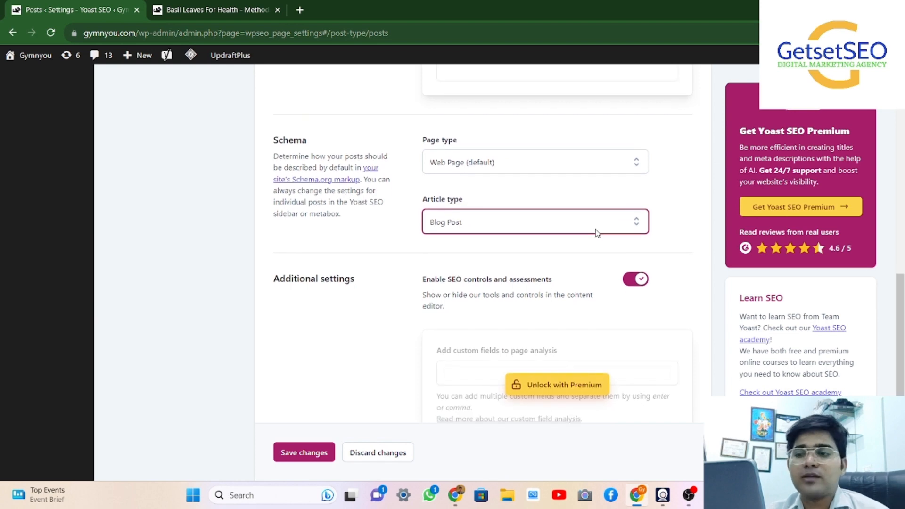
scroll(378, 260, "down", 5)
left_click(304, 248)
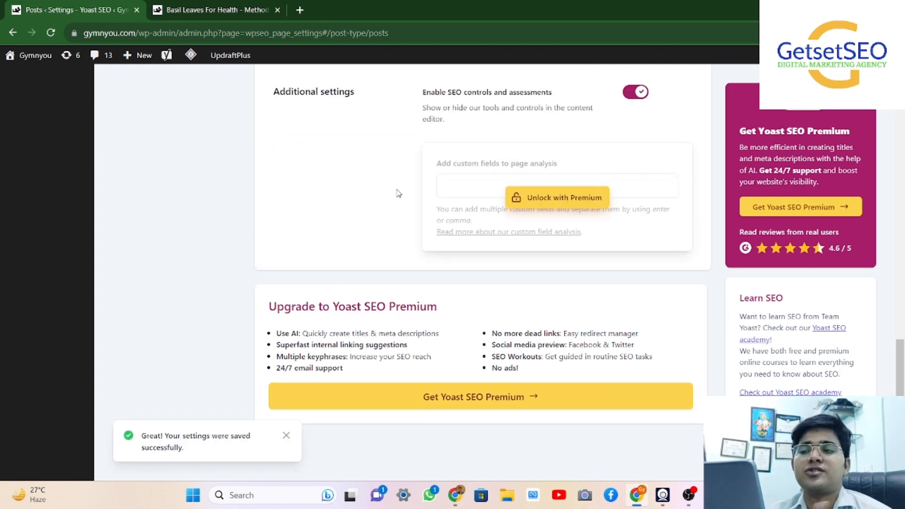
Open the Pages content type settings and examine the article type options in the Schema section.
scroll(398, 194, "up", 12)
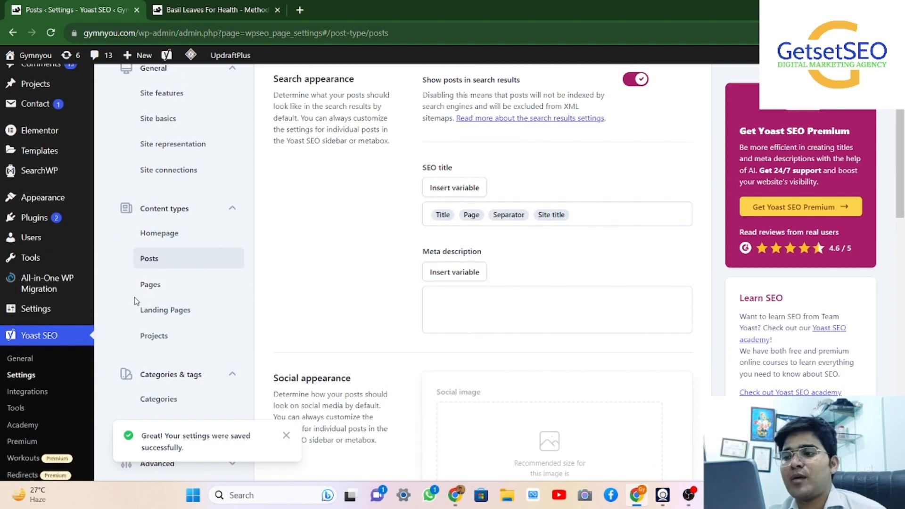
left_click(151, 284)
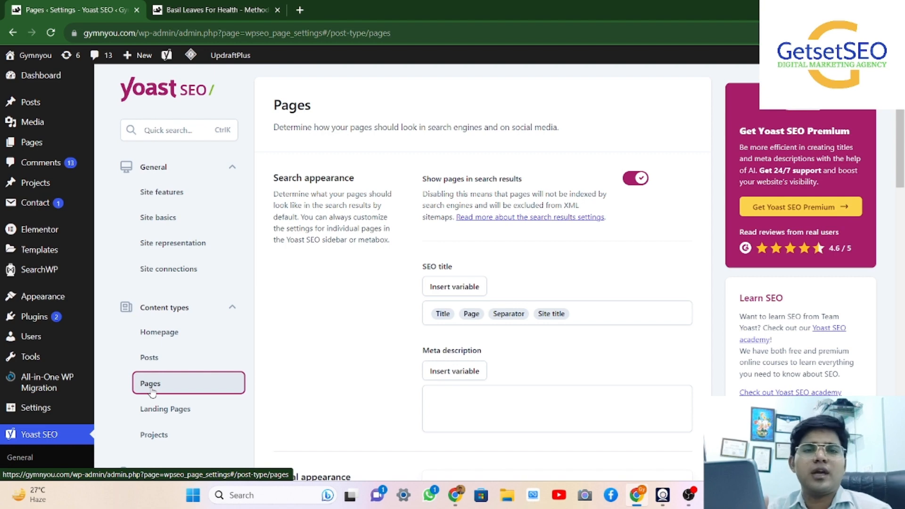
scroll(151, 392, "down", 10)
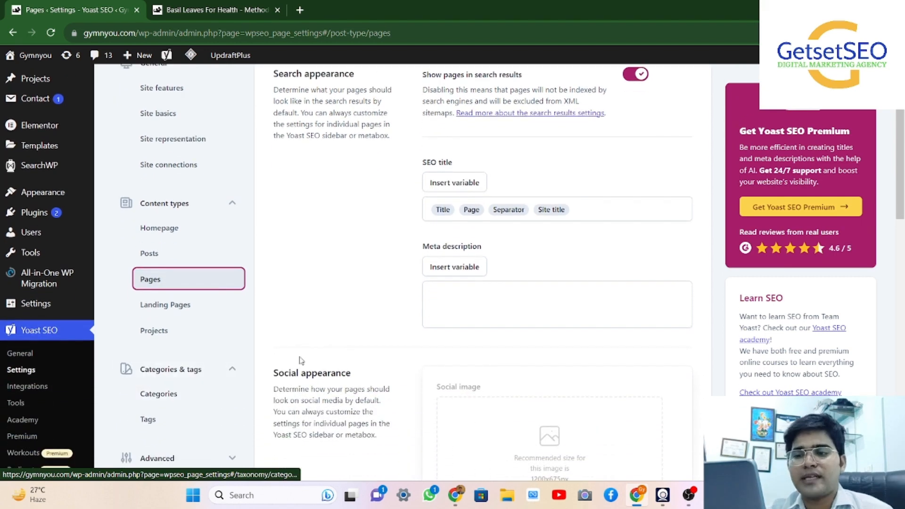
scroll(488, 255, "down", 5)
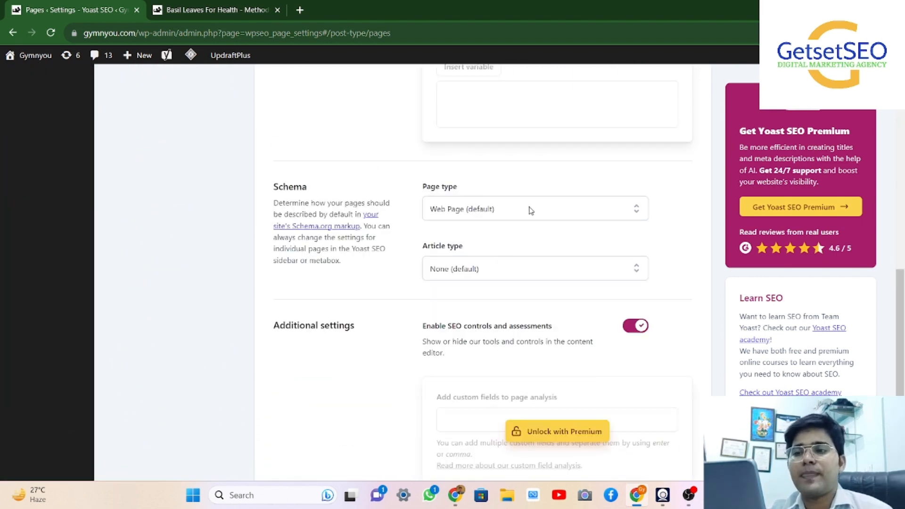
left_click(493, 273)
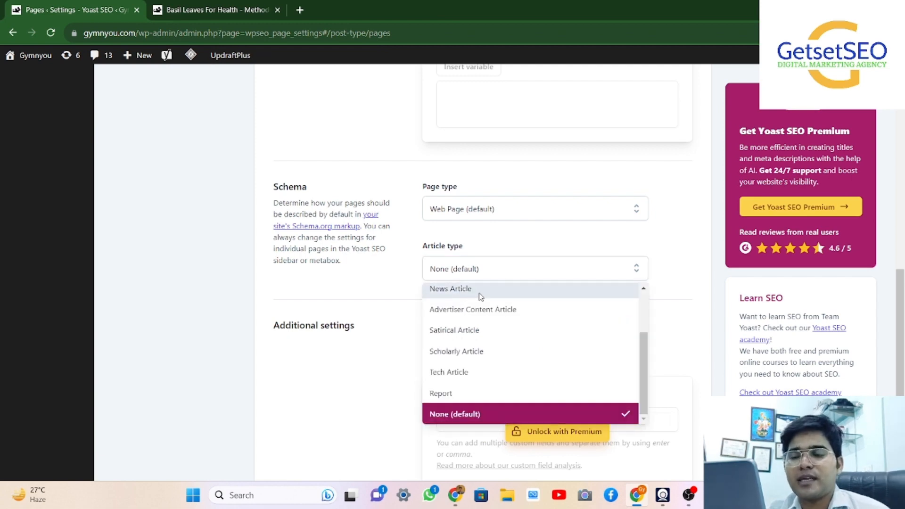
scroll(476, 316, "up", 3)
scroll(473, 333, "down", 3)
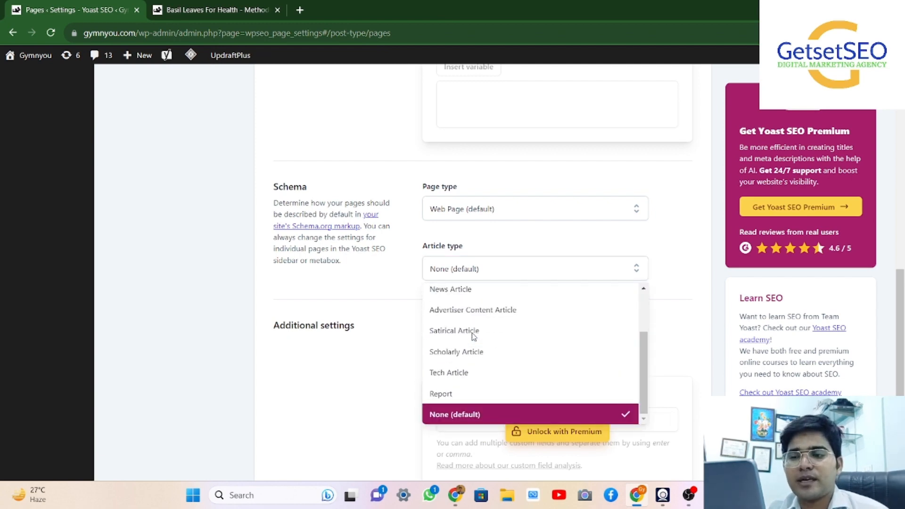
Examine the schema page type options for pages and recheck the article type options, keeping both defaults.
left_click(508, 213)
scroll(485, 376, "down", 5)
scroll(485, 377, "up", 5)
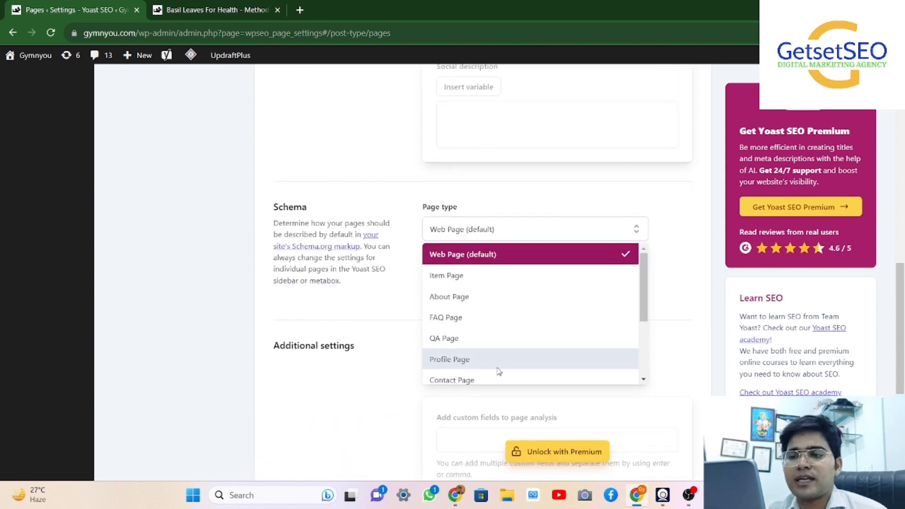
scroll(493, 373, "down", 1)
scroll(488, 360, "down", 3)
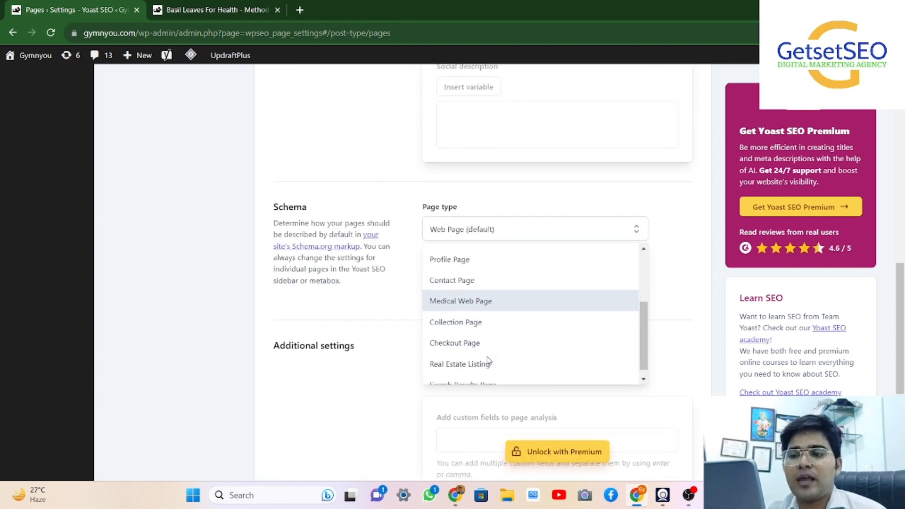
scroll(507, 299, "up", 5)
left_click(400, 291)
scroll(388, 296, "down", 1)
left_click(511, 257)
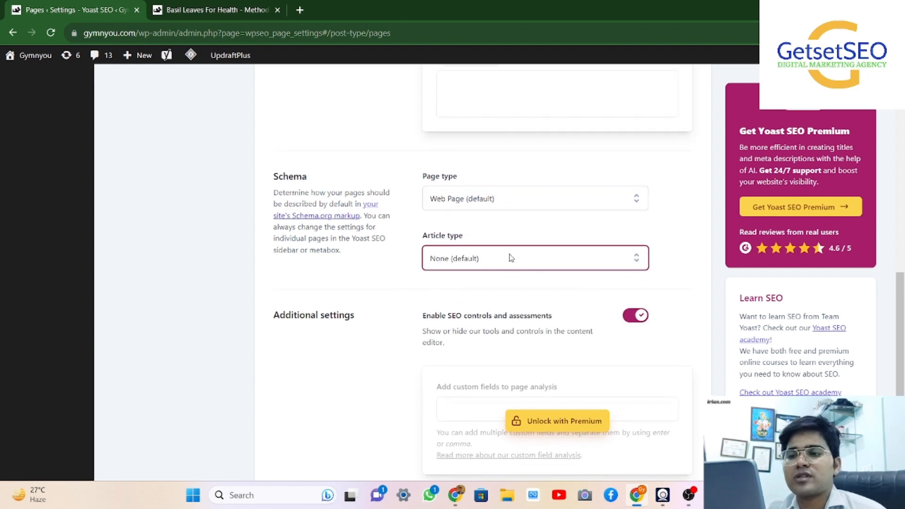
scroll(502, 343, "up", 3)
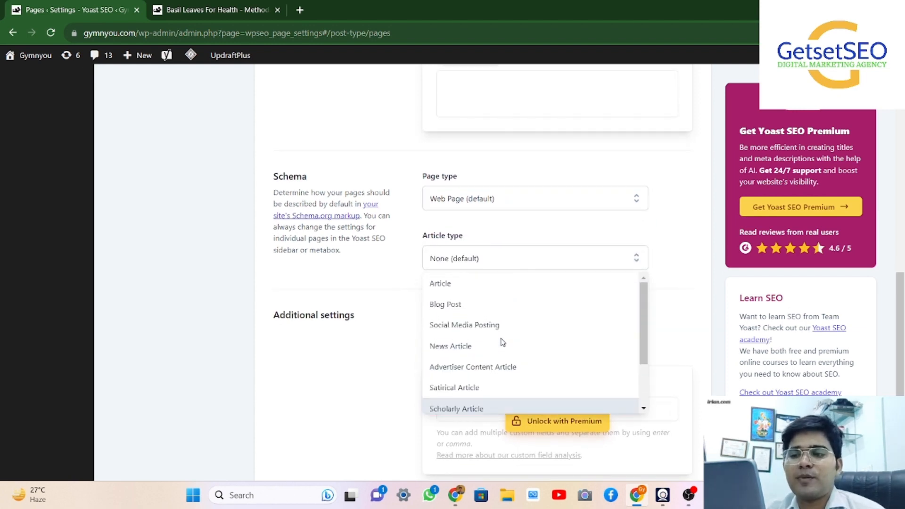
scroll(518, 330, "down", 3)
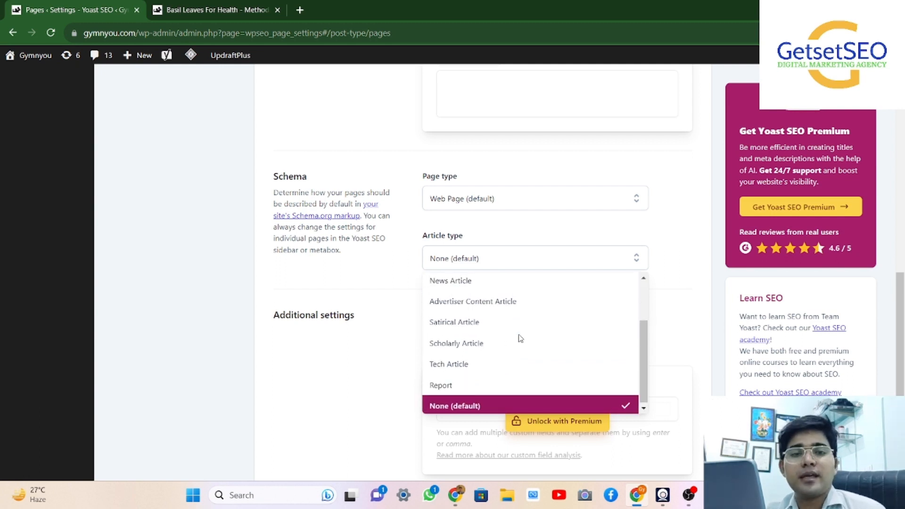
left_click(369, 299)
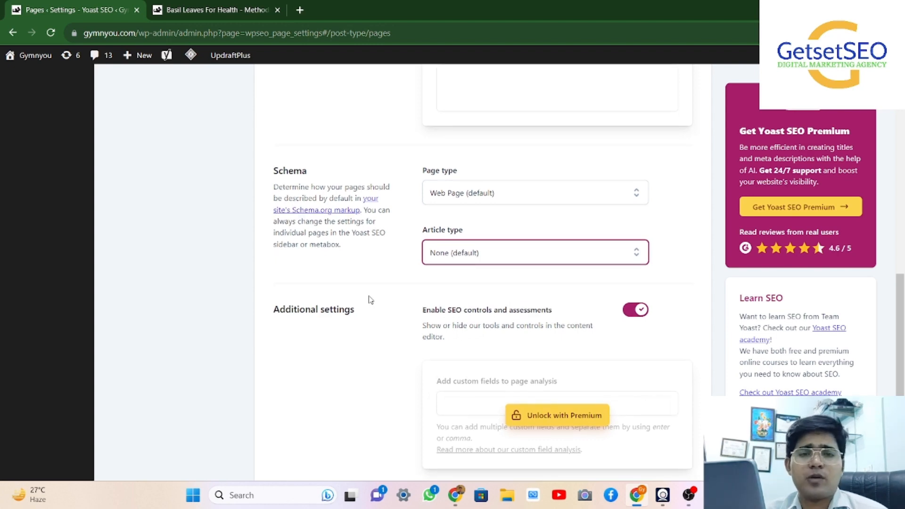
Set the schema article type for pages to Article.
left_click(494, 244)
scroll(485, 283, "up", 3)
left_click(479, 280)
left_click(402, 280)
right_click(400, 279)
key("Escape")
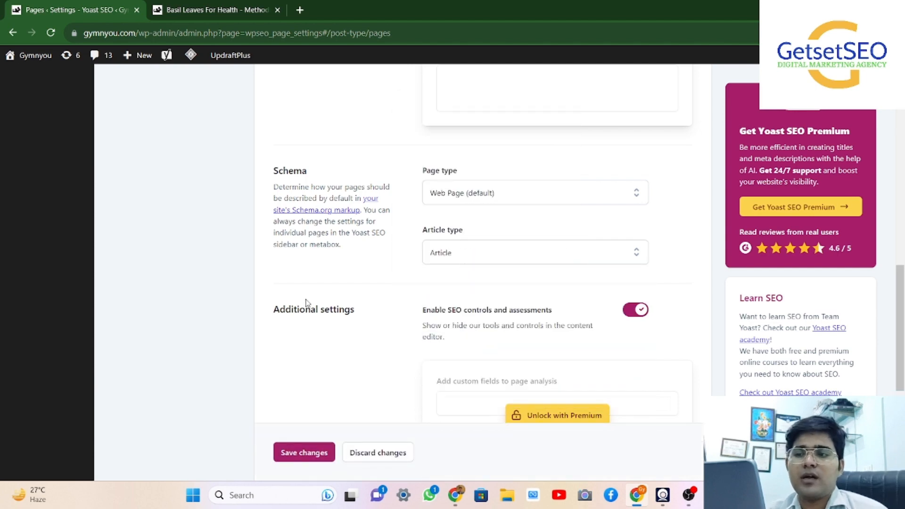
Set the schema article type for pages to Blog Post and save the changes.
left_click(457, 261)
key("ctrl+shift+i")
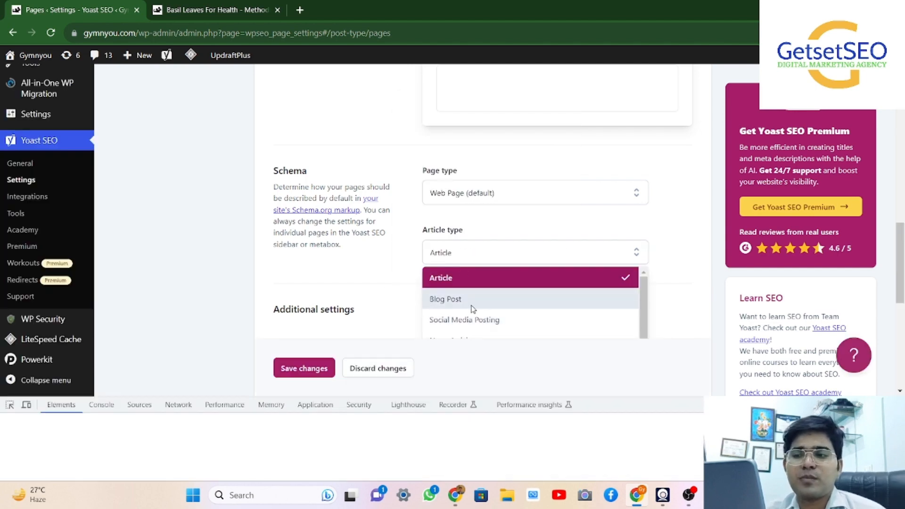
left_click(471, 304)
left_click(390, 345)
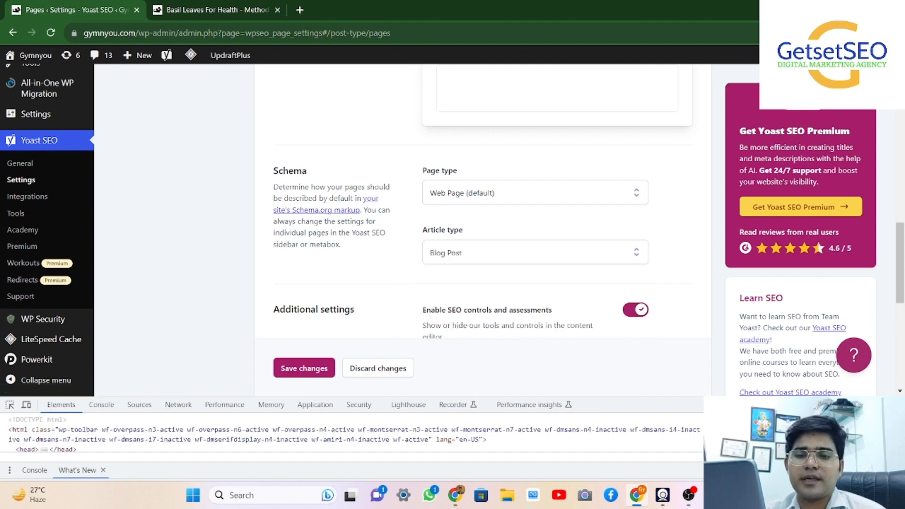
left_click(304, 368)
key("ctrl+shift+i")
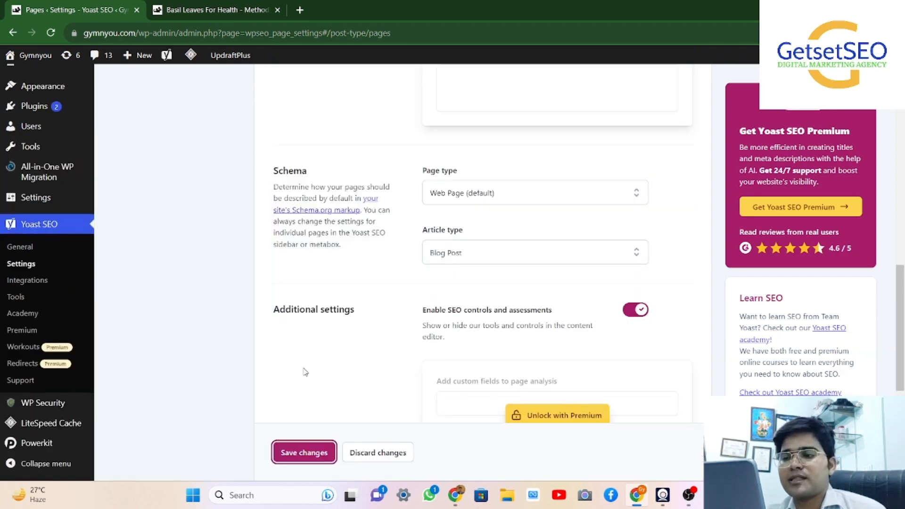
left_click(293, 454)
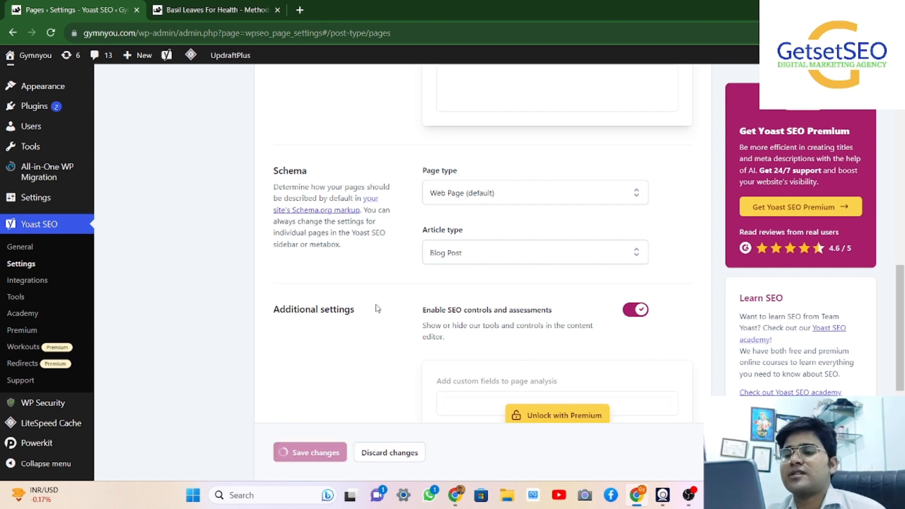
In the Landing Pages content type settings, set the schema article type to Blog Post and save the changes.
scroll(365, 209, "up", 10)
scroll(365, 210, "down", 2)
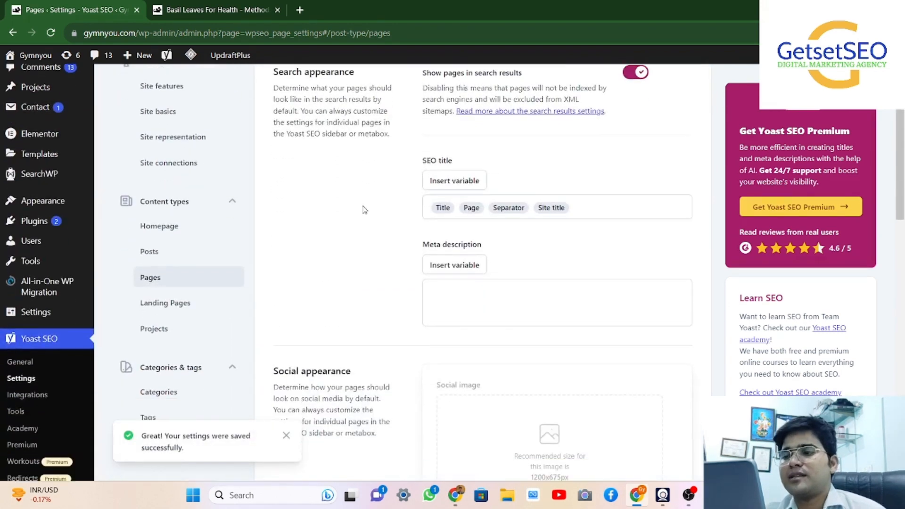
left_click(165, 303)
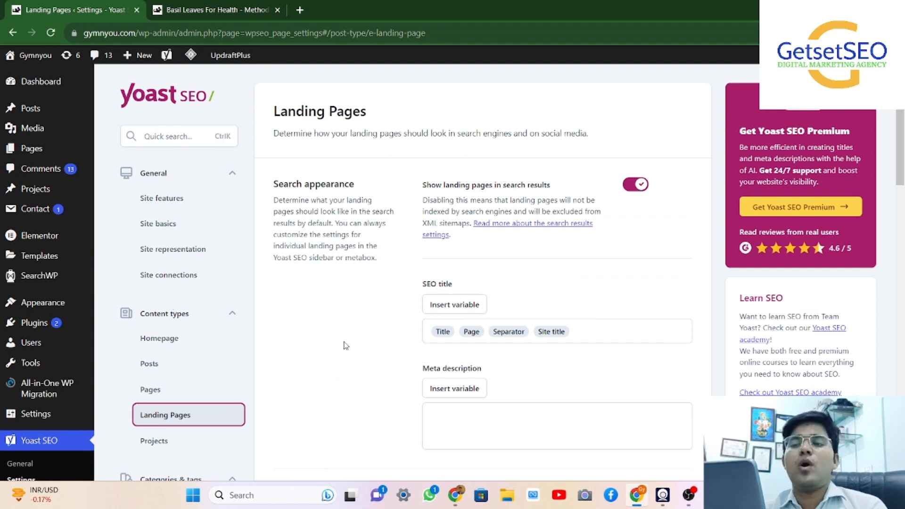
scroll(340, 335, "down", 1)
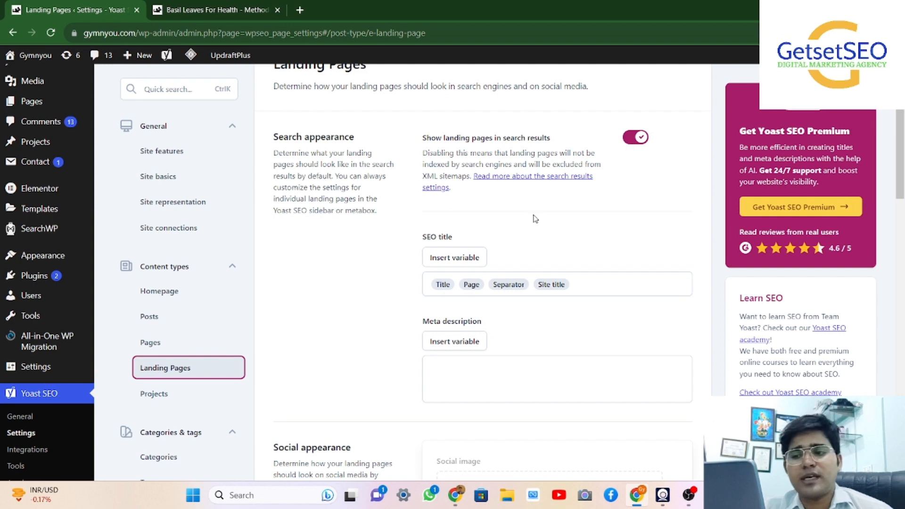
scroll(538, 329, "down", 10)
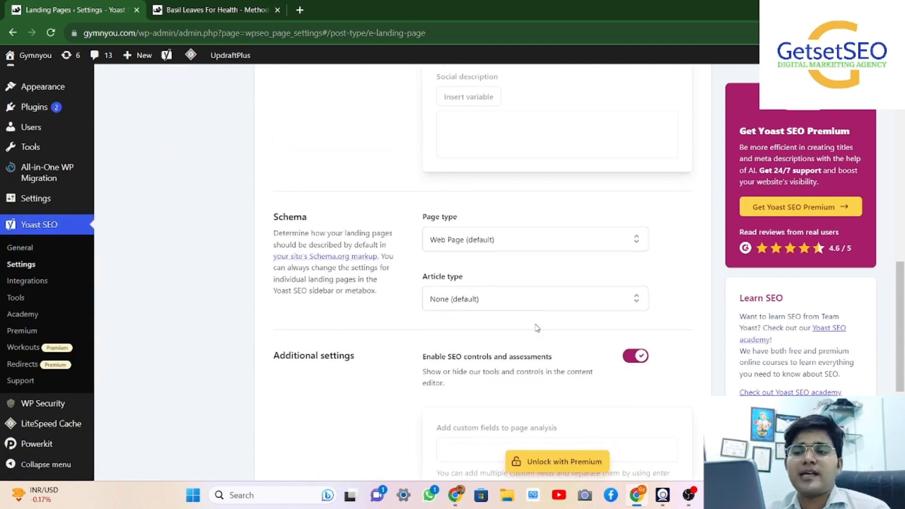
left_click(481, 296)
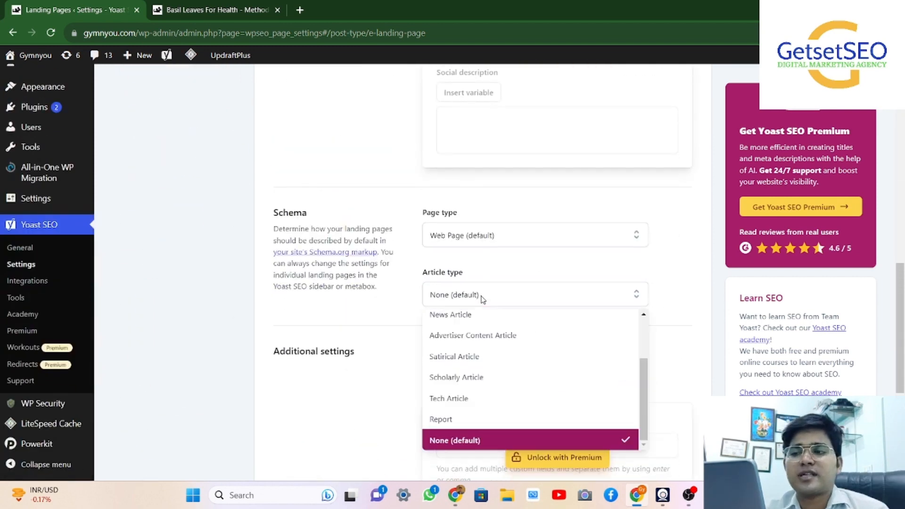
scroll(453, 338, "up", 2)
left_click(453, 340)
scroll(332, 293, "down", 4)
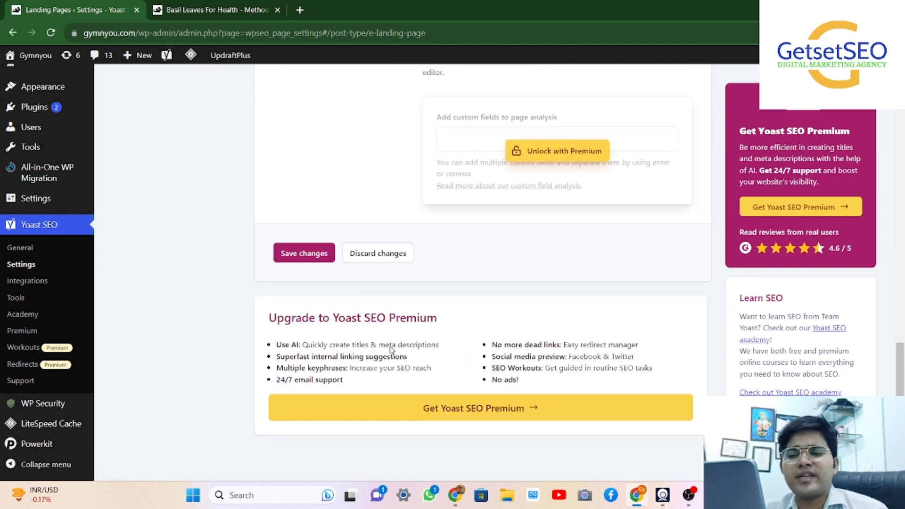
left_click(290, 248)
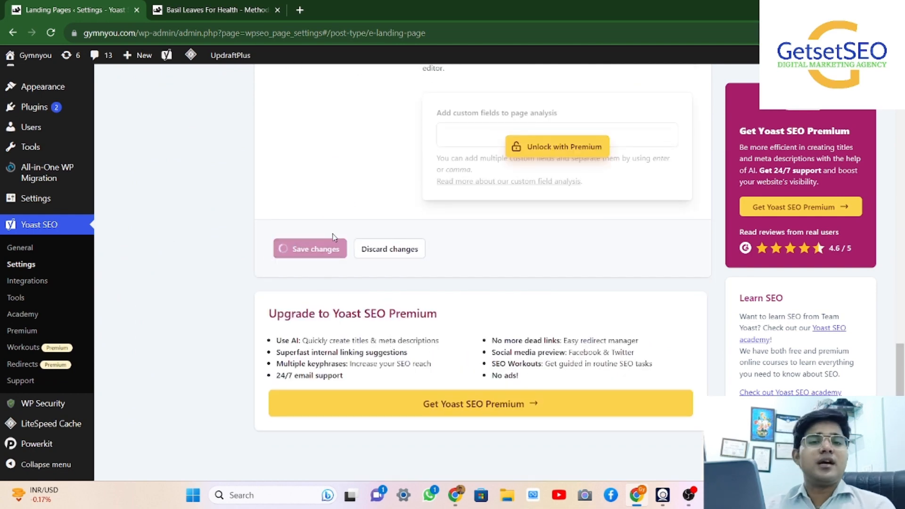
Open the Projects content type settings and go to the search appearance of the Projects archive.
scroll(311, 243, "up", 10)
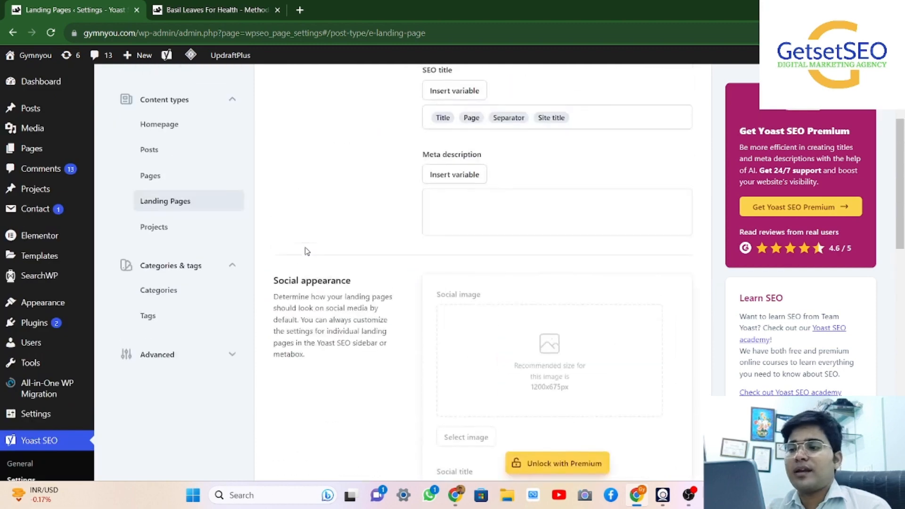
left_click(154, 306)
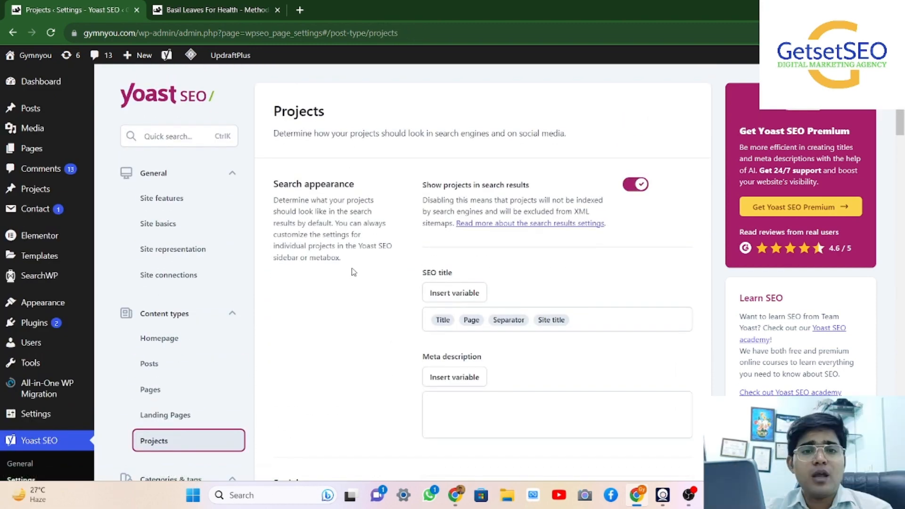
scroll(354, 272, "down", 15)
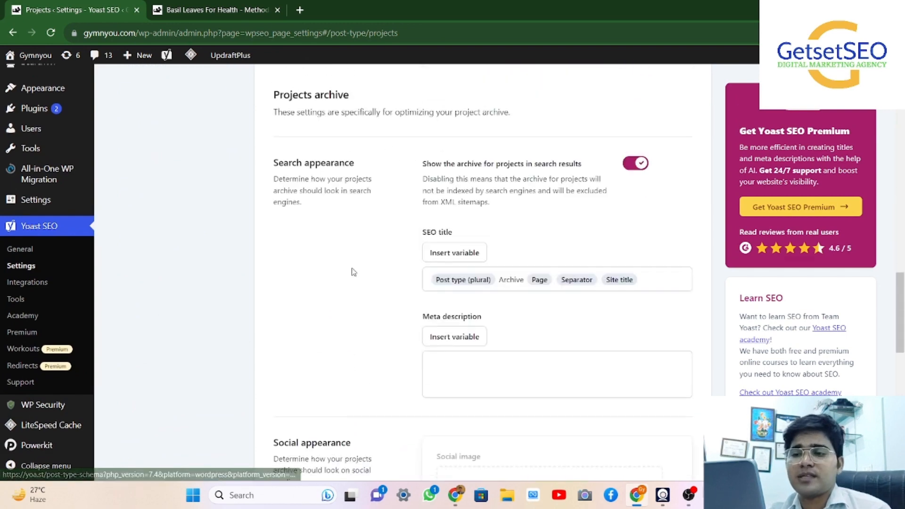
scroll(353, 272, "up", 3)
scroll(353, 272, "down", 1)
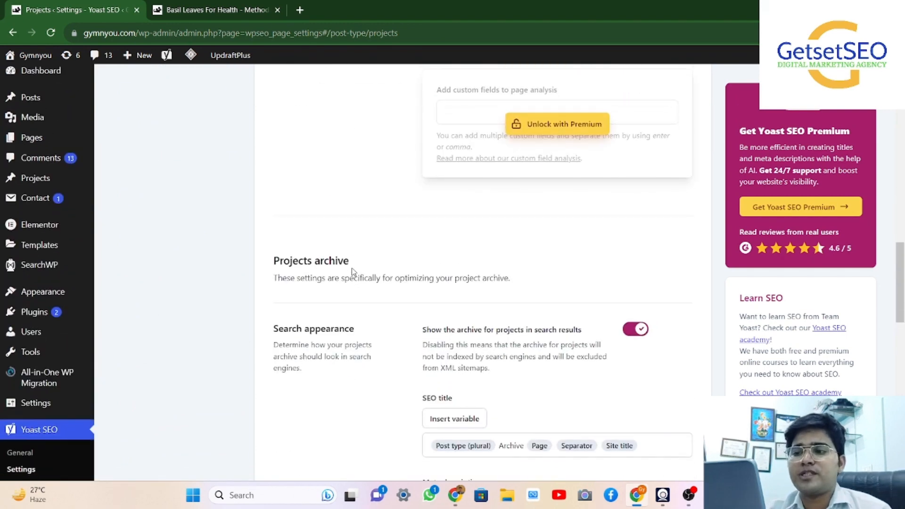
scroll(367, 265, "down", 3)
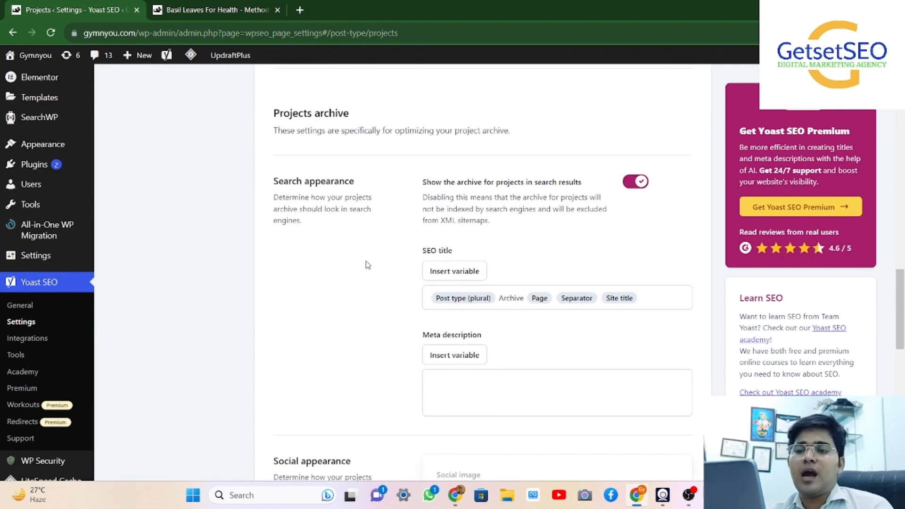
Remove the word "Archive" from the SEO title template of the Projects archive.
left_click(524, 298)
key("BackSpace")
key("BackSpace")
key("BackSpace")
key("BackSpace")
key("BackSpace")
key("BackSpace")
key("BackSpace")
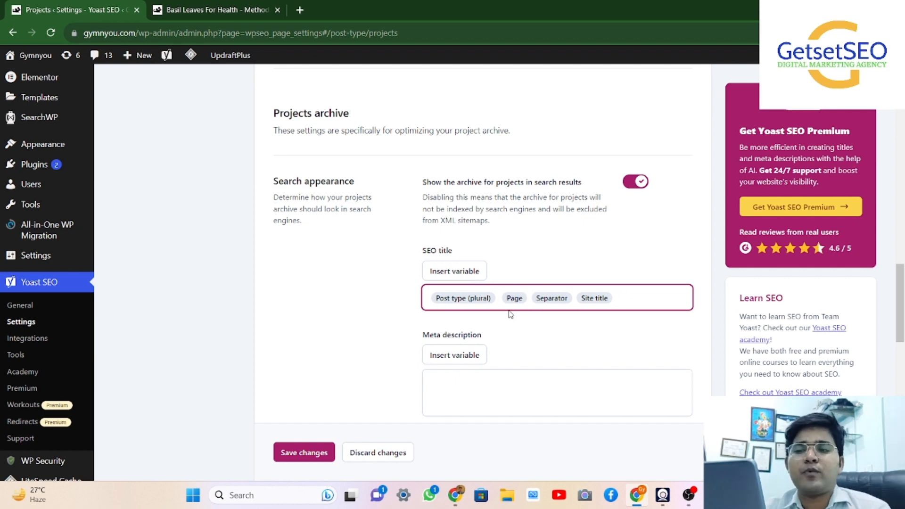
Review the remaining Projects settings, leave the breadcrumbs title empty, and save the changes.
scroll(576, 207, "down", 4)
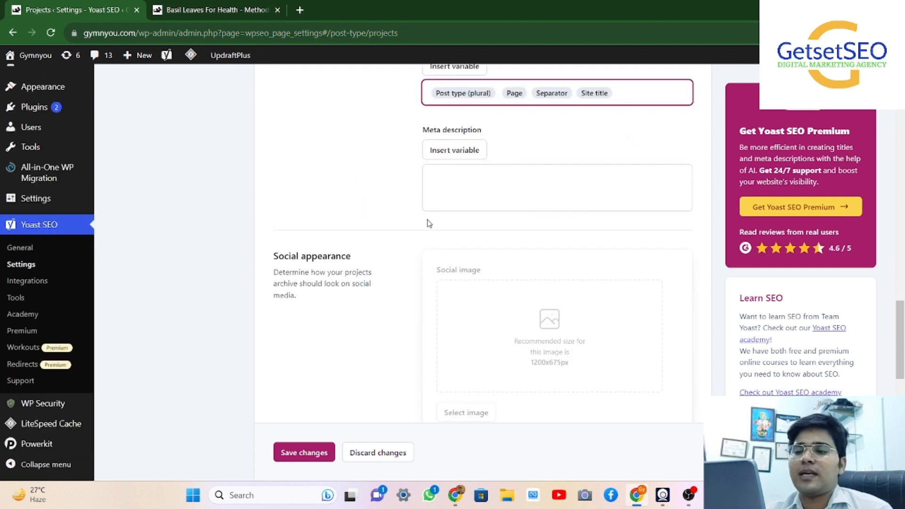
scroll(506, 299, "down", 3)
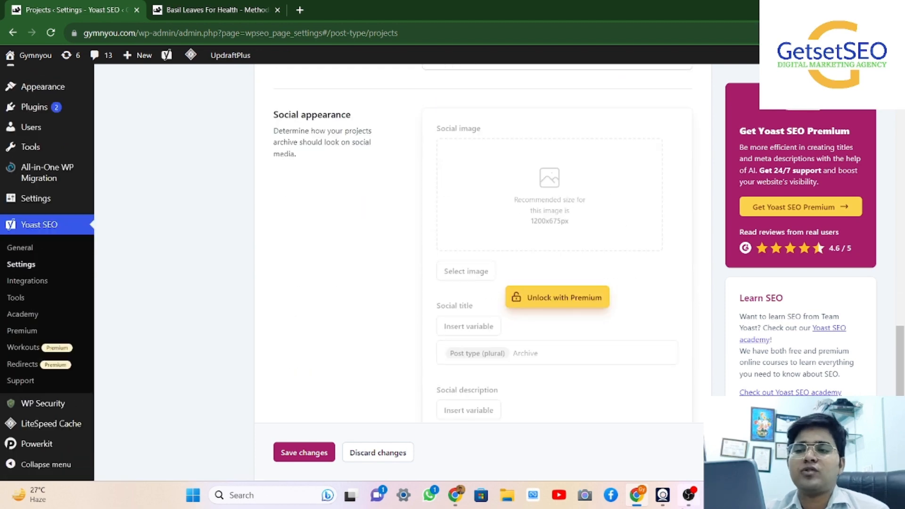
scroll(436, 252, "up", 5)
scroll(437, 252, "down", 8)
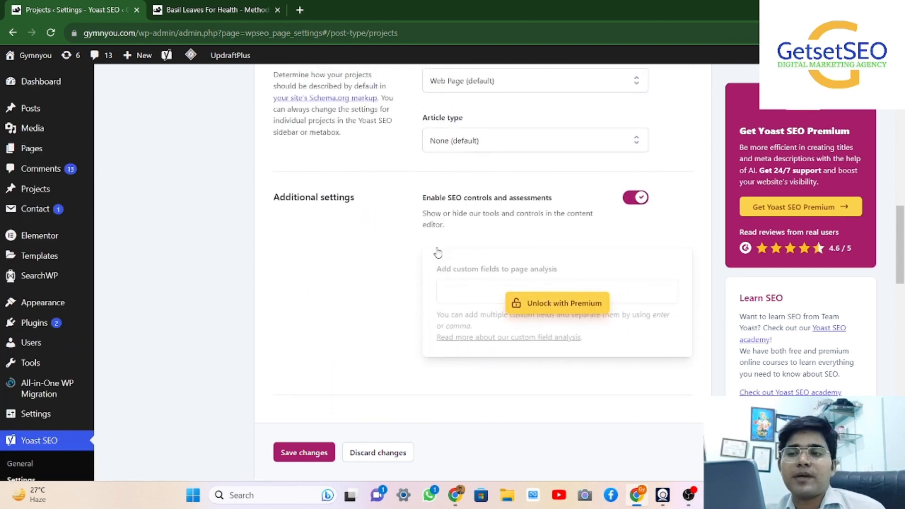
scroll(437, 252, "up", 8)
scroll(437, 253, "down", 4)
scroll(437, 253, "down", 6)
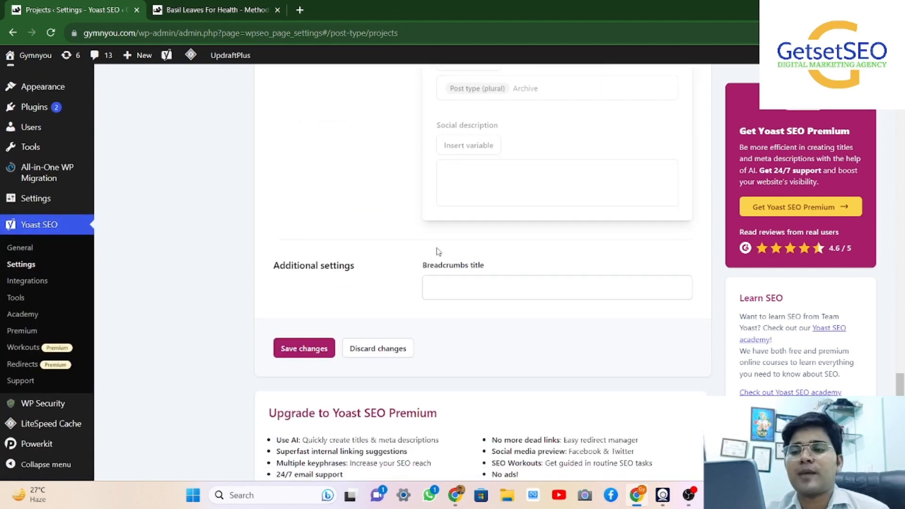
left_click(497, 287)
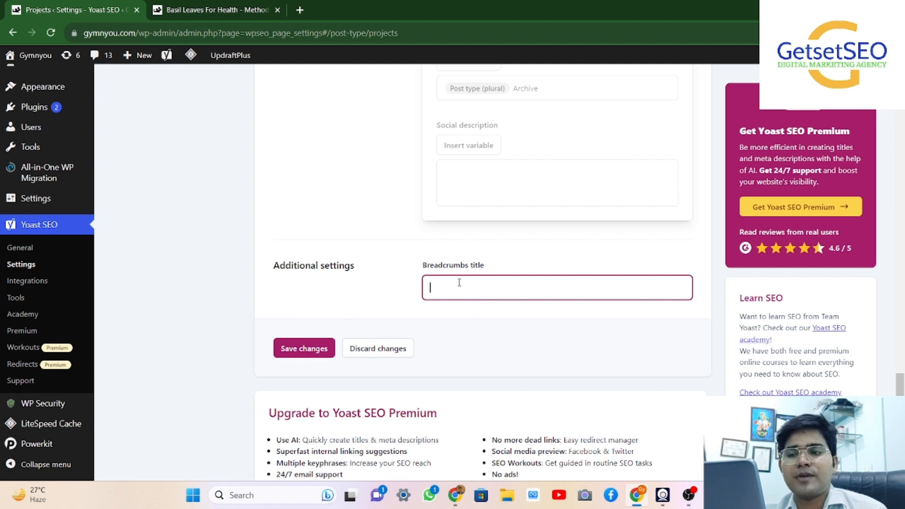
left_click(304, 348)
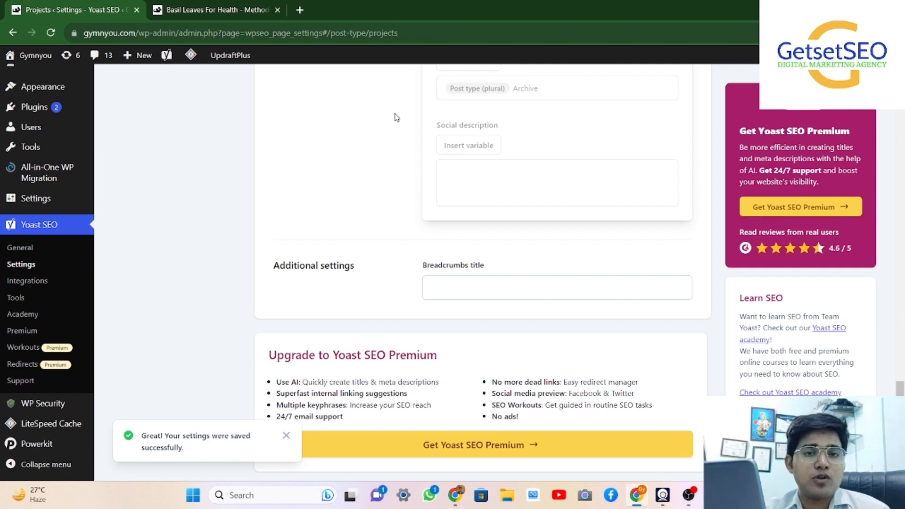
Look through the Basil Leaves For Health post on the live site down to its related posts.
scroll(395, 116, "up", 10)
scroll(424, 175, "down", 5)
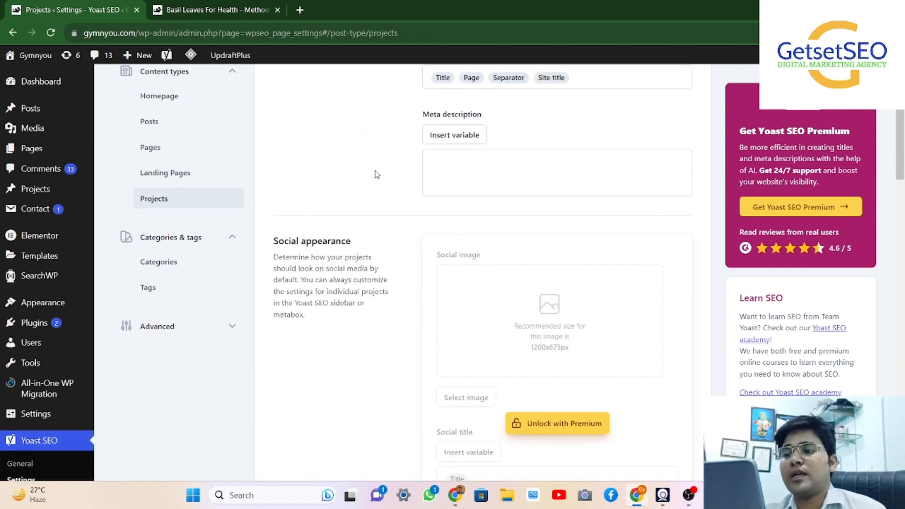
left_click(175, 239)
left_click(236, 9)
scroll(365, 257, "down", 3)
scroll(363, 258, "up", 3)
scroll(364, 258, "down", 20)
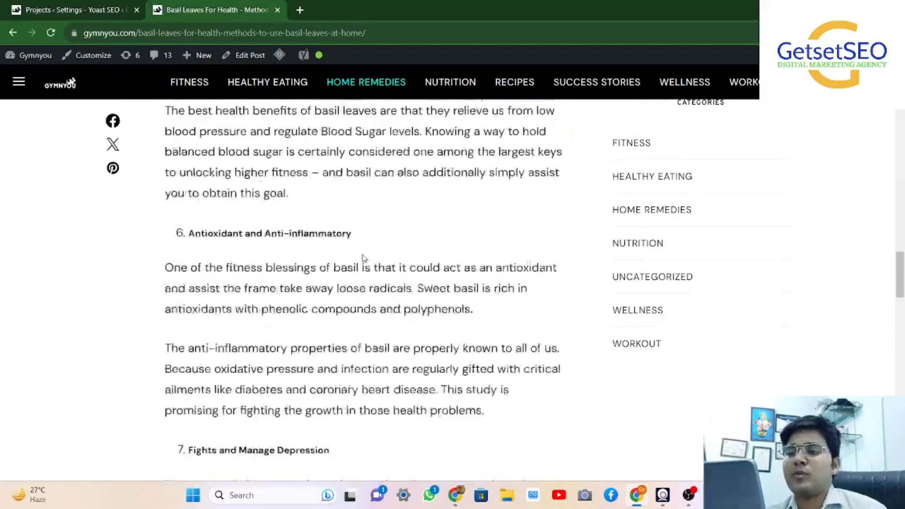
scroll(364, 258, "down", 15)
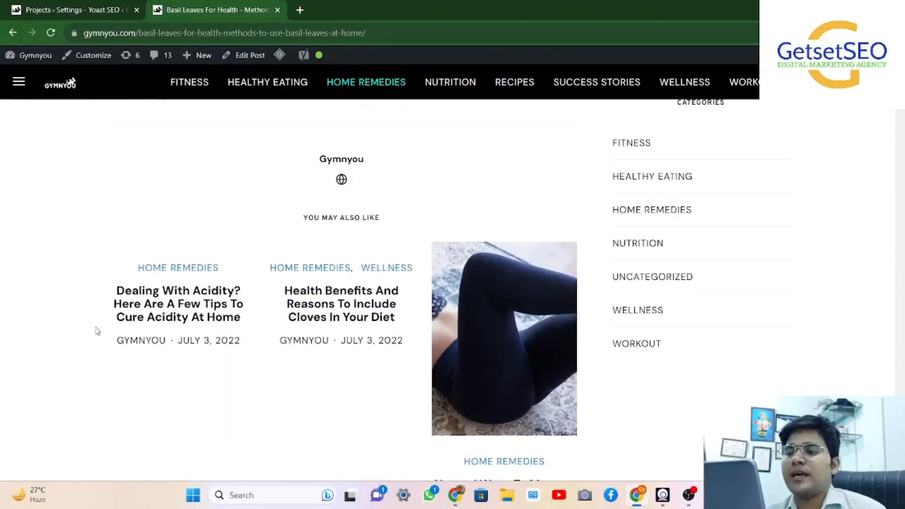
Open the related Dealing With Acidity post and look through its content and suggested articles.
left_click(169, 307)
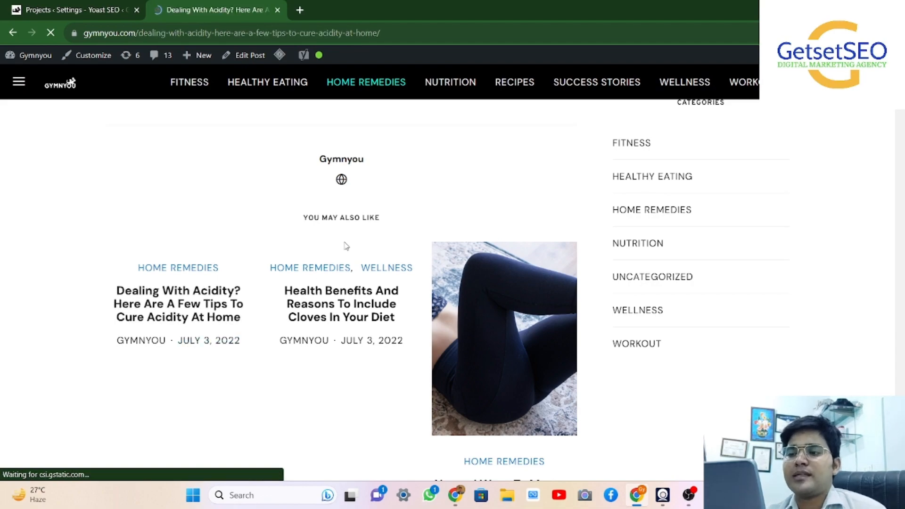
scroll(312, 205, "down", 20)
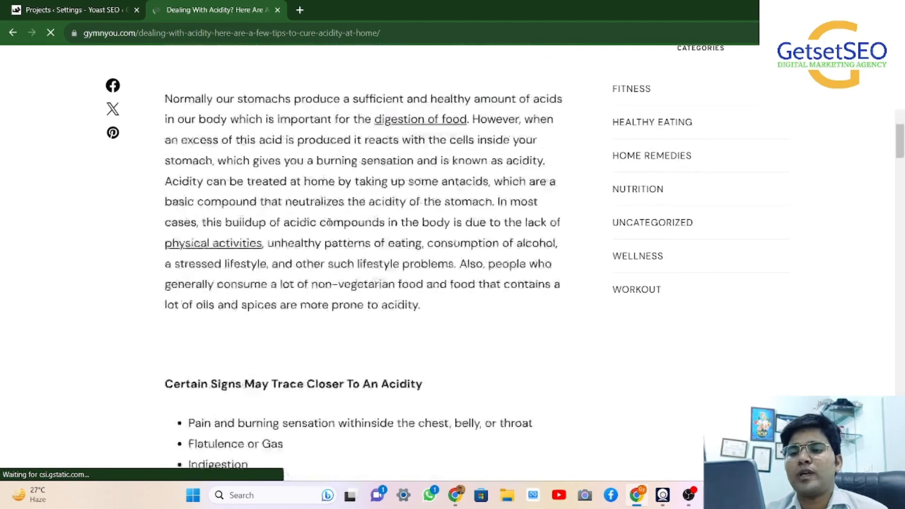
scroll(330, 222, "down", 20)
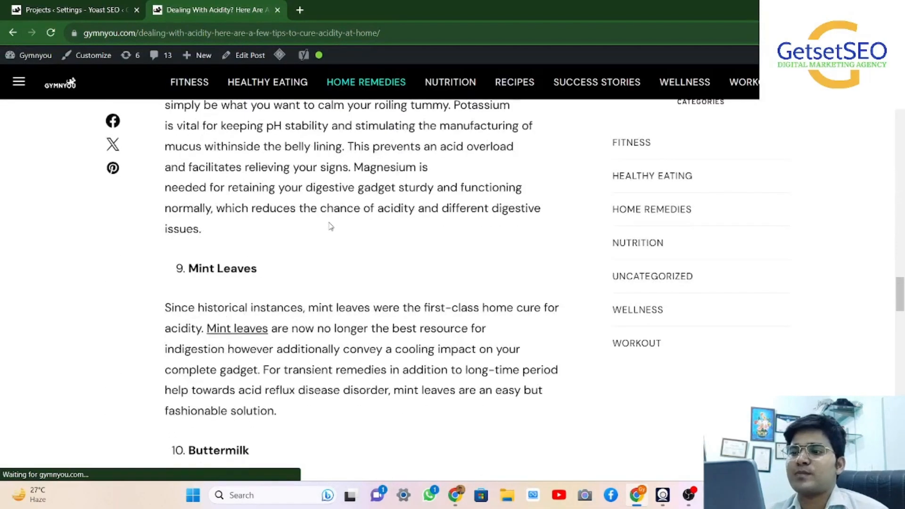
scroll(330, 222, "down", 20)
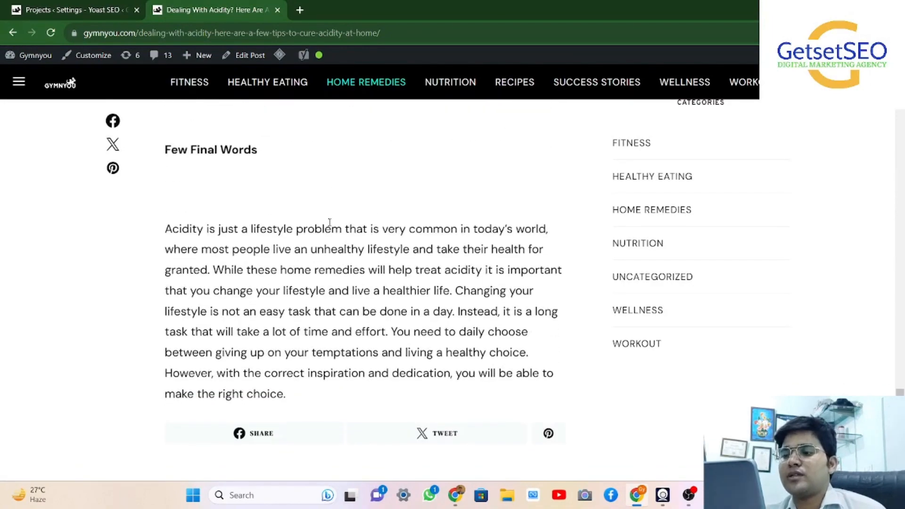
scroll(329, 226, "up", 2)
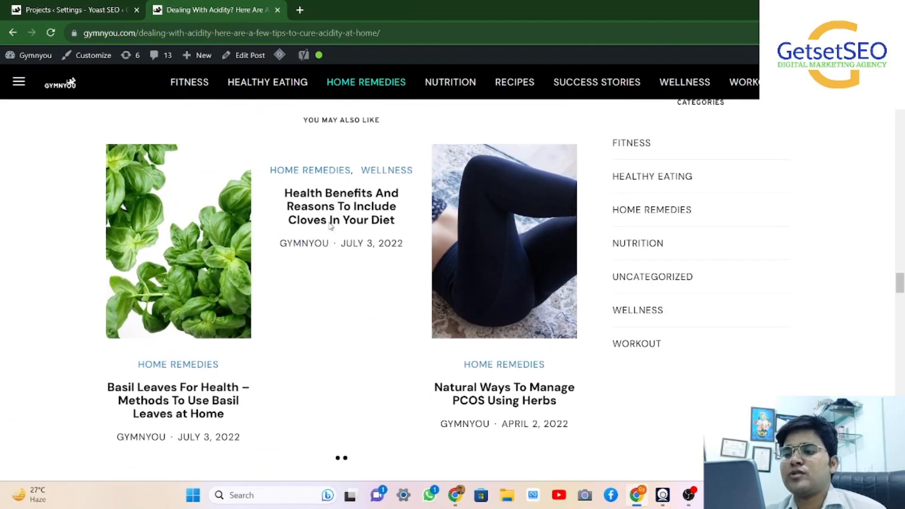
scroll(423, 159, "up", 5)
Return to the Yoast SEO settings and open the Categories settings under Categories & tags.
key("ctrl+Tab")
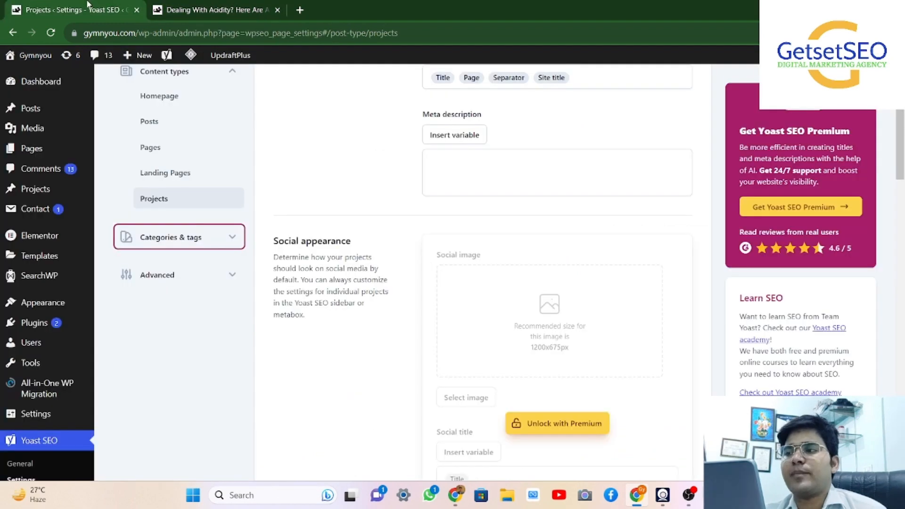
left_click(166, 247)
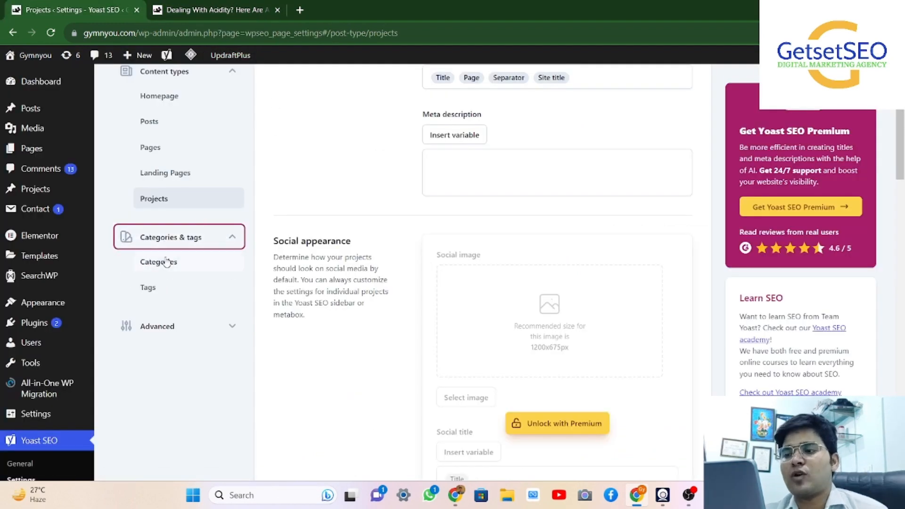
left_click(170, 267)
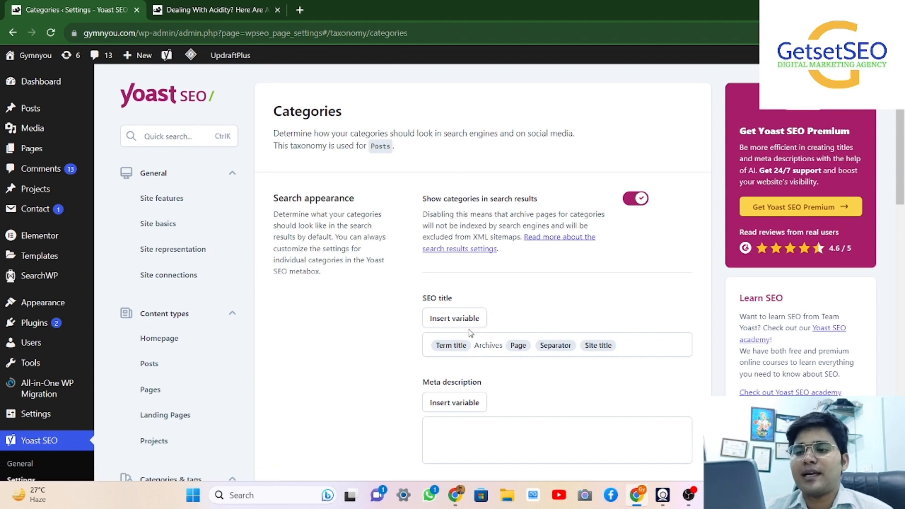
Remove the word "Archives" from the categories' SEO title template, keeping Term title, Page, Separator and Site title.
left_click(503, 347)
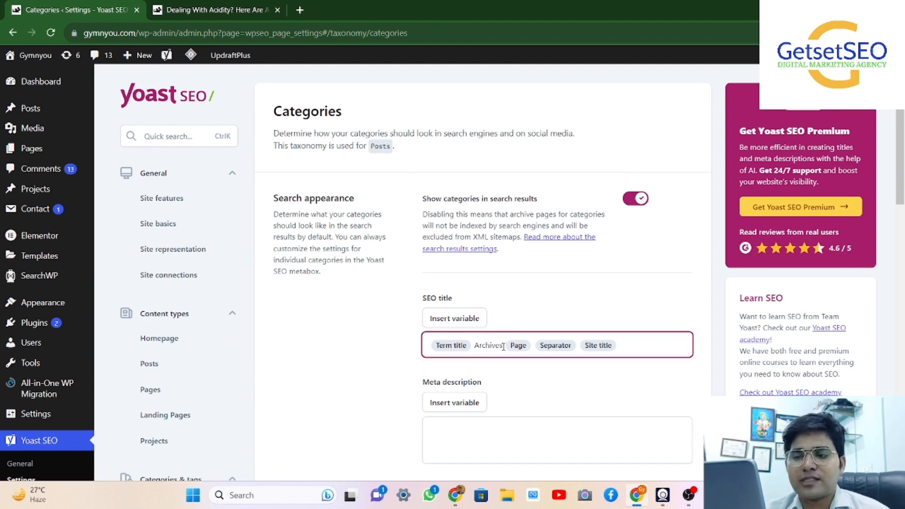
key("BackSpace")
key("BackSpace")
key("BackSpace")
key("BackSpace")
key("BackSpace")
key("BackSpace")
key("BackSpace")
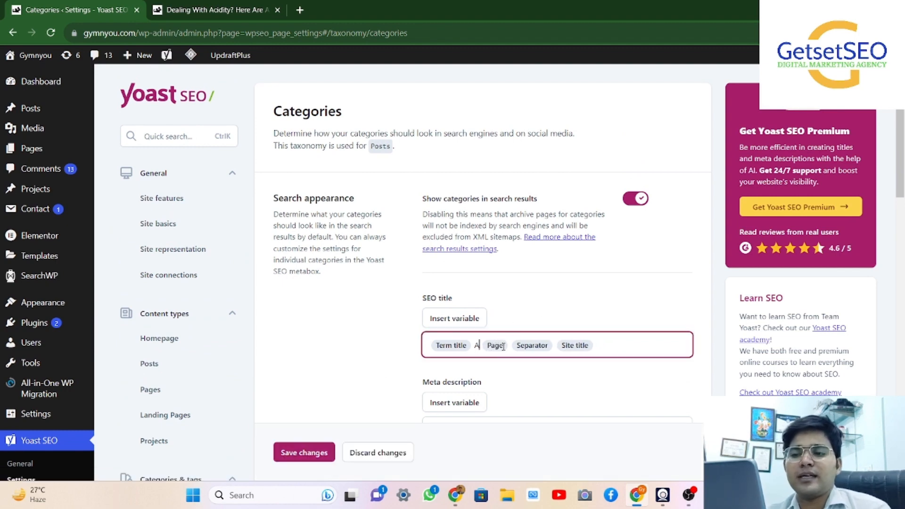
key("BackSpace")
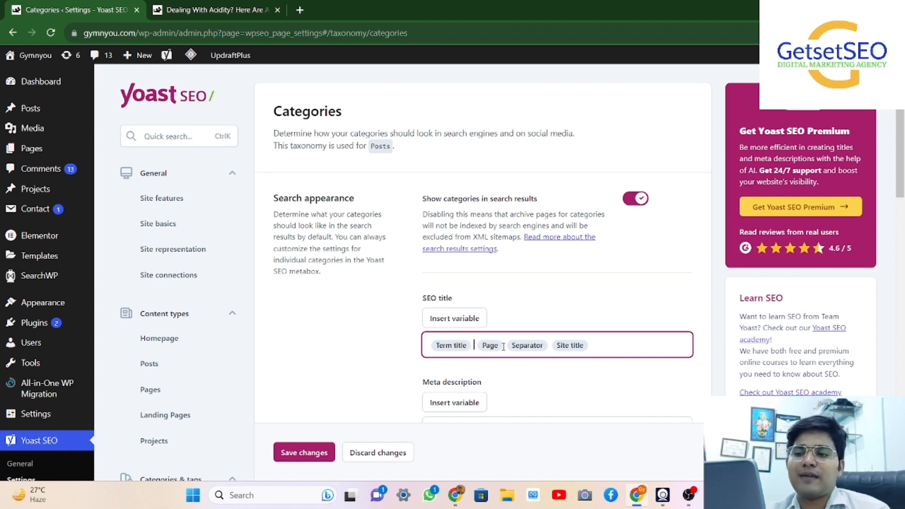
key("BackSpace")
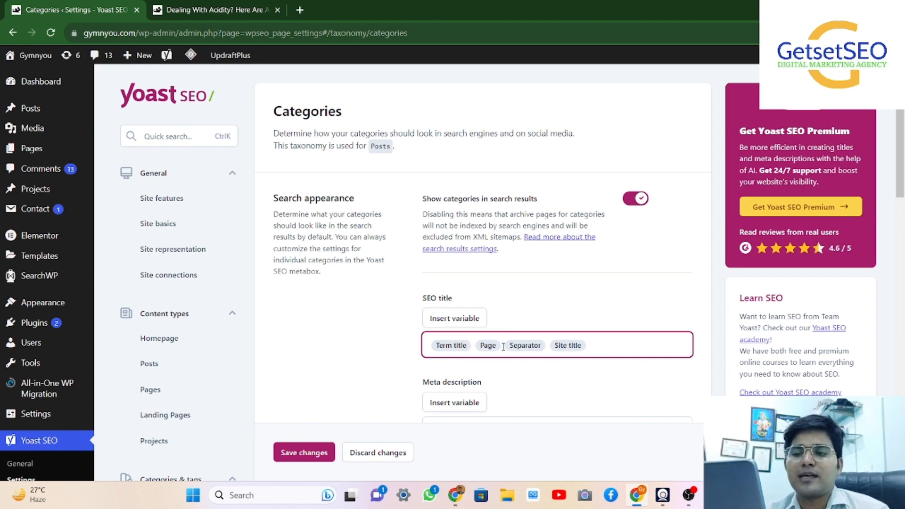
Build the categories' meta description from the variables Term title, Term hierarchy, Separator and Site title.
scroll(507, 377, "down", 3)
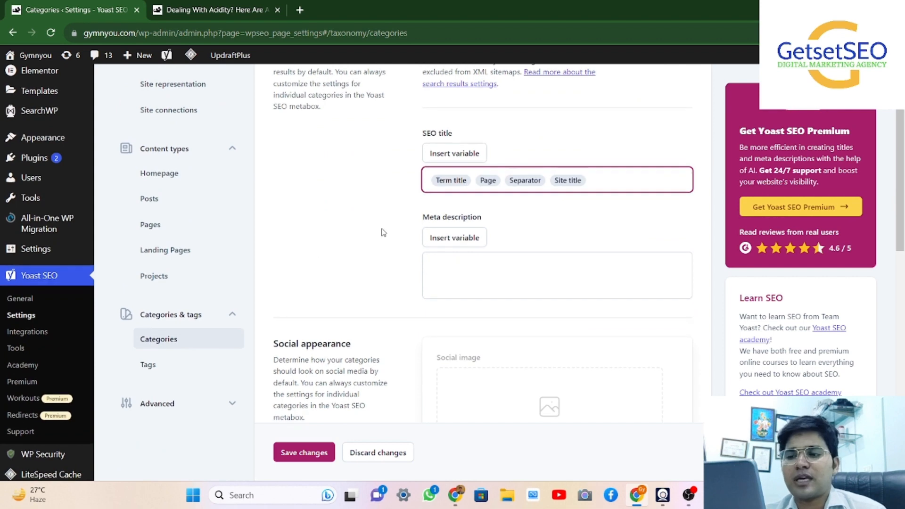
left_click(448, 241)
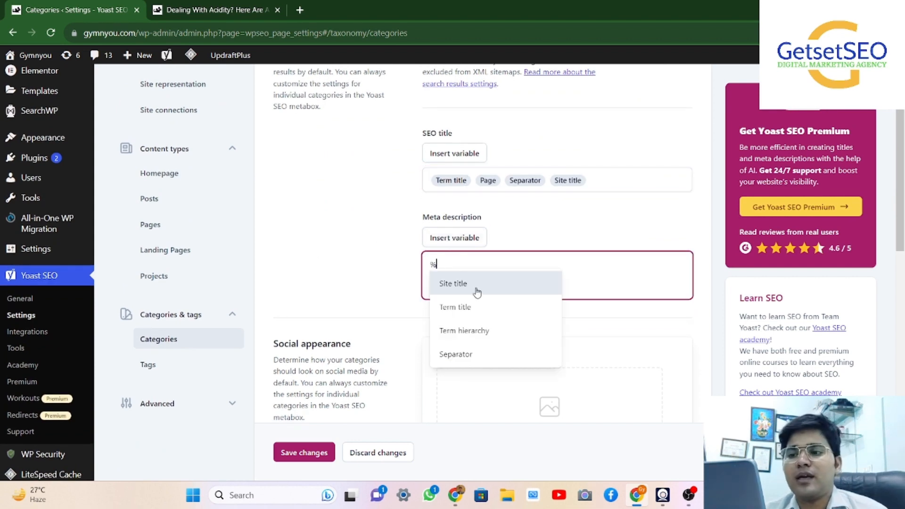
scroll(485, 304, "down", 1)
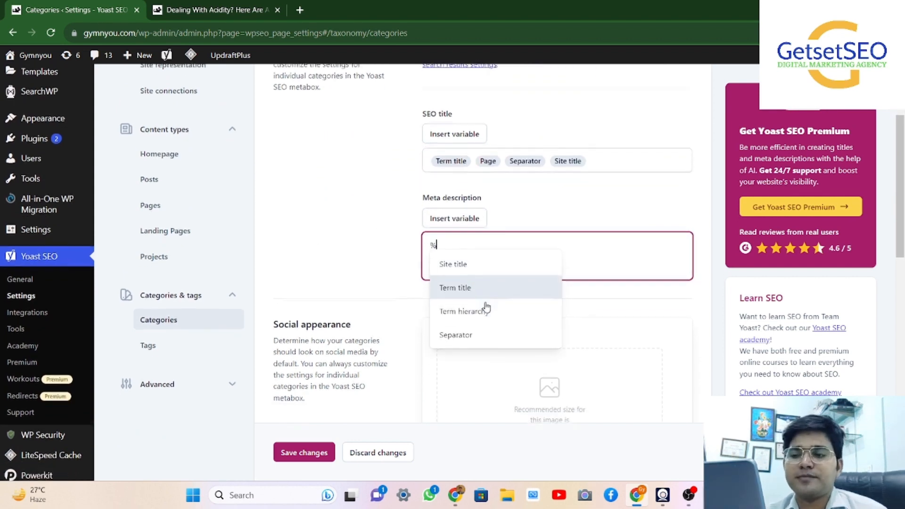
scroll(479, 283, "up", 1)
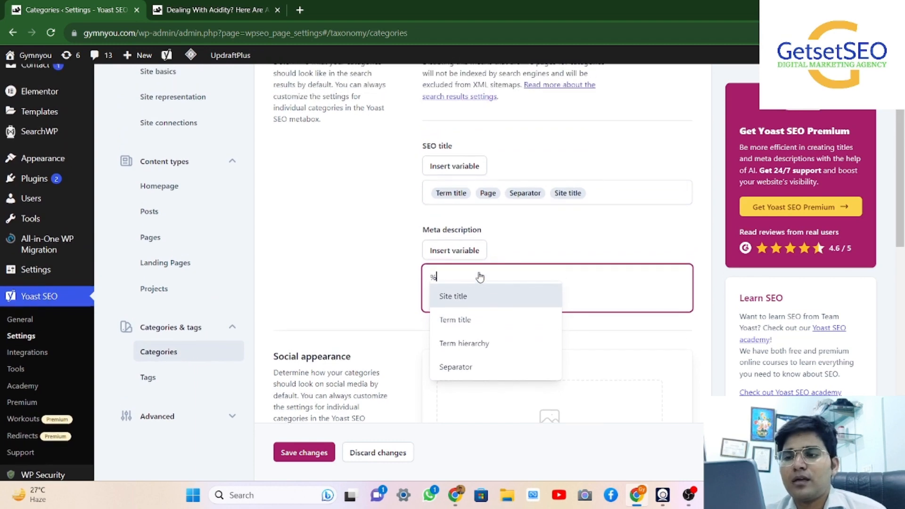
left_click(481, 325)
left_click(460, 255)
left_click(517, 345)
left_click(457, 249)
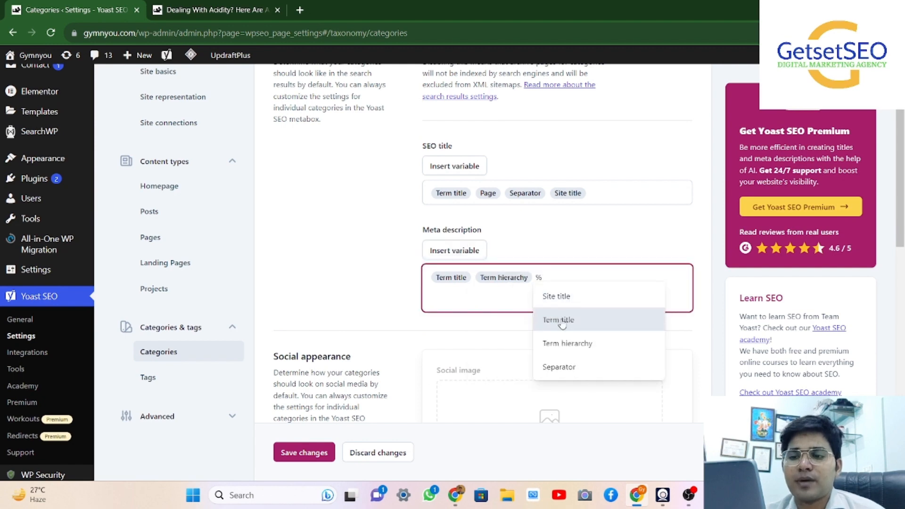
left_click(578, 367)
left_click(454, 250)
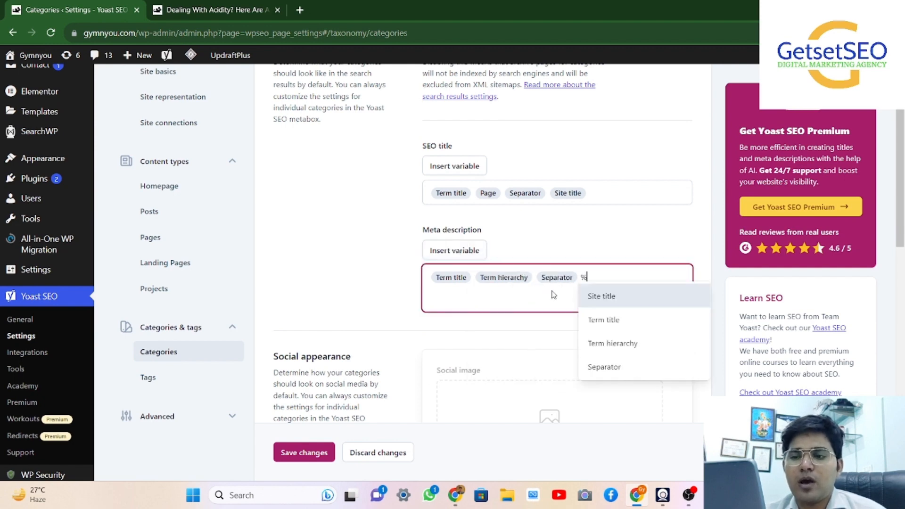
left_click(612, 297)
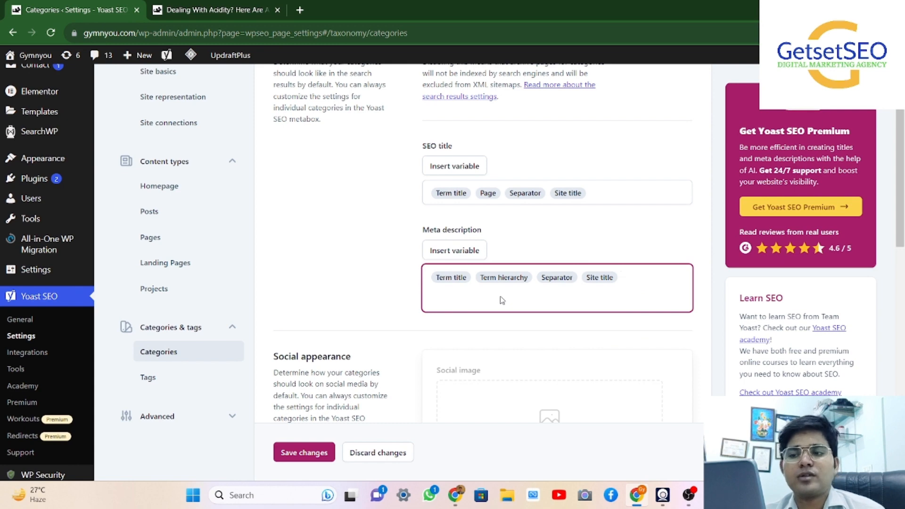
scroll(359, 299, "down", 4)
scroll(356, 300, "down", 6)
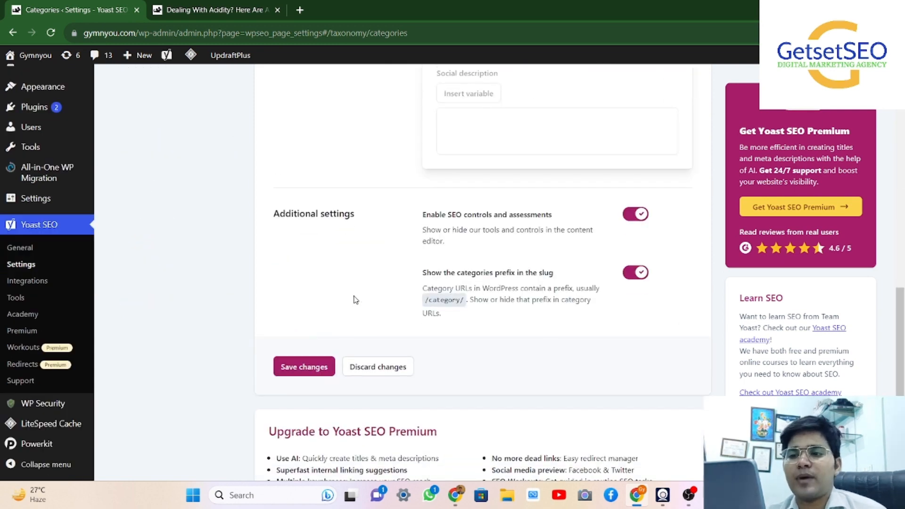
Check the Categories templates and additional settings, and save the changes.
scroll(356, 300, "up", 7)
scroll(356, 300, "up", 3)
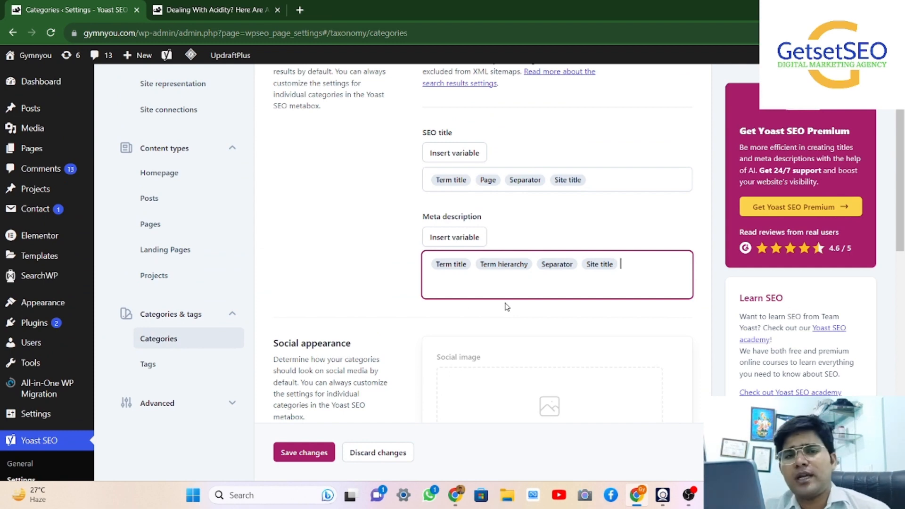
scroll(506, 307, "down", 5)
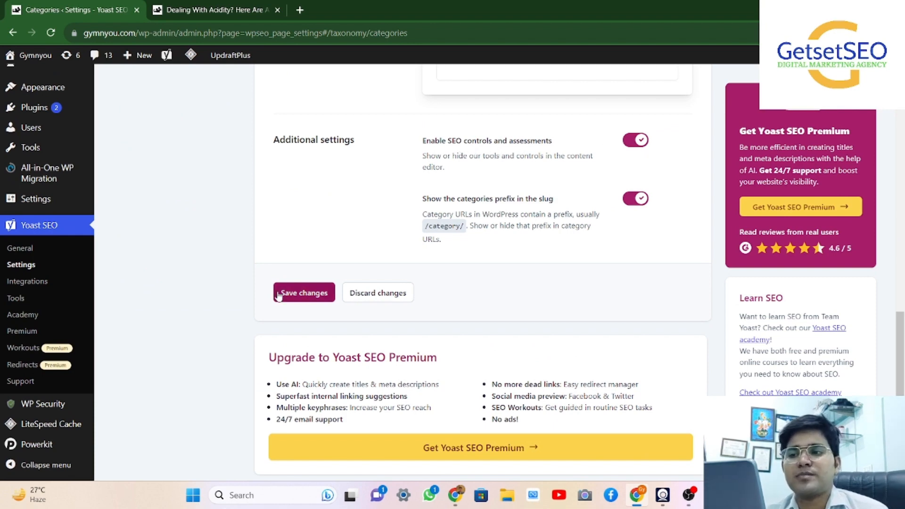
left_click(294, 292)
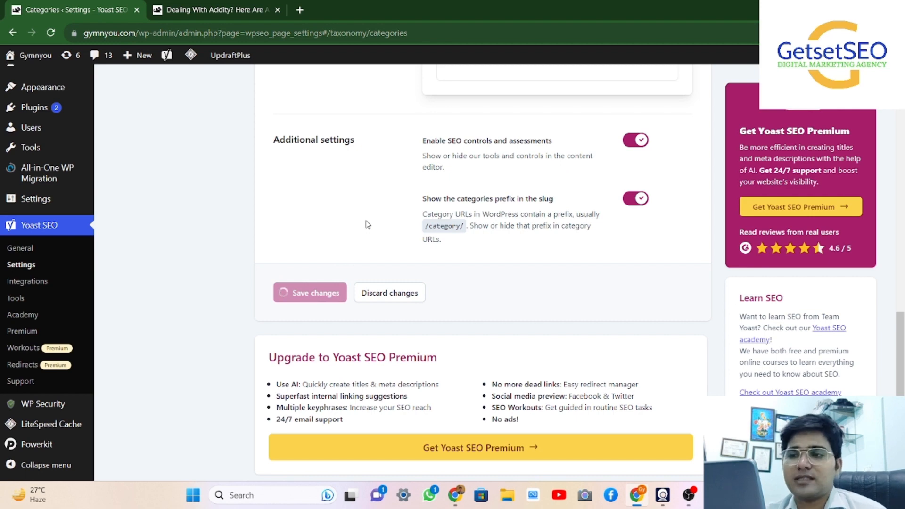
Open the Tags settings under Categories & tags and go to the SEO title template.
scroll(367, 224, "up", 10)
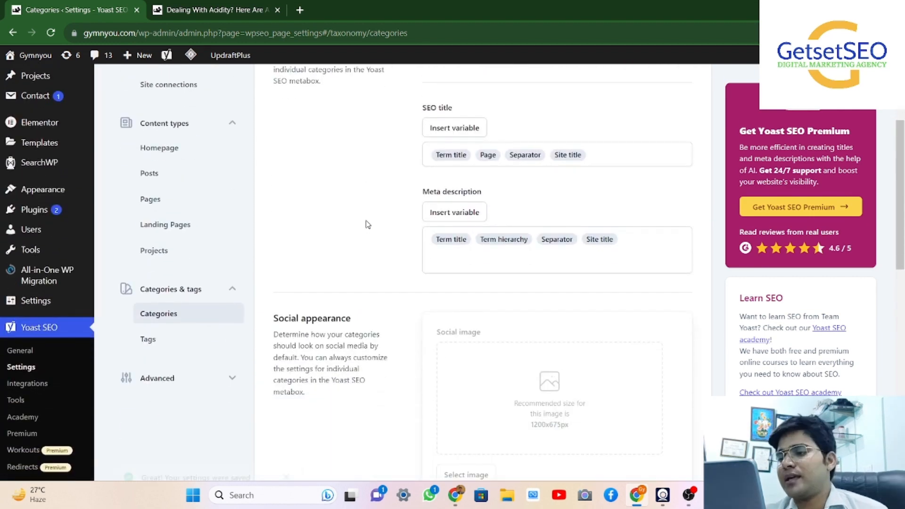
left_click(159, 339)
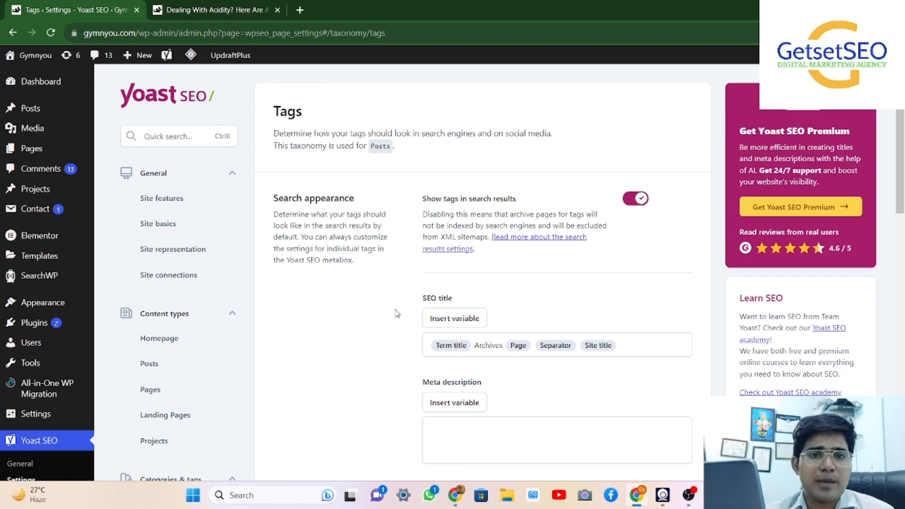
scroll(397, 313, "down", 2)
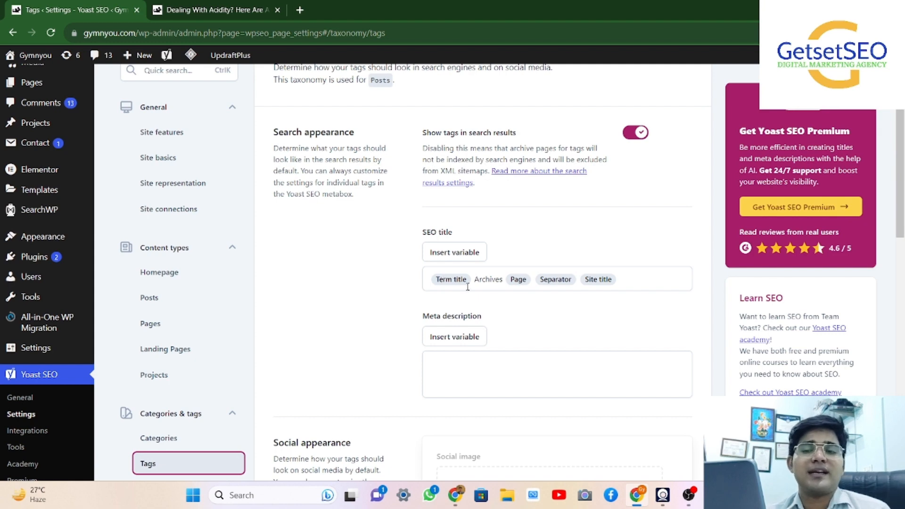
Remove the word "Archives" from the tags' SEO title template, keeping Term title, Page, Separator and Site title, and save the changes.
left_click(502, 280)
key("BackSpace")
key("BackSpace")
key("BackSpace")
key("BackSpace")
key("BackSpace")
key("BackSpace")
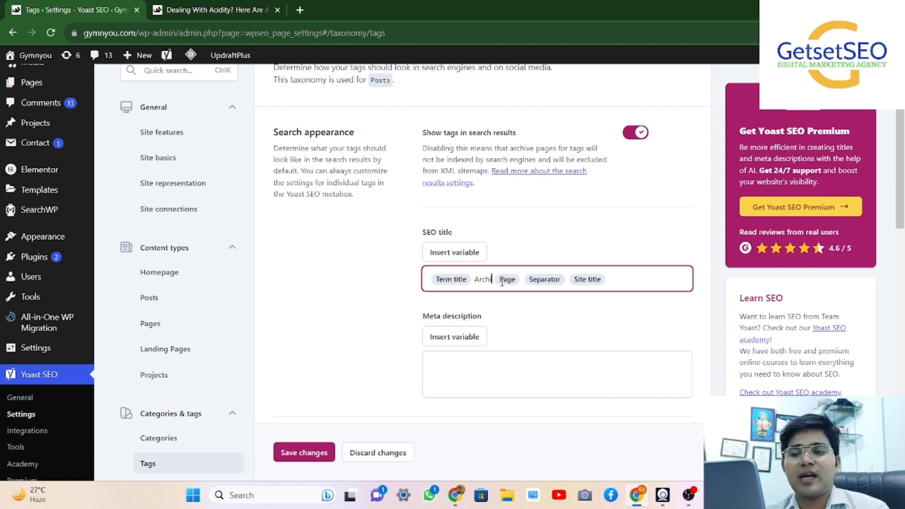
key("BackSpace")
key("BackSpace")
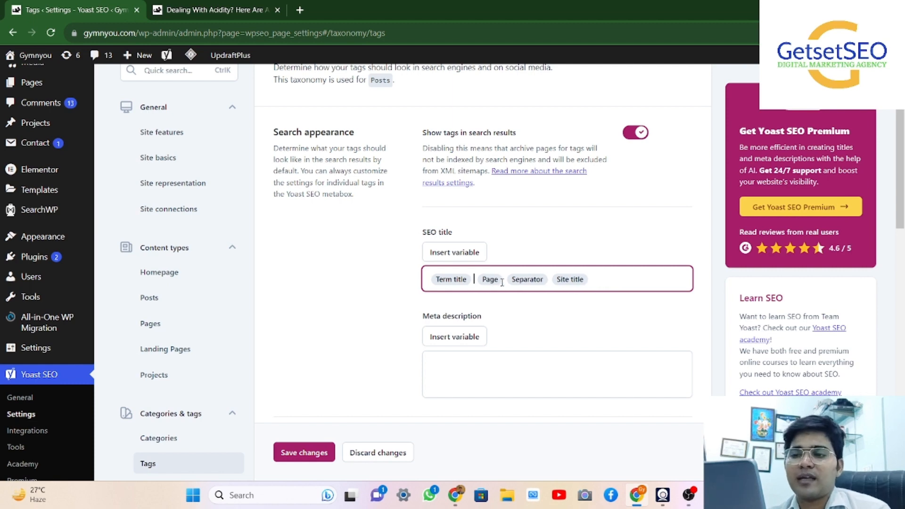
key("BackSpace")
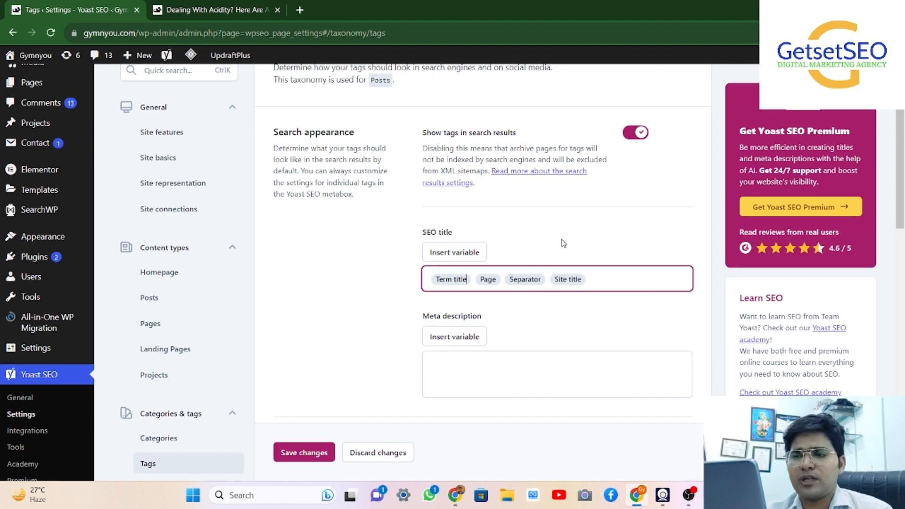
scroll(580, 278, "down", 10)
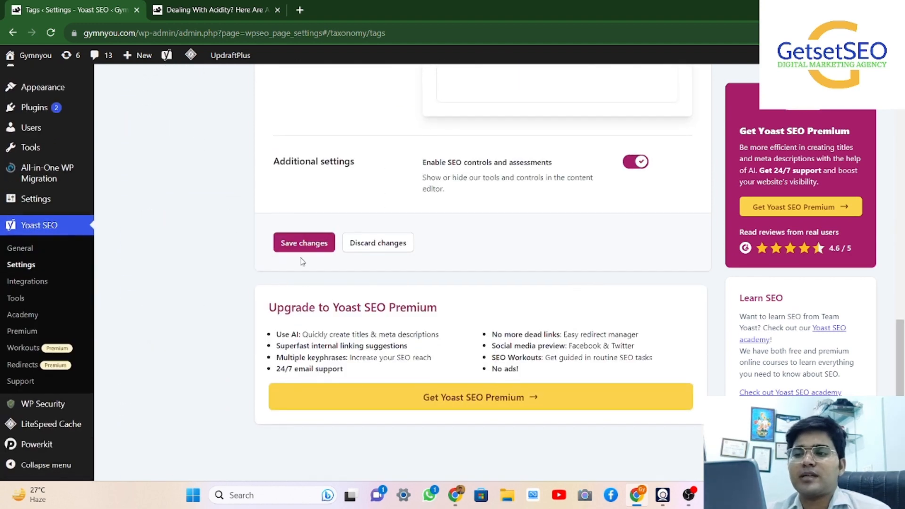
left_click(303, 244)
scroll(395, 216, "down", 1)
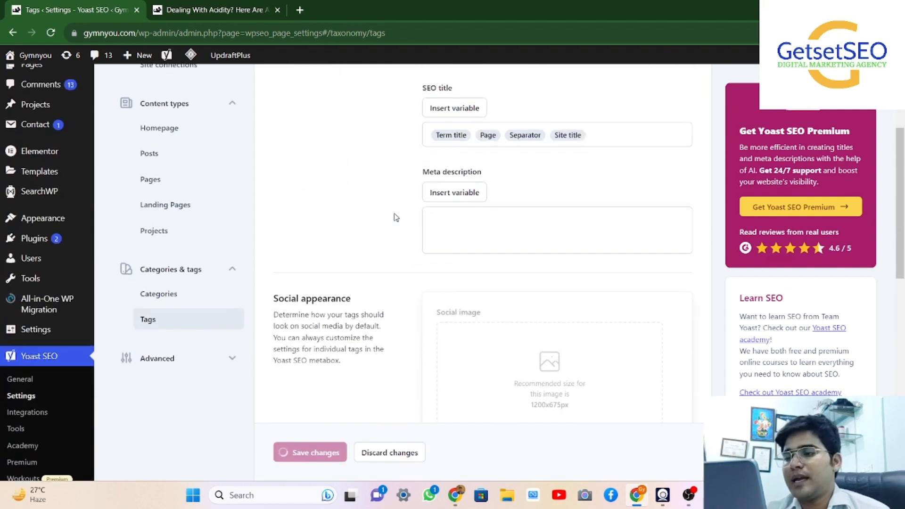
Expand the Advanced group of Yoast SEO settings and open Crawl optimization.
left_click(172, 361)
scroll(228, 343, "down", 3)
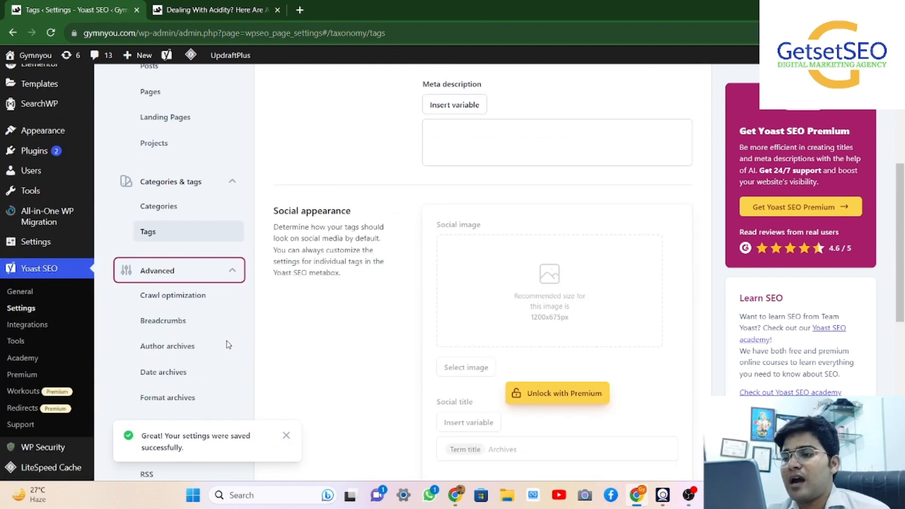
scroll(187, 307, "down", 3)
scroll(186, 309, "up", 3)
left_click(174, 231)
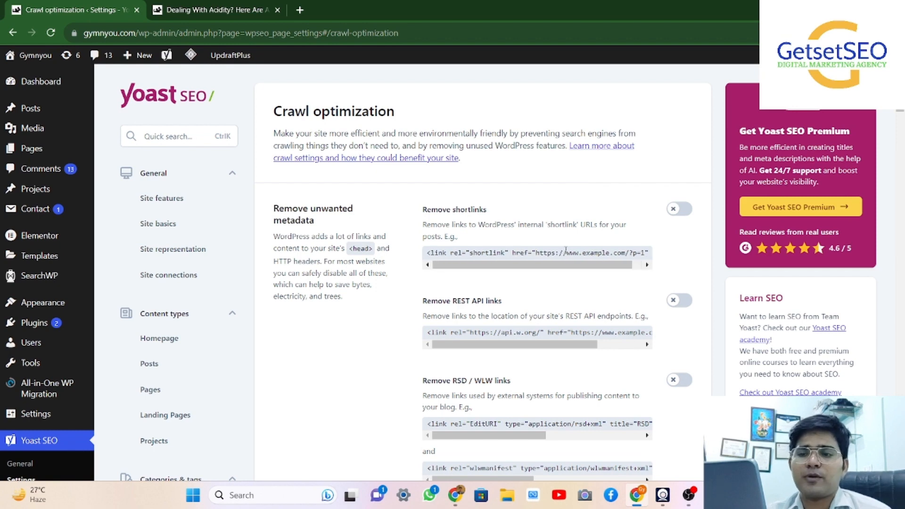
Look through the Crawl optimization options, from unwanted metadata and content formats to unused resources, bots, internal search and URL cleanup.
scroll(556, 309, "down", 2)
scroll(519, 227, "down", 3)
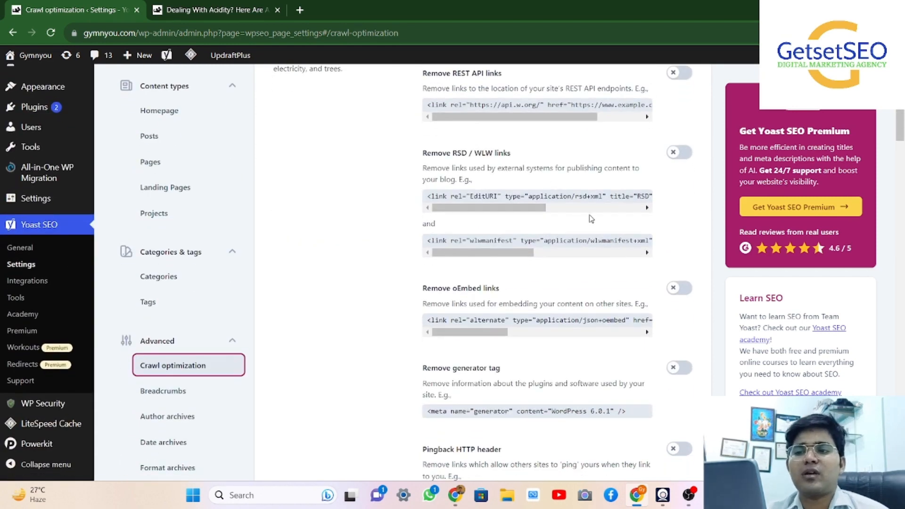
scroll(566, 283, "down", 3)
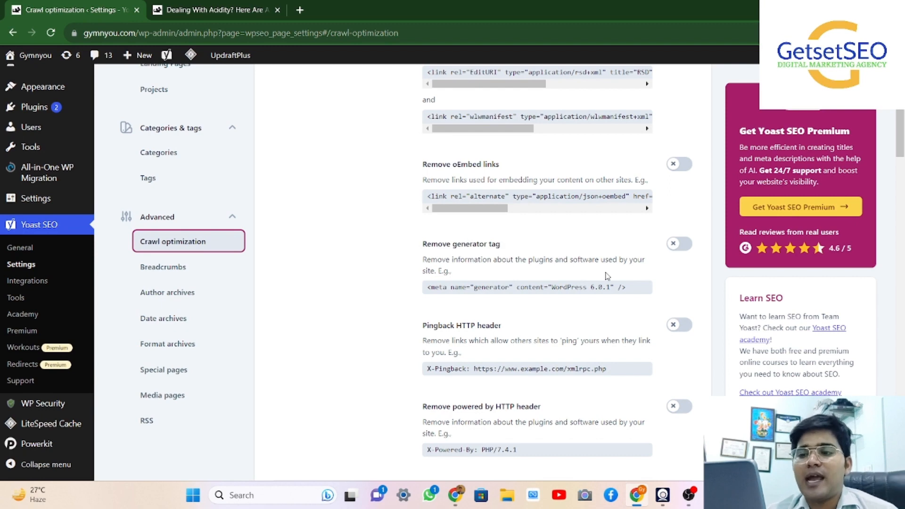
scroll(607, 276, "down", 2)
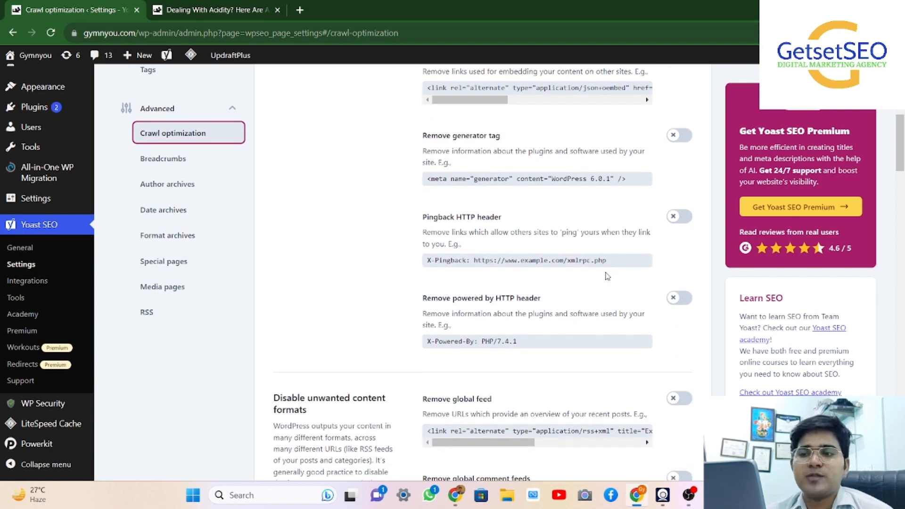
scroll(607, 276, "down", 3)
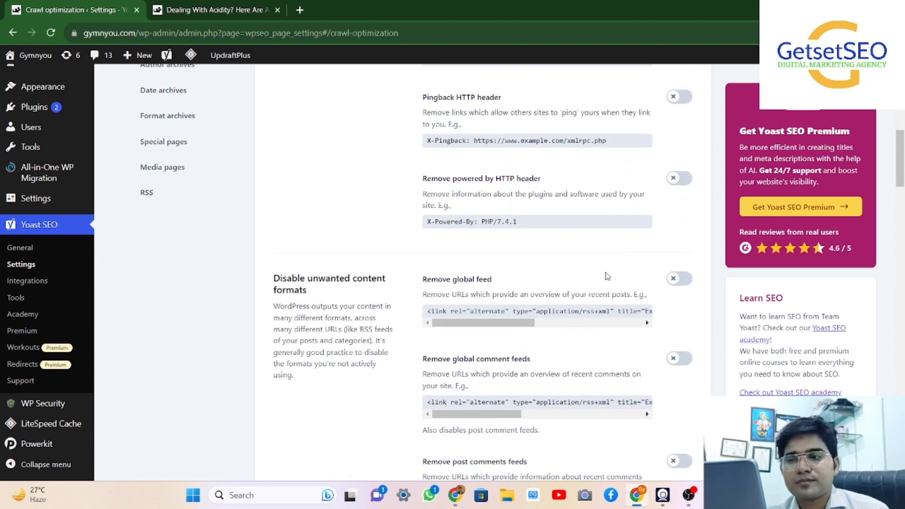
scroll(607, 275, "down", 1)
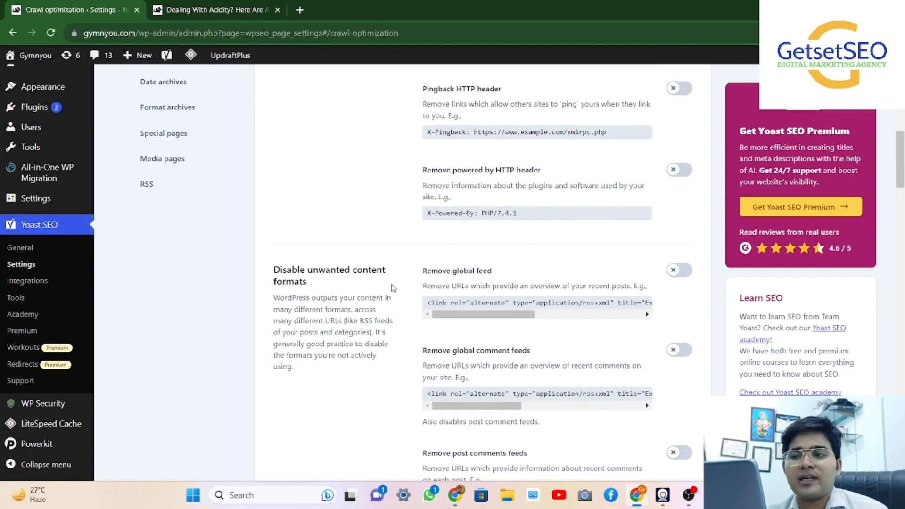
scroll(652, 351, "down", 18)
scroll(652, 351, "down", 5)
scroll(652, 350, "up", 7)
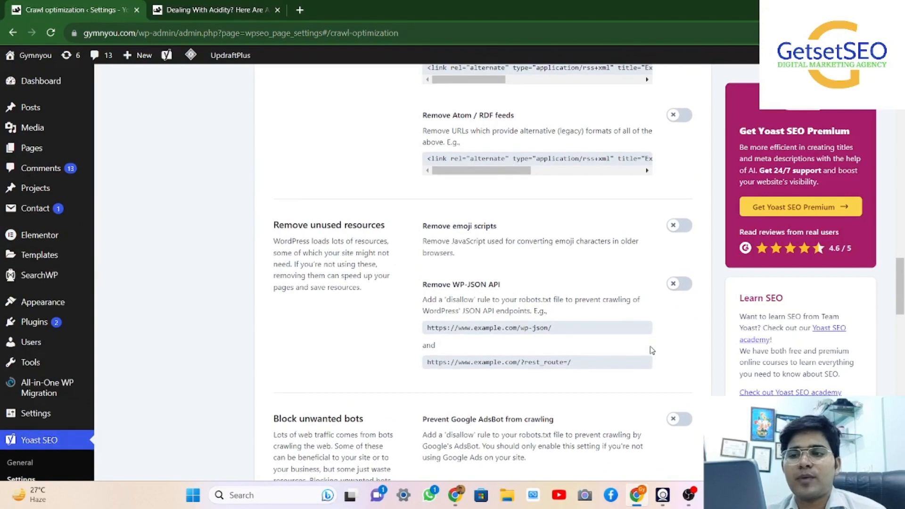
scroll(465, 297, "down", 1)
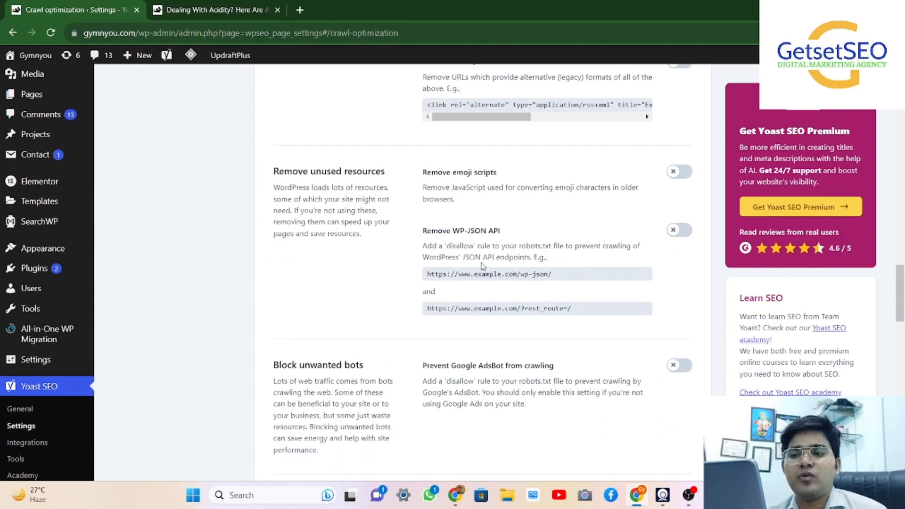
scroll(509, 241, "down", 6)
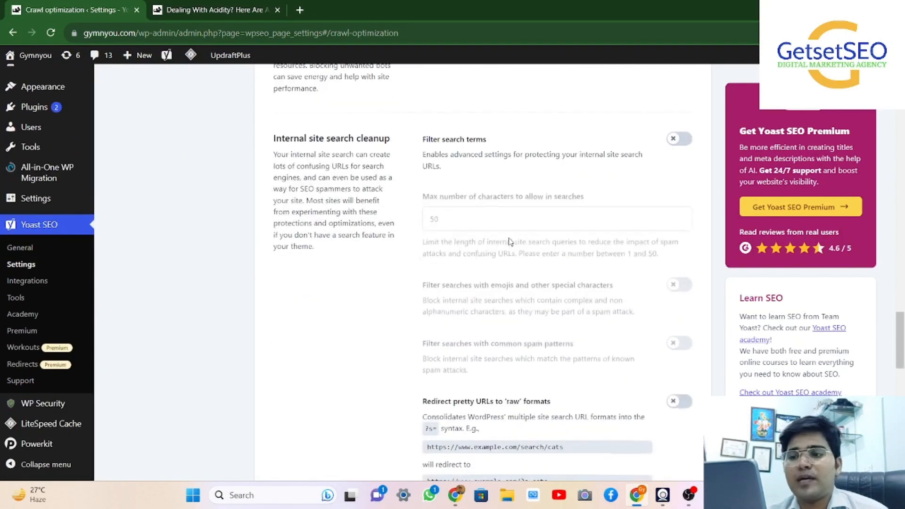
scroll(525, 153, "down", 7)
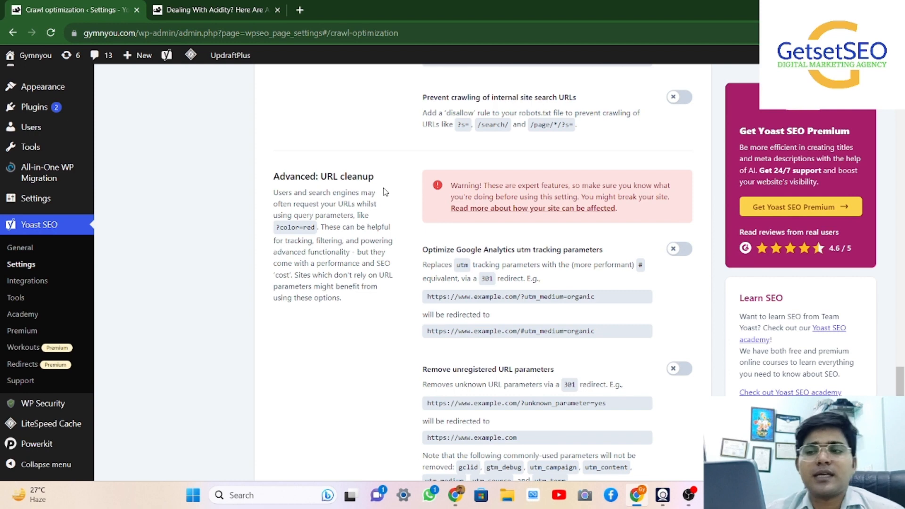
Switch Optimize Google Analytics utm tracking parameters on and back off under Advanced: URL cleanup.
left_click(679, 250)
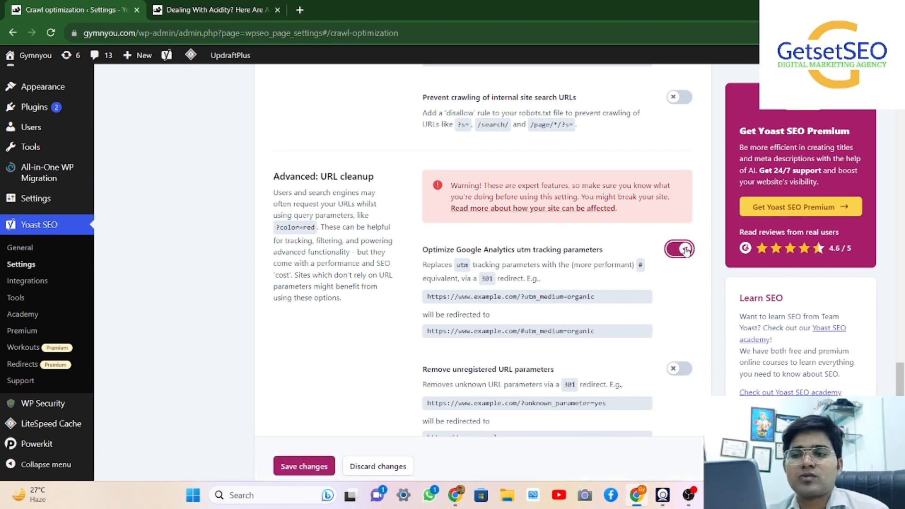
scroll(557, 258, "down", 1)
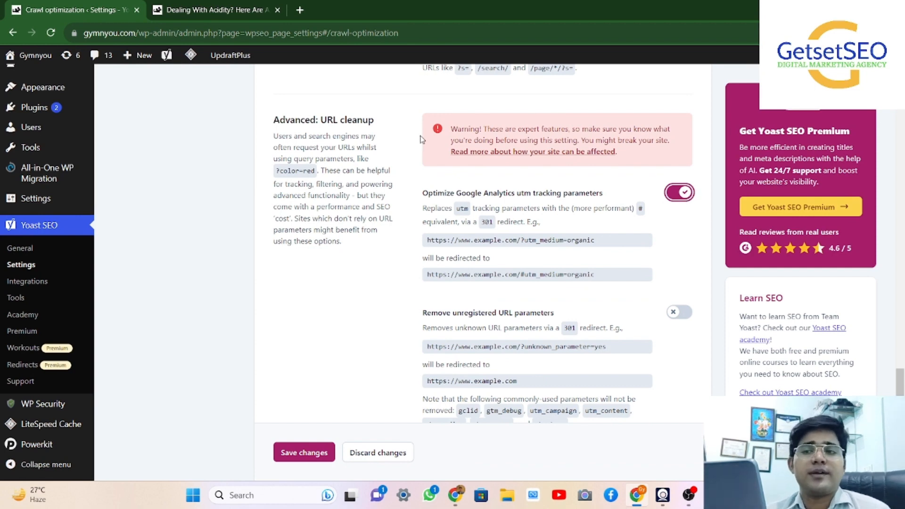
left_click(680, 194)
Examine the Remove unregistered URL parameters option, its list of commonly used parameters and the additional parameters field.
scroll(518, 239, "down", 6)
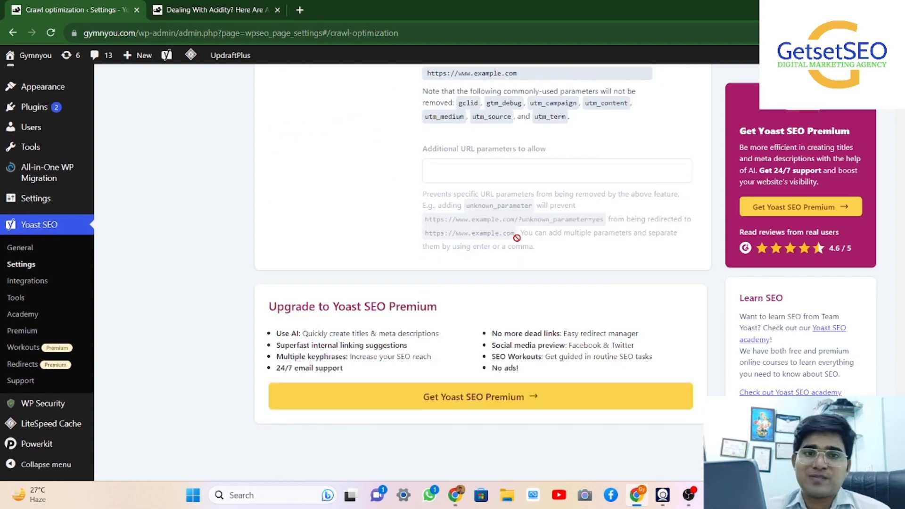
scroll(517, 238, "up", 6)
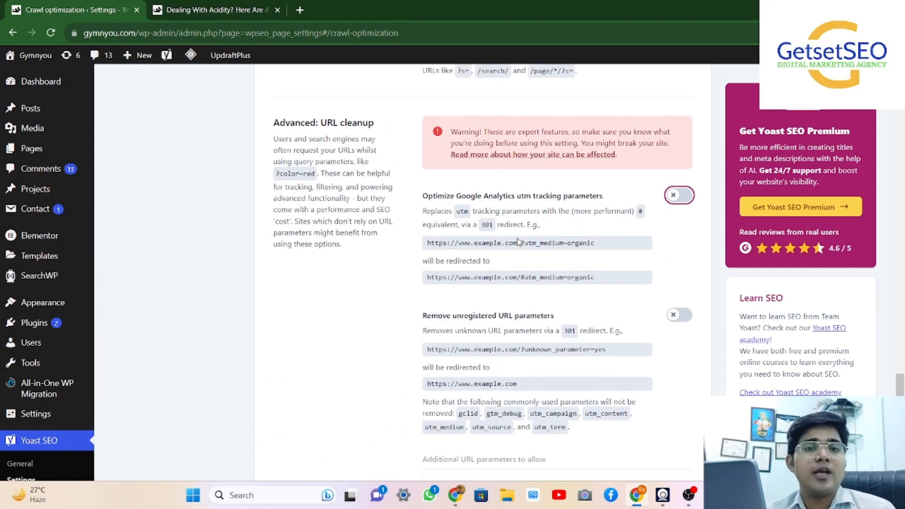
scroll(519, 242, "down", 4)
scroll(519, 242, "up", 1)
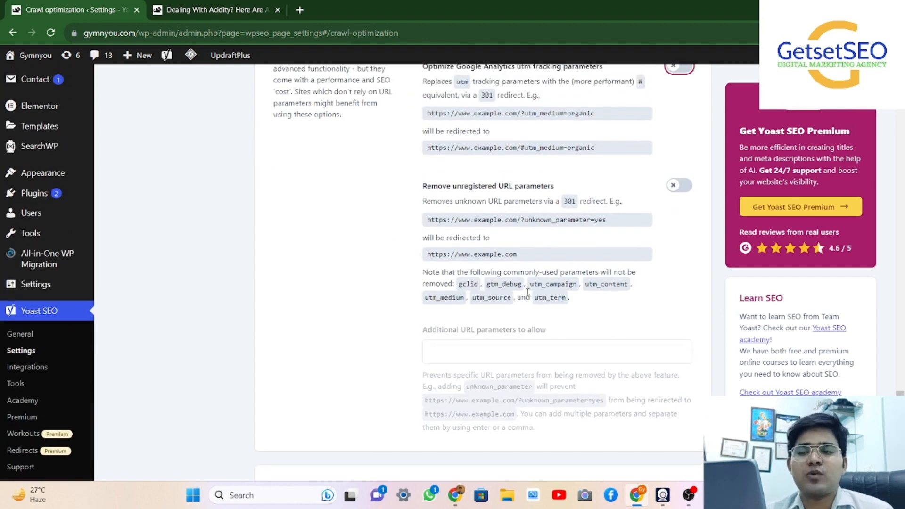
left_click_drag(582, 302, 454, 284)
left_click(575, 293)
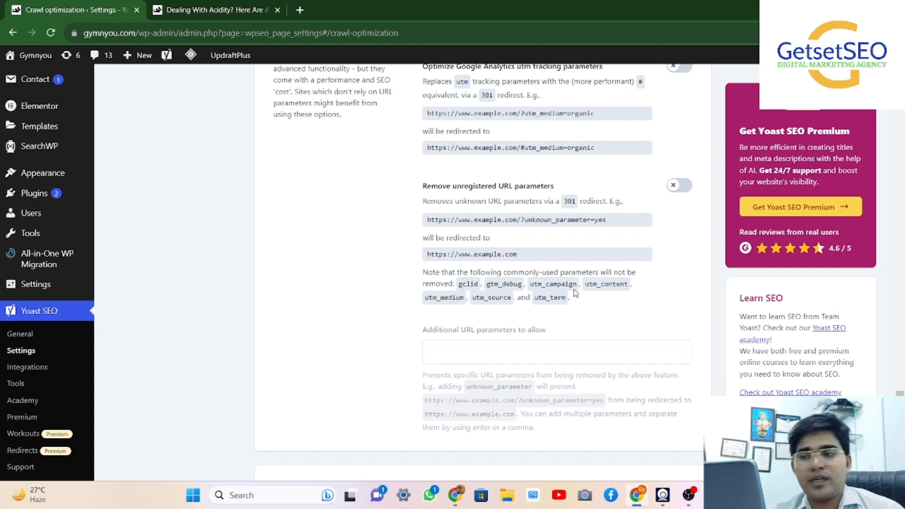
Open the Breadcrumbs settings and review the breadcrumb appearance fields, including the archive and search page prefixes and the 404 page text.
scroll(575, 294, "up", 20)
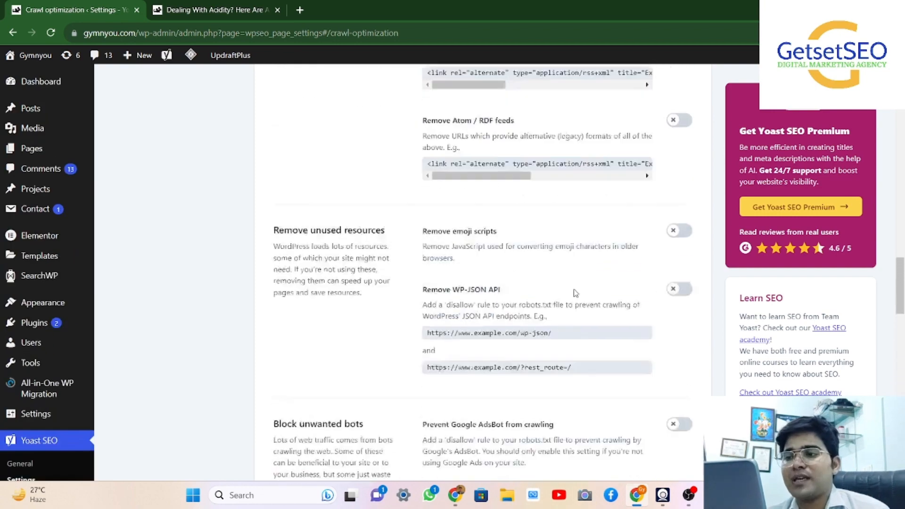
scroll(575, 289, "up", 6)
scroll(575, 291, "down", 10)
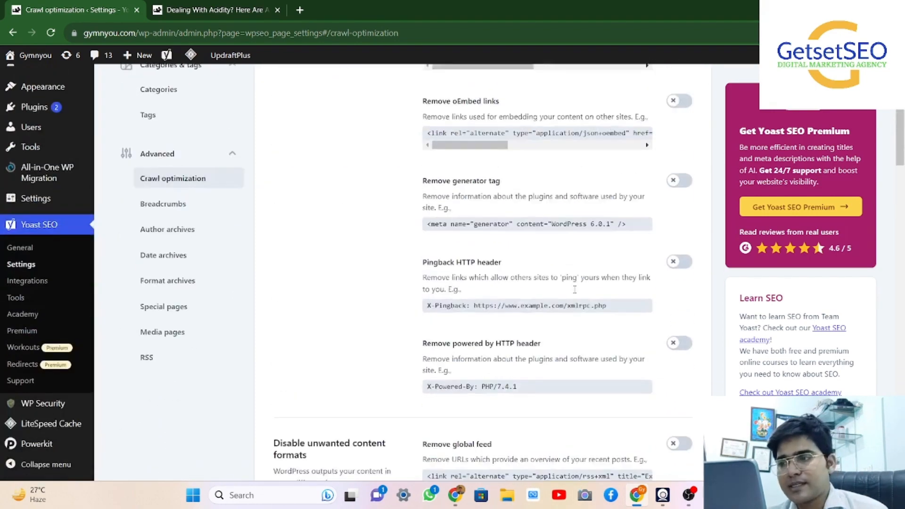
left_click(219, 150)
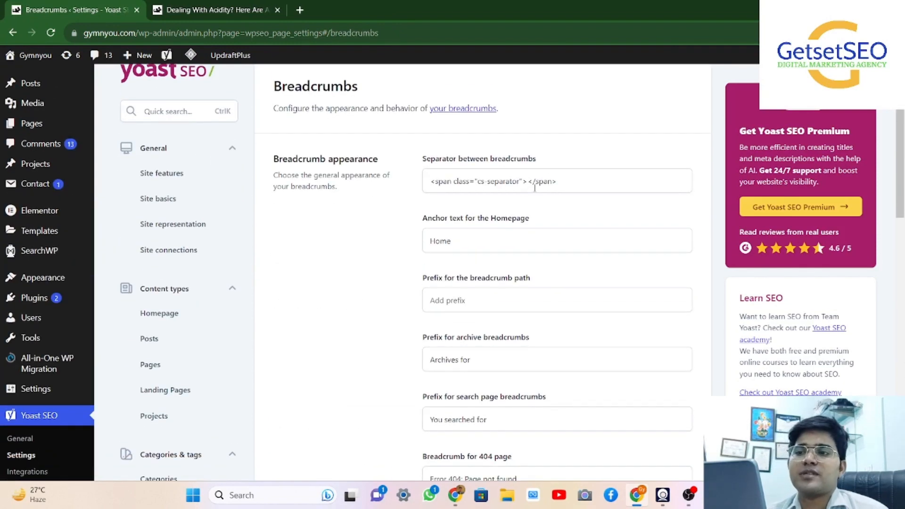
scroll(514, 215, "down", 3)
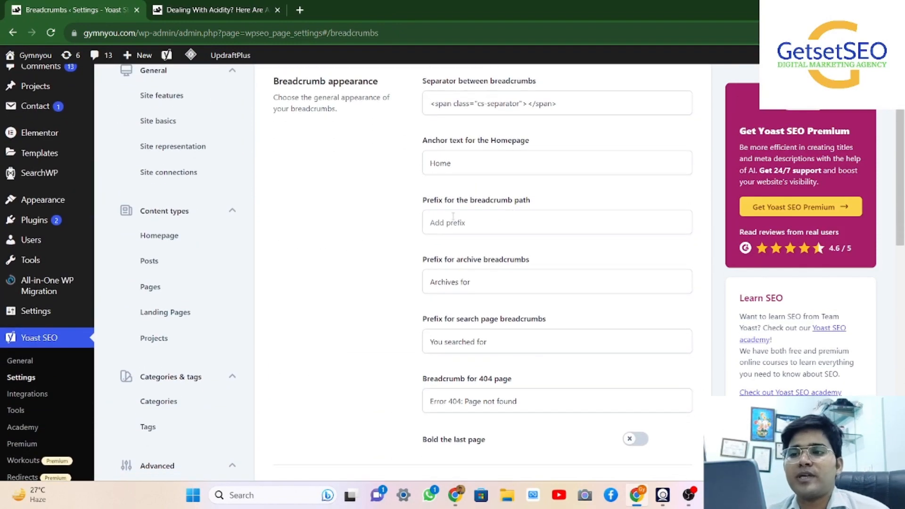
scroll(503, 225, "down", 3)
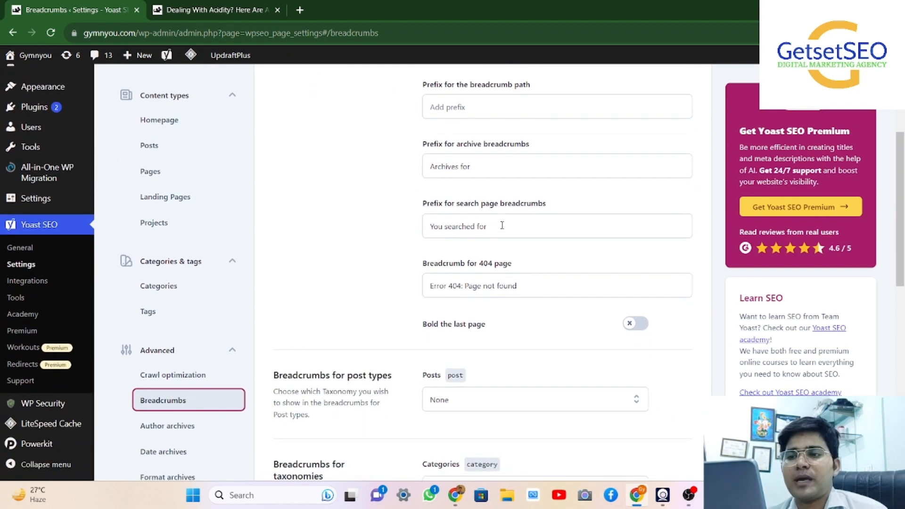
left_click(452, 166)
left_click(438, 226)
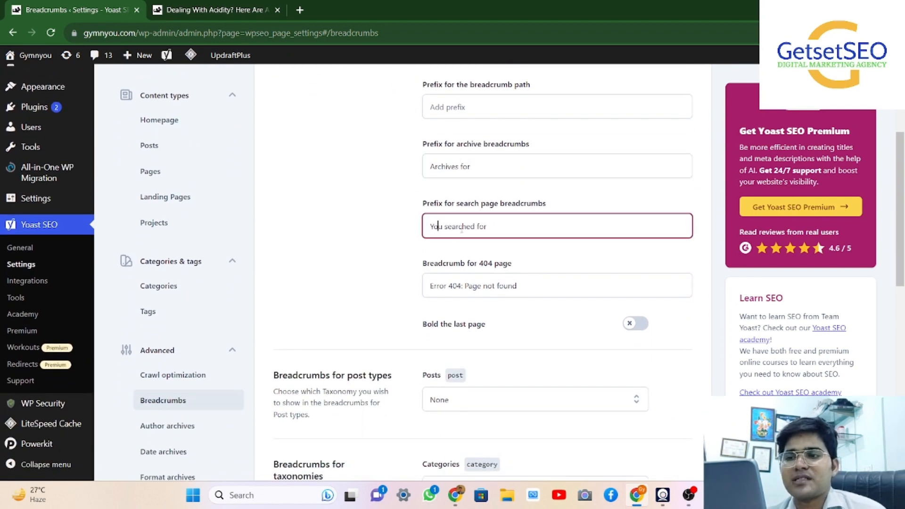
left_click(483, 284)
scroll(483, 283, "down", 2)
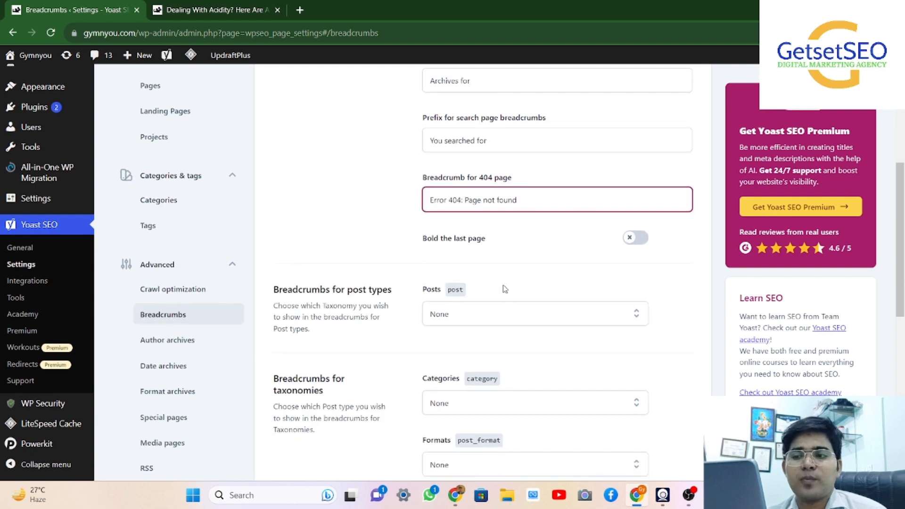
Set the taxonomy shown in the breadcrumbs for Posts to Tags, after trying Categories.
scroll(566, 257, "down", 1)
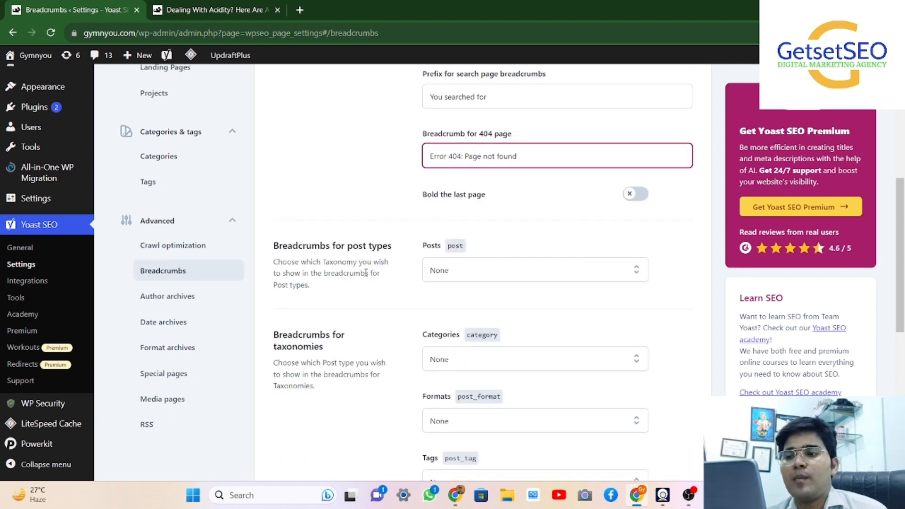
left_click(481, 271)
scroll(488, 316, "down", 1)
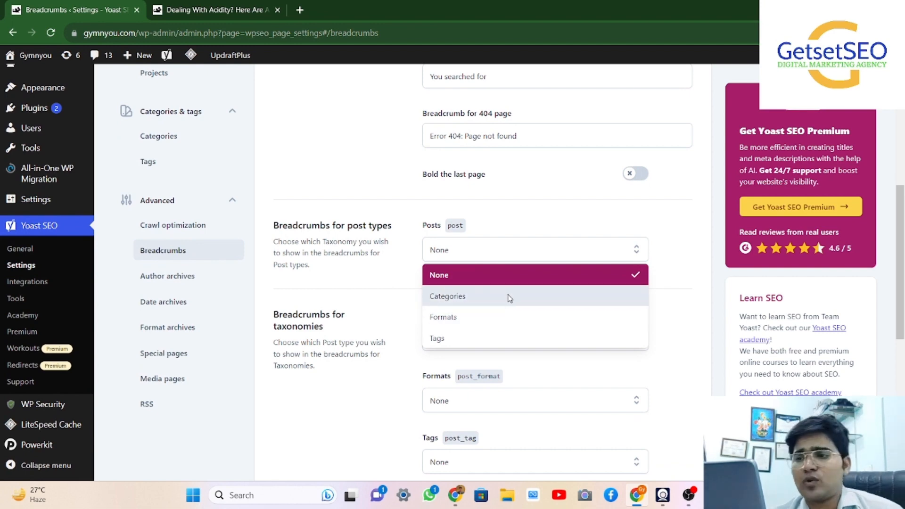
left_click(483, 295)
left_click(582, 259)
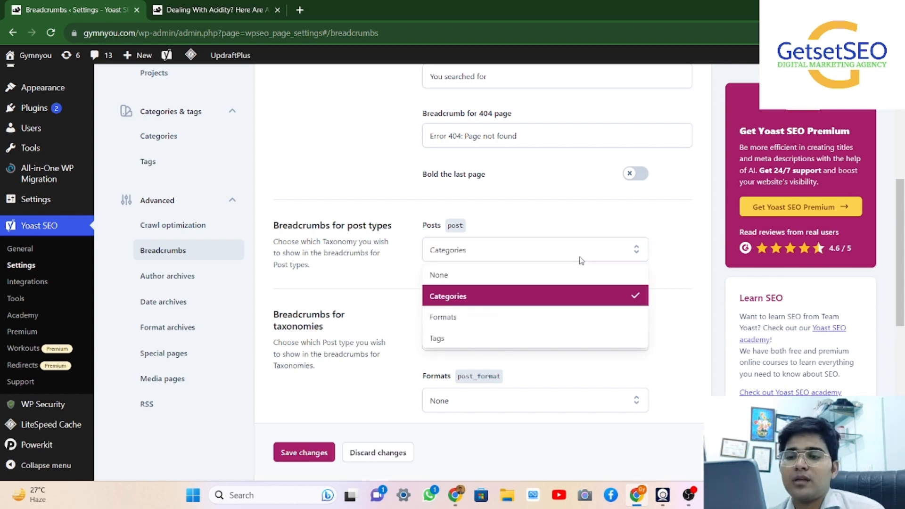
left_click(466, 341)
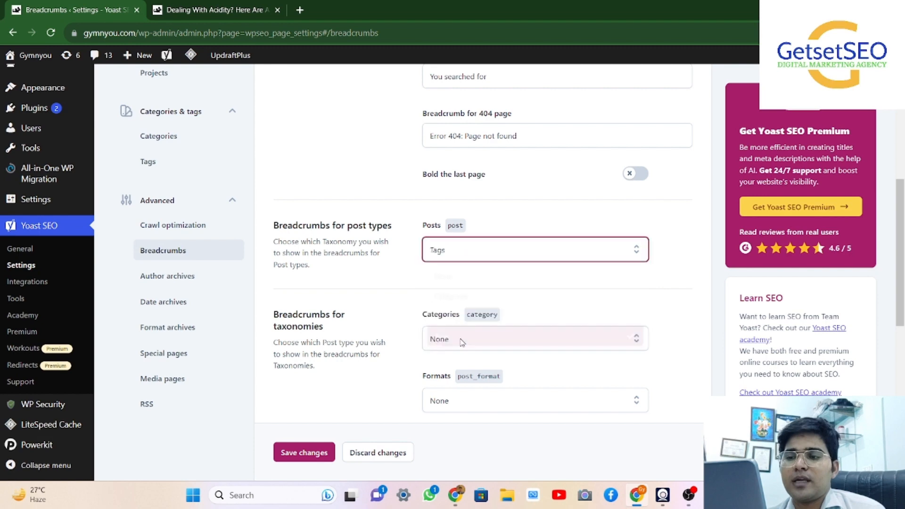
Try Projects as the breadcrumb post type for Categories, check the Formats options, and set Categories back to None.
scroll(483, 264, "down", 1)
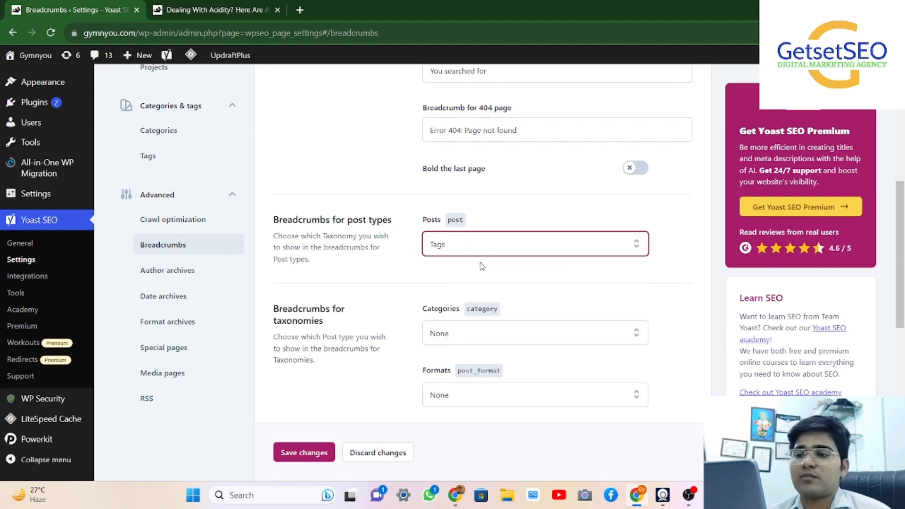
left_click(526, 302)
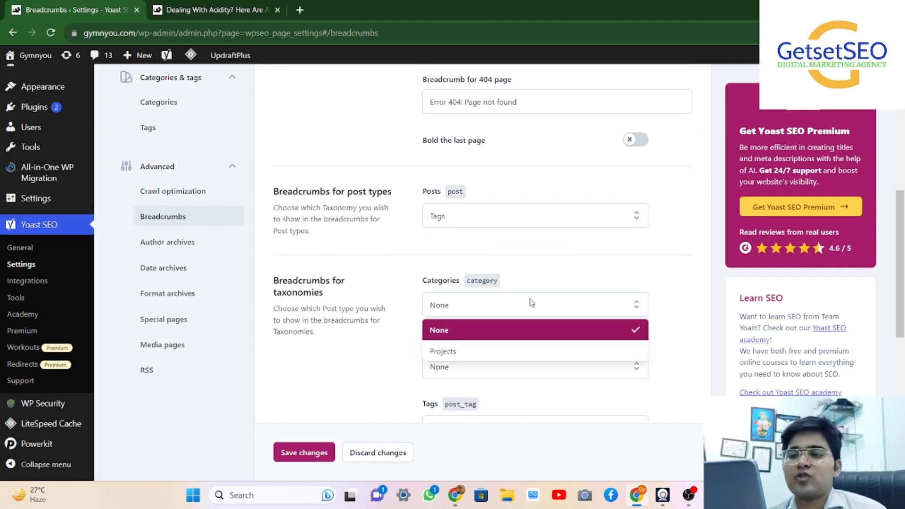
left_click(482, 348)
left_click(513, 366)
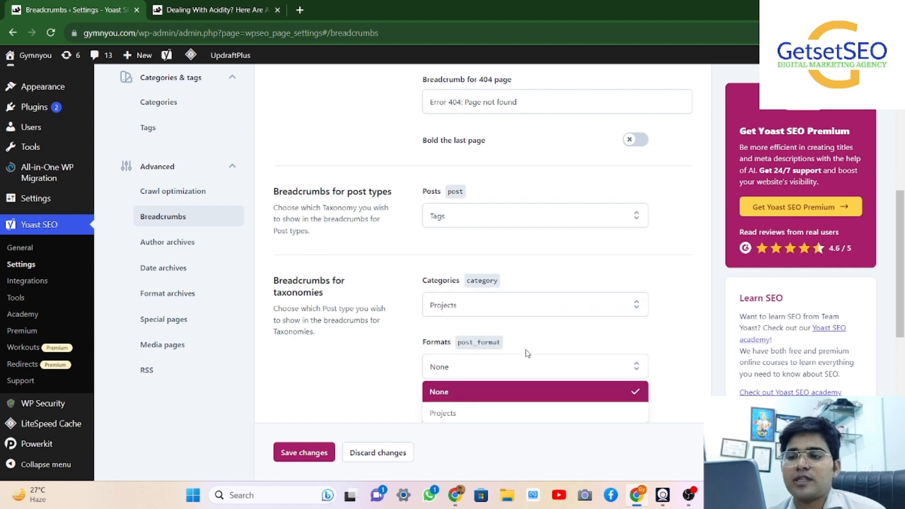
scroll(568, 319, "down", 3)
left_click(372, 310)
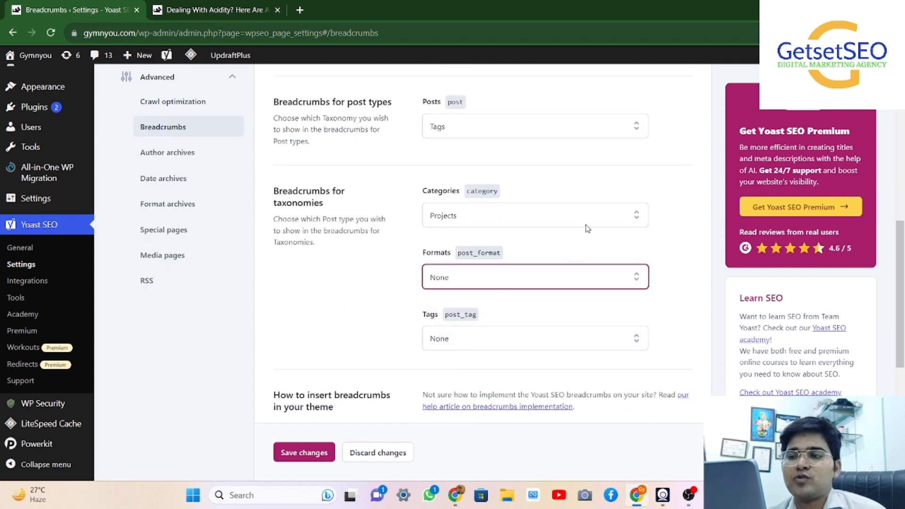
left_click(309, 339)
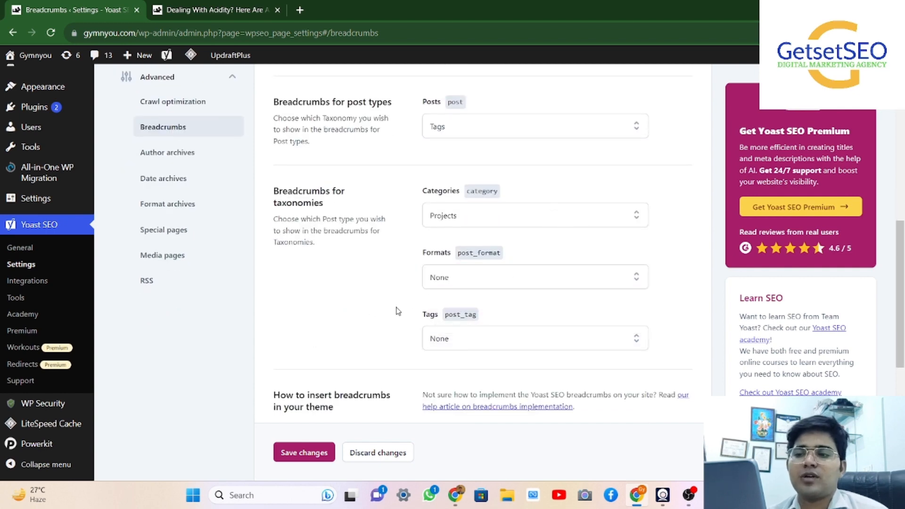
left_click(501, 219)
left_click(486, 242)
left_click(363, 285)
Check the breadcrumb options for the Tags taxonomy, keep None, and save the Breadcrumbs settings.
scroll(364, 285, "down", 3)
left_click(509, 215)
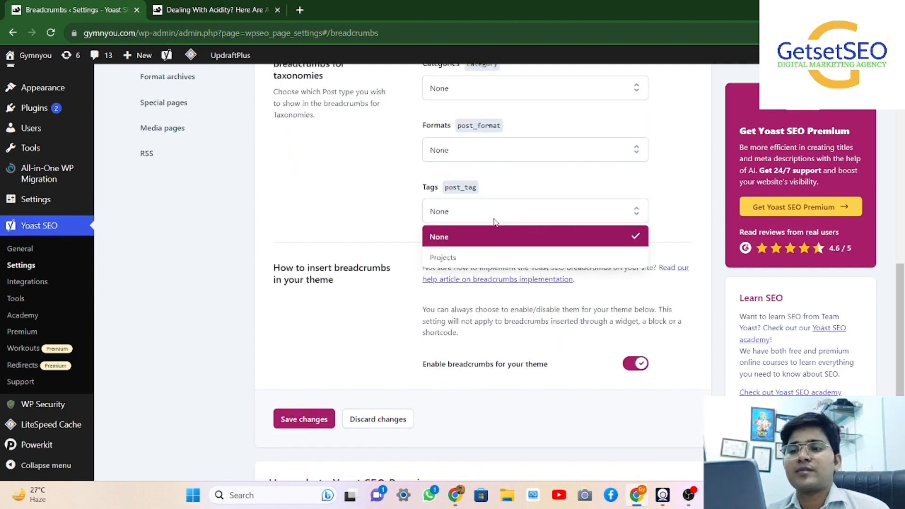
left_click(472, 243)
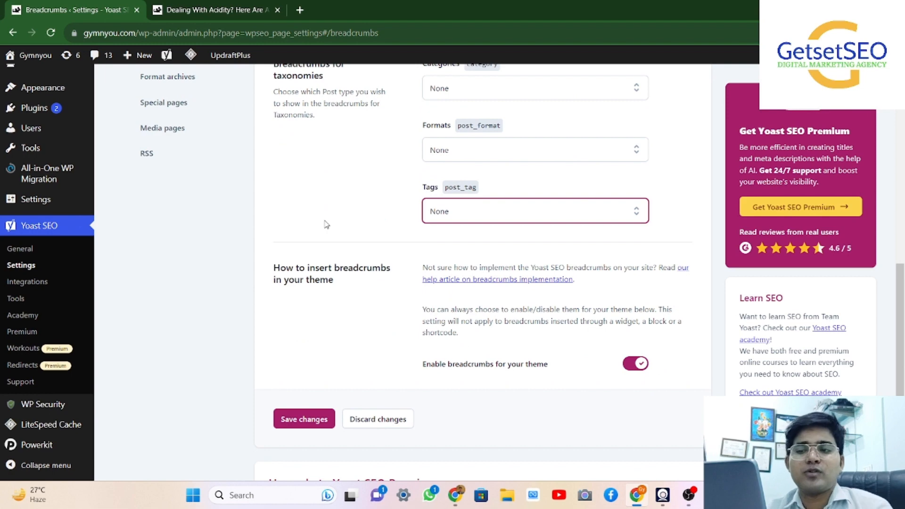
left_click(304, 419)
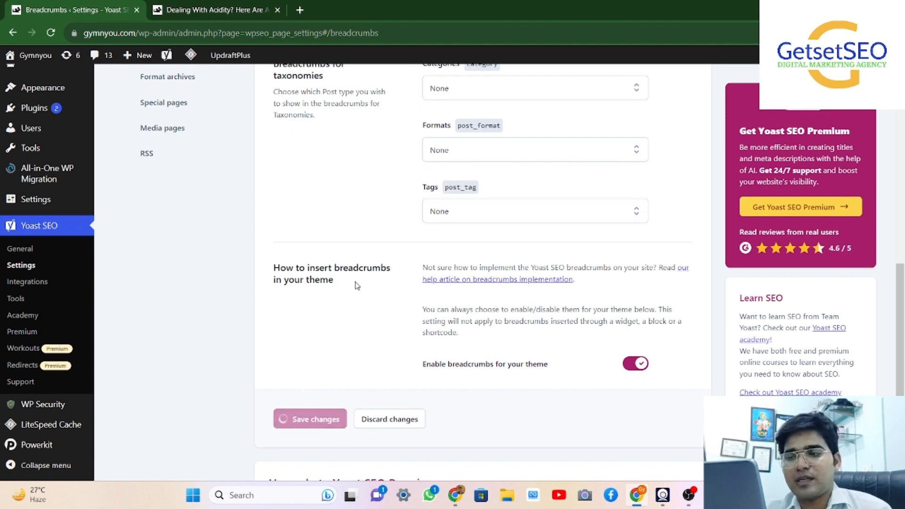
Open the Author archives settings and review the search appearance, SEO title, meta description and social appearance options.
scroll(356, 283, "up", 5)
scroll(357, 286, "down", 3)
left_click(185, 326)
scroll(415, 319, "down", 1)
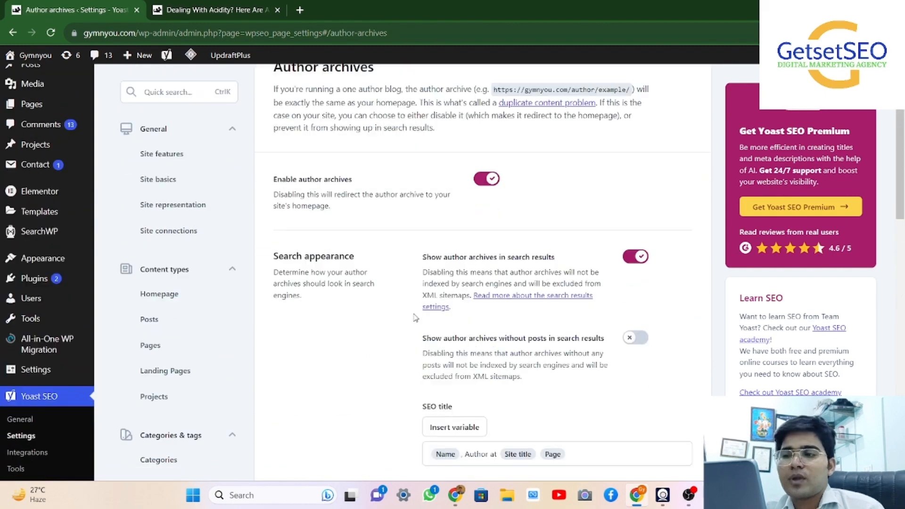
scroll(415, 318, "down", 6)
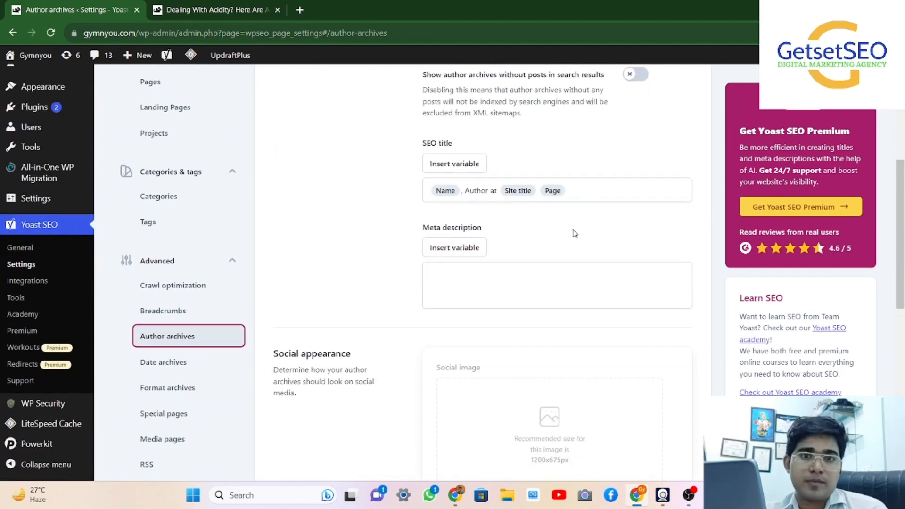
left_click(574, 233)
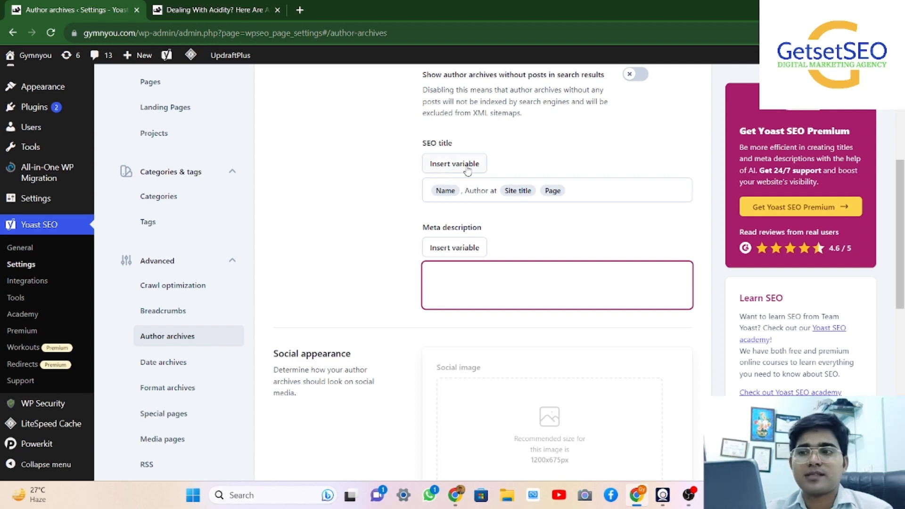
scroll(494, 303, "down", 6)
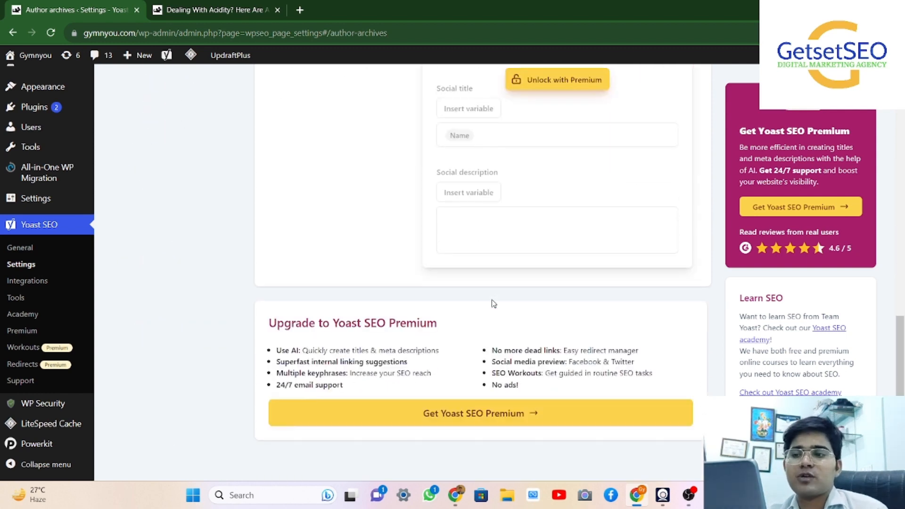
scroll(494, 304, "up", 8)
scroll(494, 304, "up", 4)
Open the Date archives settings and look through the enable option, search appearance and social appearance sections.
scroll(494, 303, "down", 6)
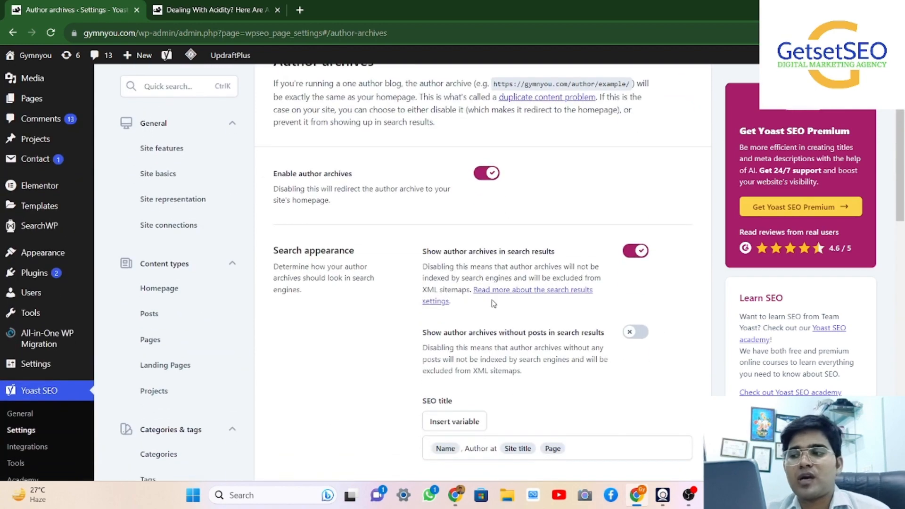
left_click(156, 339)
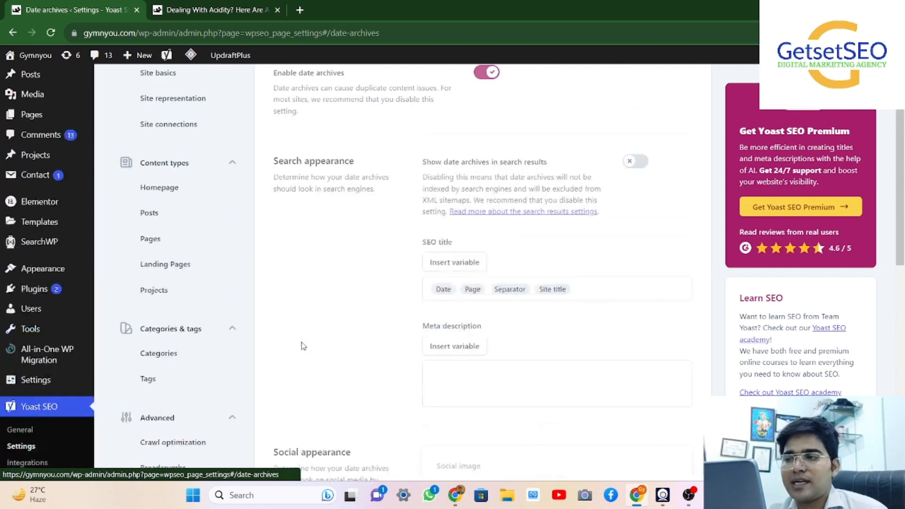
scroll(338, 350, "down", 4)
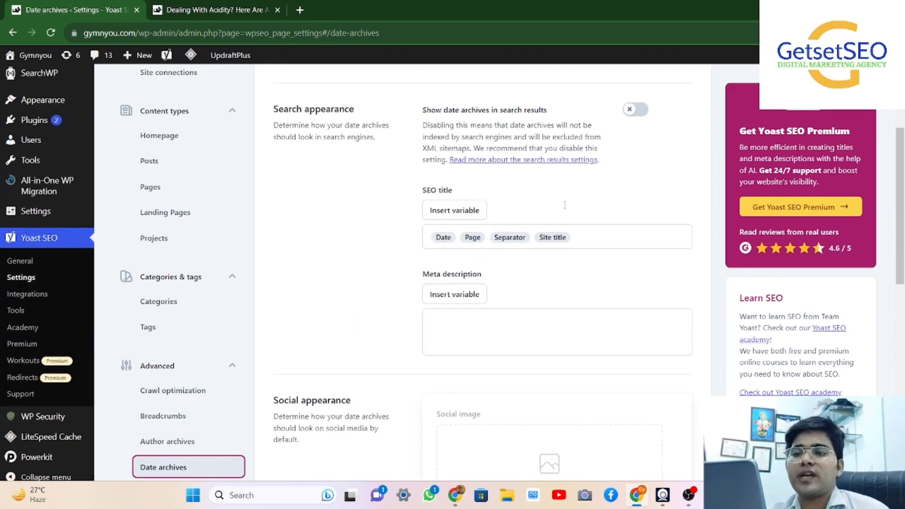
scroll(500, 319, "down", 8)
scroll(500, 319, "up", 12)
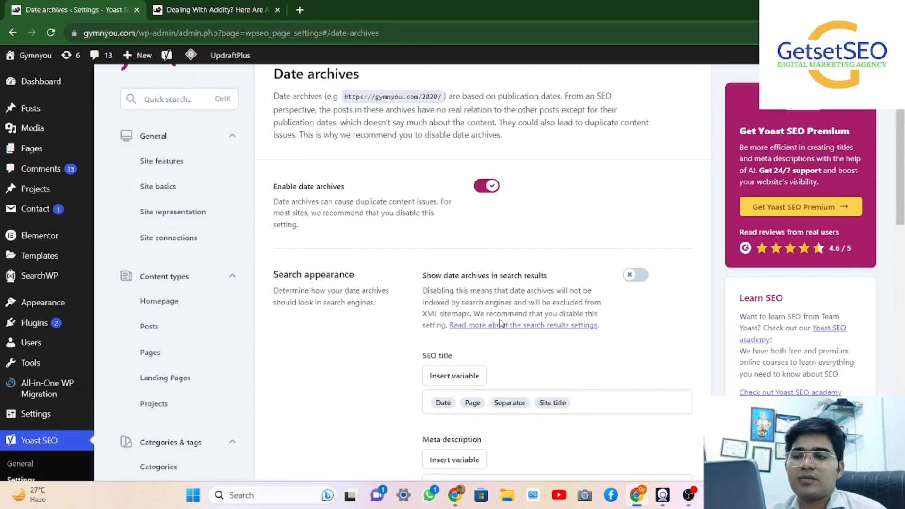
Open the Format archives settings and look through the search appearance and social appearance sections.
scroll(500, 319, "down", 3)
scroll(500, 319, "down", 4)
left_click(198, 278)
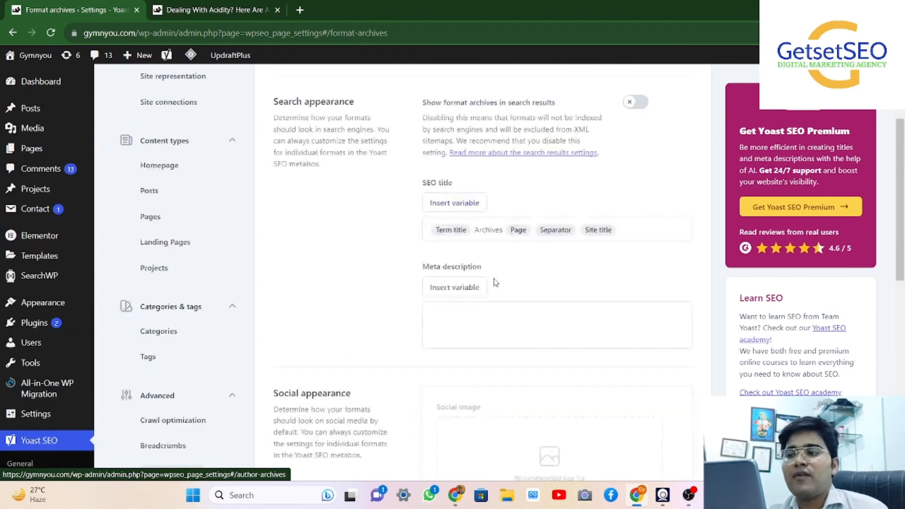
scroll(542, 290, "down", 10)
scroll(542, 290, "up", 7)
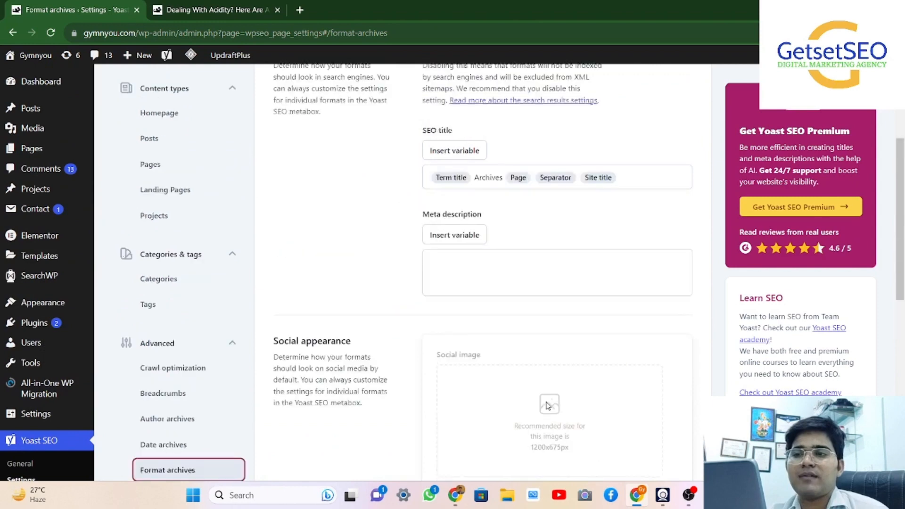
Remove the word Archives from the Format archives SEO title, keeping the Term title, Page, Separator and Site title variables.
left_click(503, 277)
key("BackSpace")
key("BackSpace")
key("BackSpace")
key("BackSpace")
key("BackSpace")
key("BackSpace")
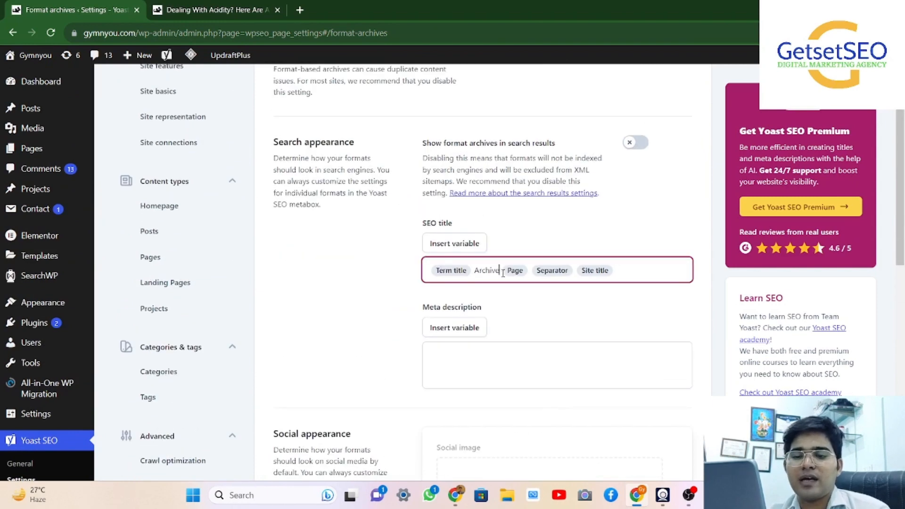
key("BackSpace")
key("BackSpace")
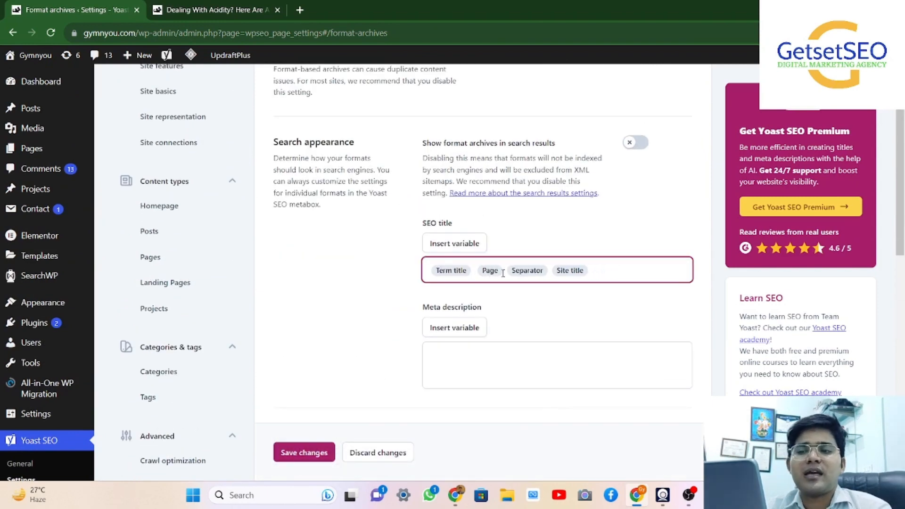
left_click(316, 270)
Look over the rest of the Format archives settings and open Special pages to review its page titles.
scroll(316, 269, "down", 6)
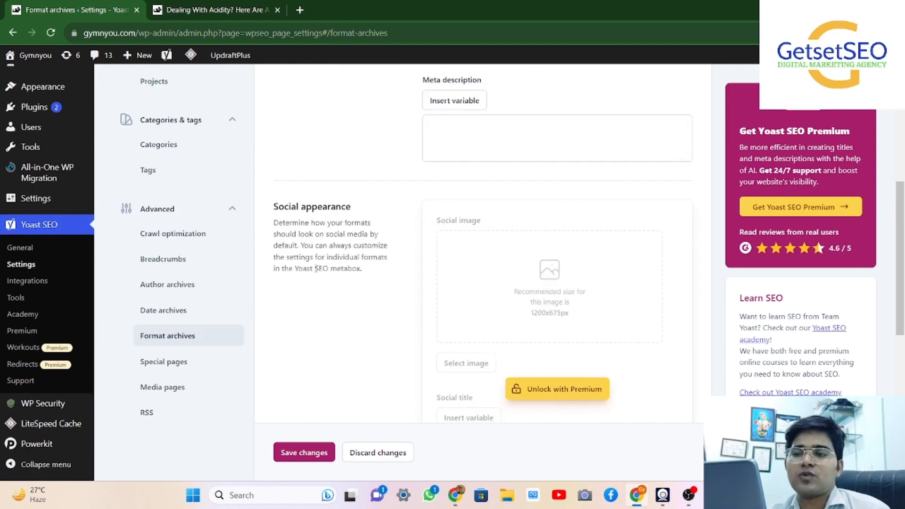
scroll(316, 269, "down", 5)
scroll(313, 272, "up", 8)
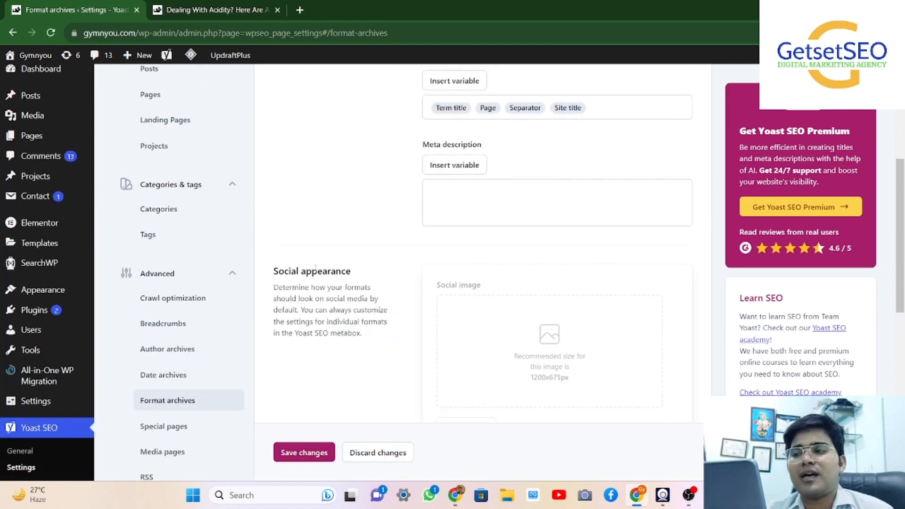
scroll(186, 303, "down", 3)
left_click(186, 306)
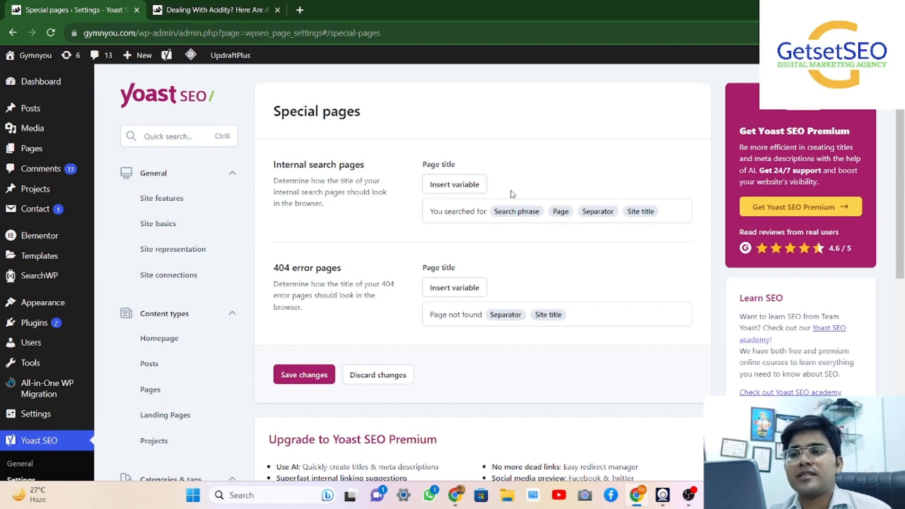
Open the Media pages settings and read the Enable media pages option with its recommendation about attachment URLs.
scroll(283, 330, "down", 5)
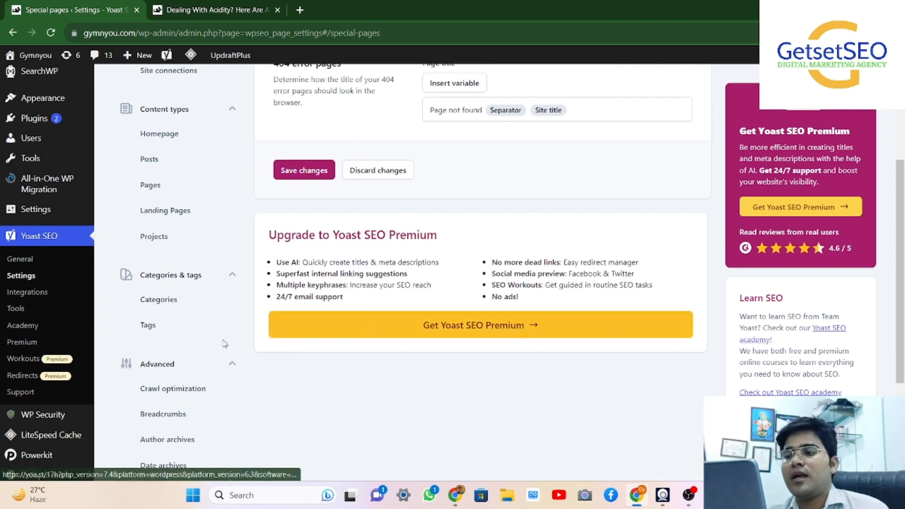
left_click(162, 373)
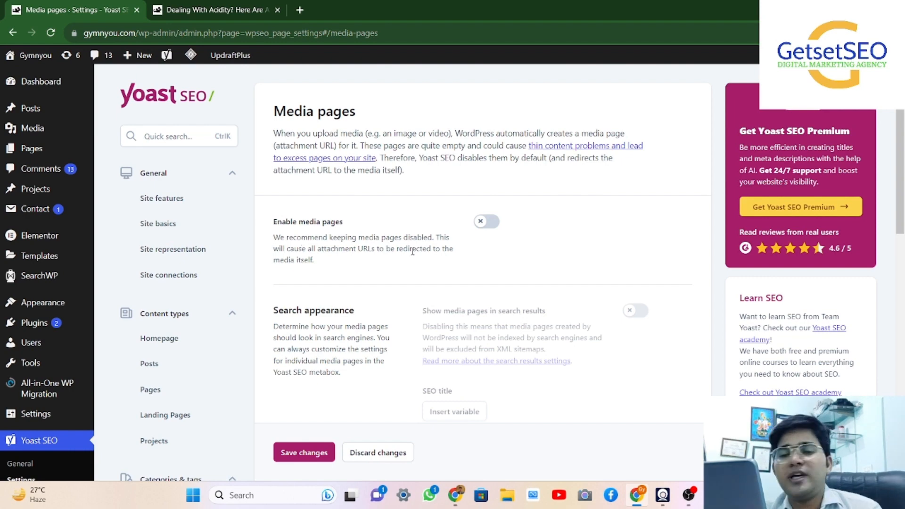
left_click_drag(268, 227, 340, 224)
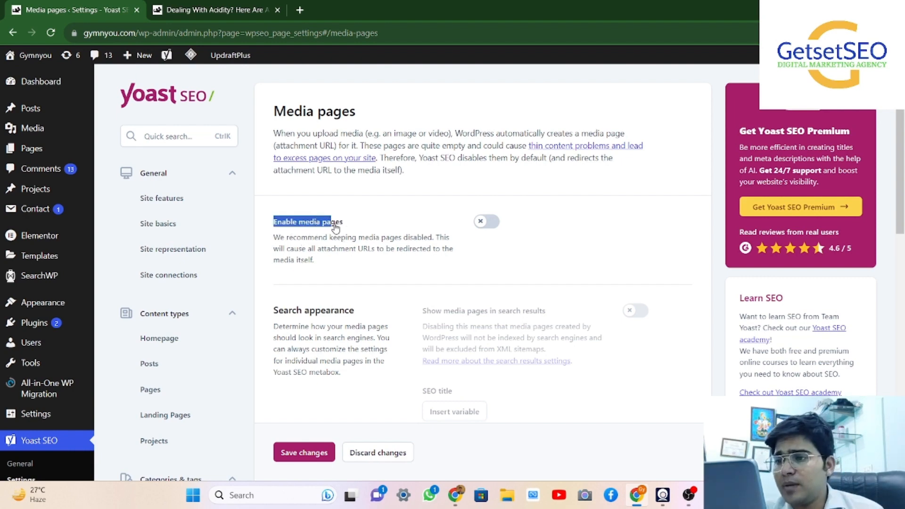
left_click(381, 219)
left_click_drag(285, 245, 434, 241)
left_click_drag(304, 248, 407, 249)
left_click(313, 258)
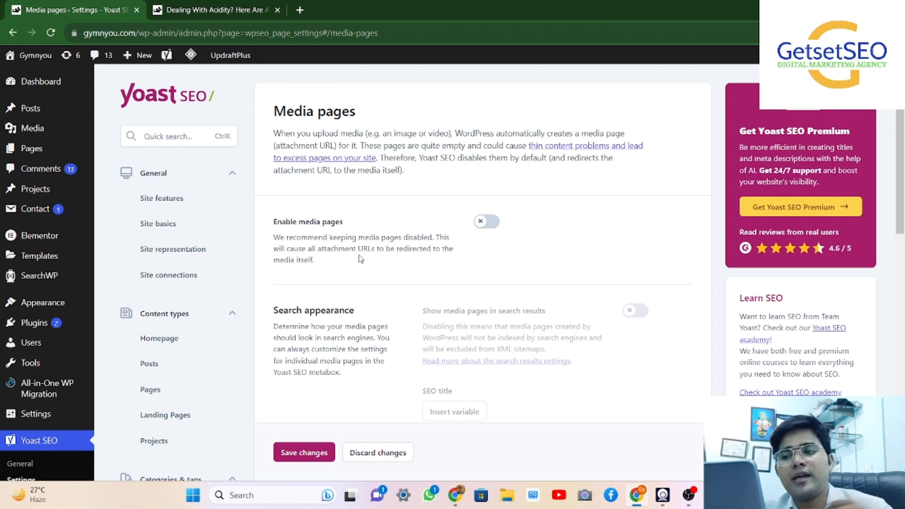
Look through the media page search appearance, schema and additional settings, and switch on Enable media pages.
scroll(361, 258, "down", 2)
scroll(663, 198, "down", 5)
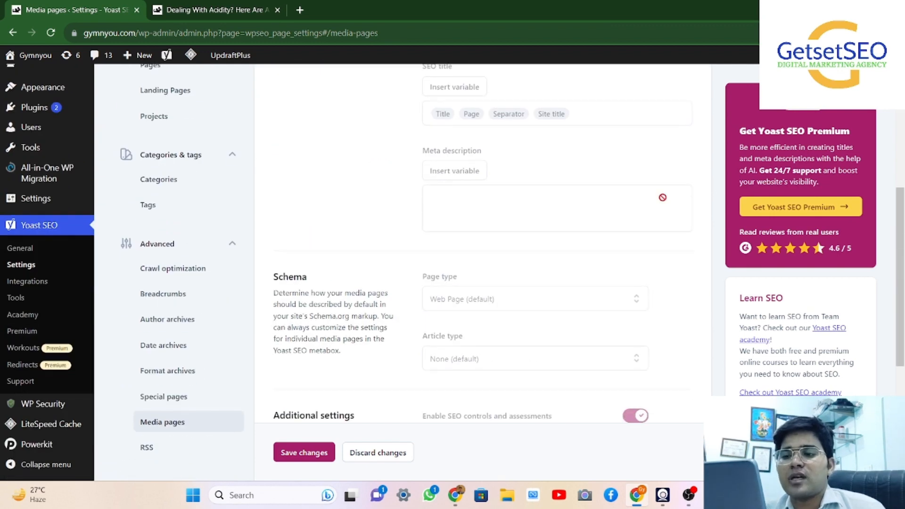
scroll(662, 197, "down", 3)
scroll(662, 198, "up", 5)
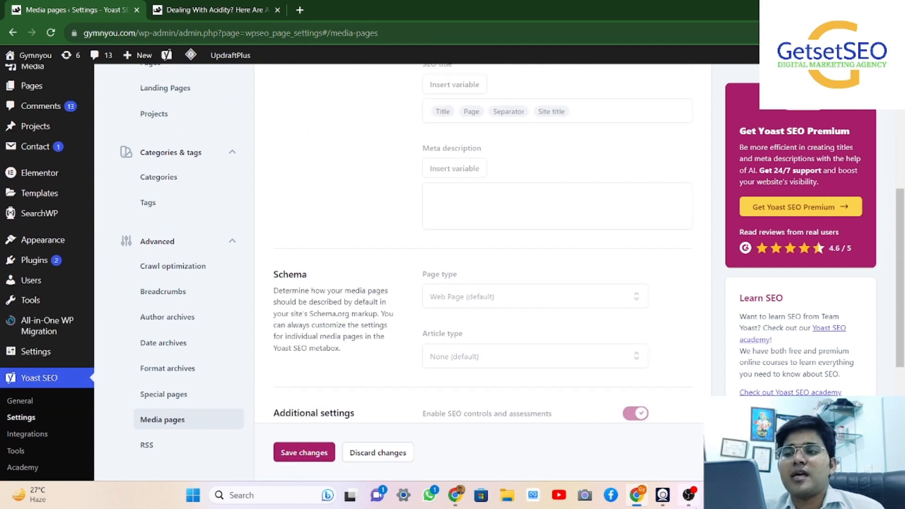
scroll(424, 239, "up", 6)
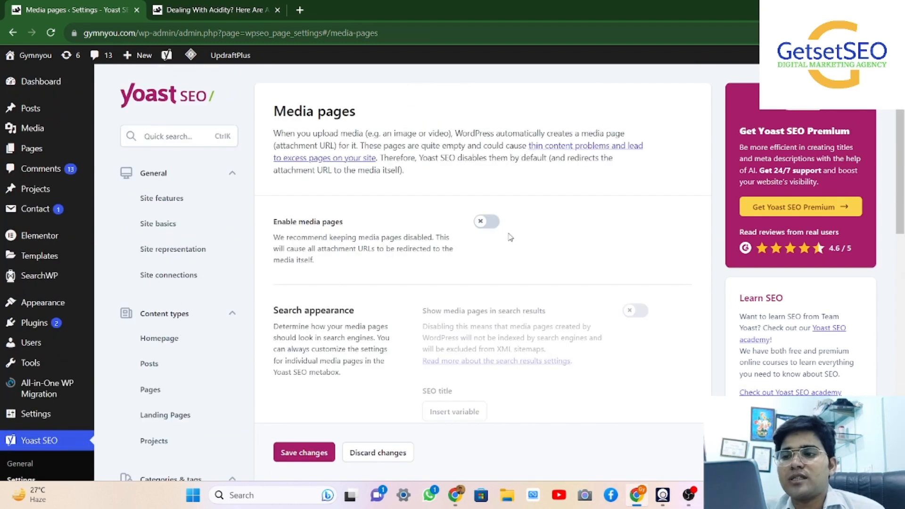
left_click(490, 223)
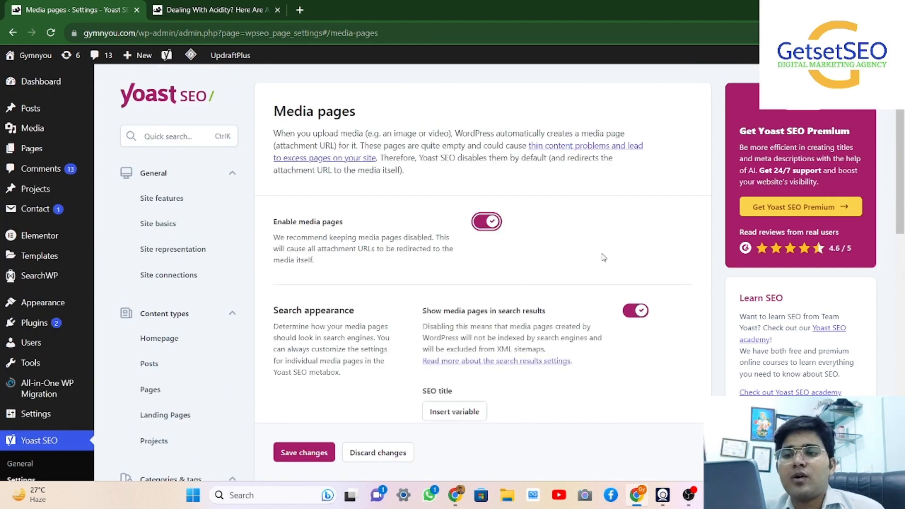
Review the media pages' search appearance, schema and additional settings, including the article types on offer.
scroll(603, 257, "down", 2)
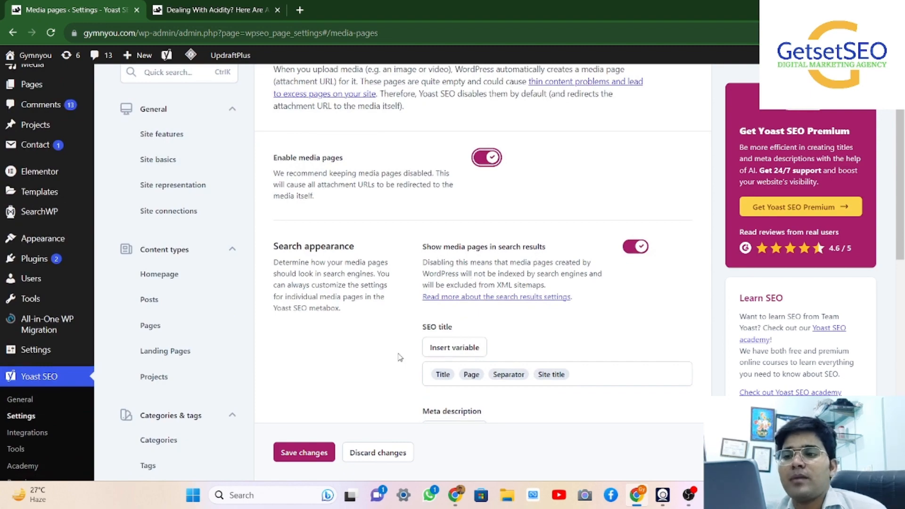
scroll(400, 357, "down", 8)
scroll(451, 237, "up", 10)
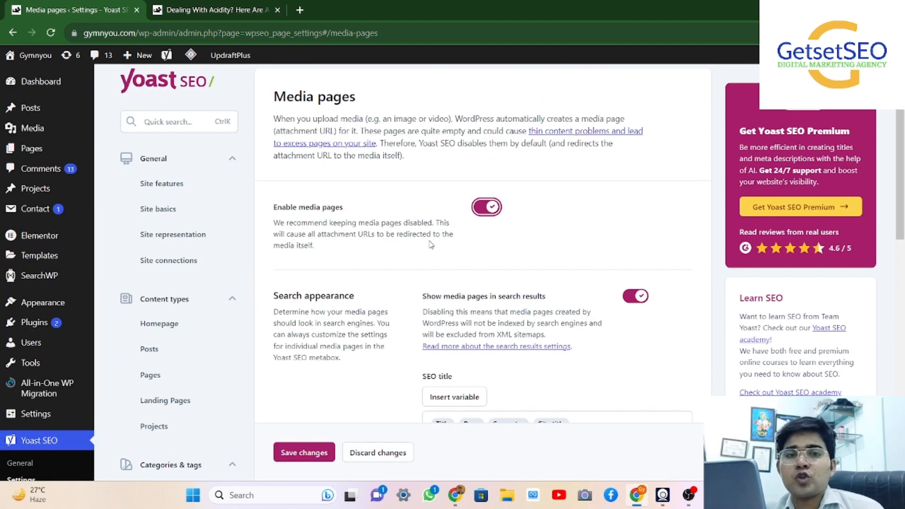
scroll(503, 220, "down", 6)
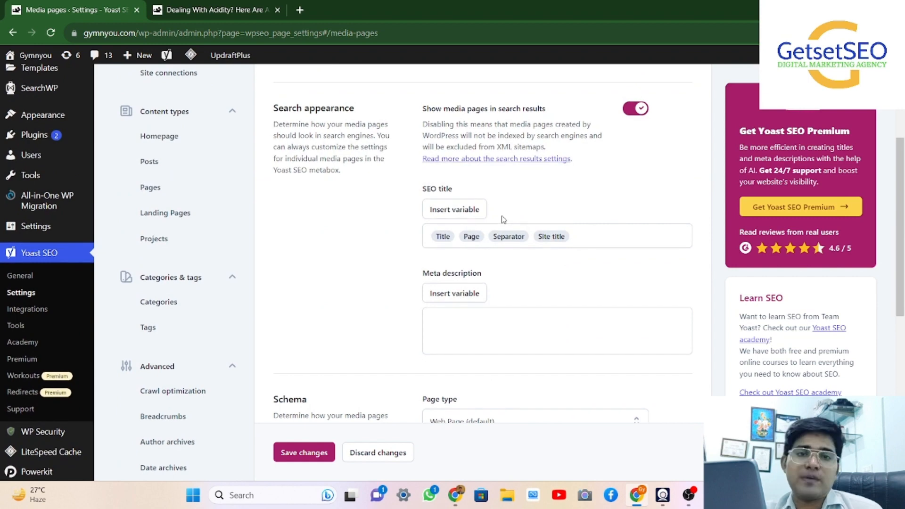
scroll(504, 220, "down", 2)
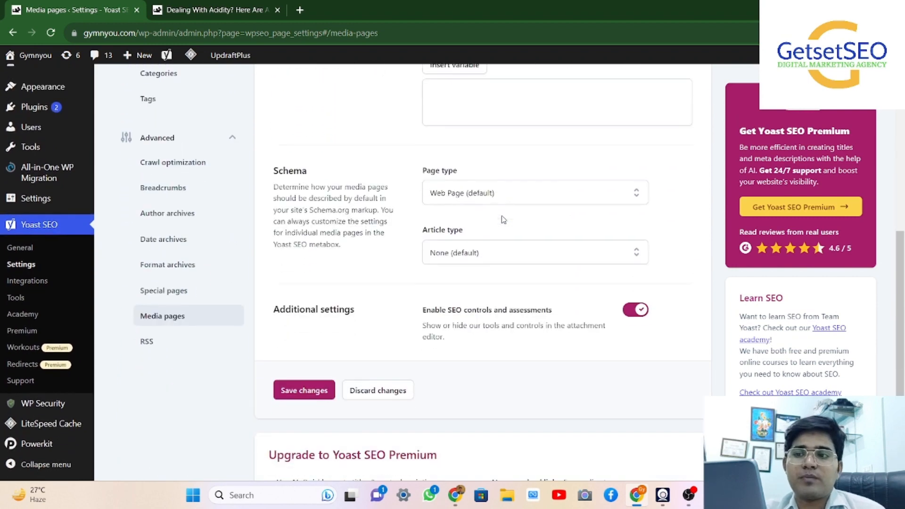
left_click(487, 257)
right_click(471, 310)
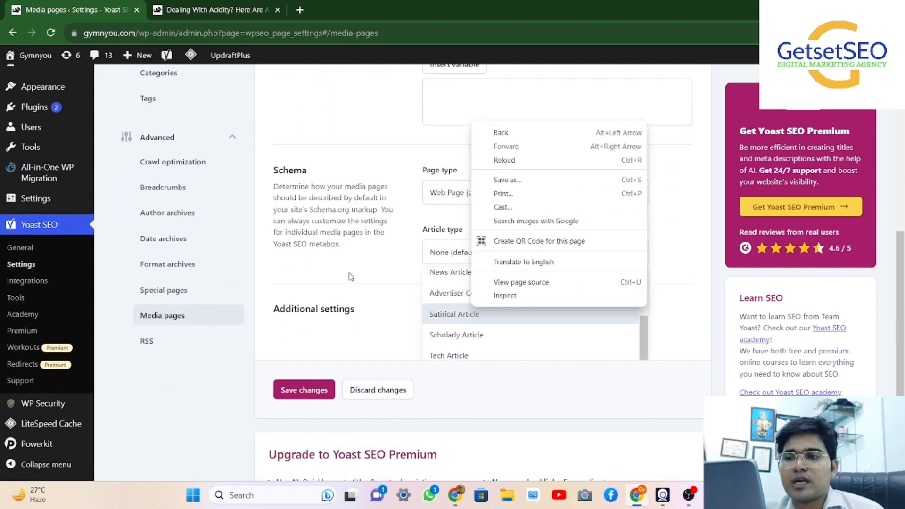
scroll(351, 277, "down", 1)
scroll(424, 255, "down", 2)
left_click(387, 204)
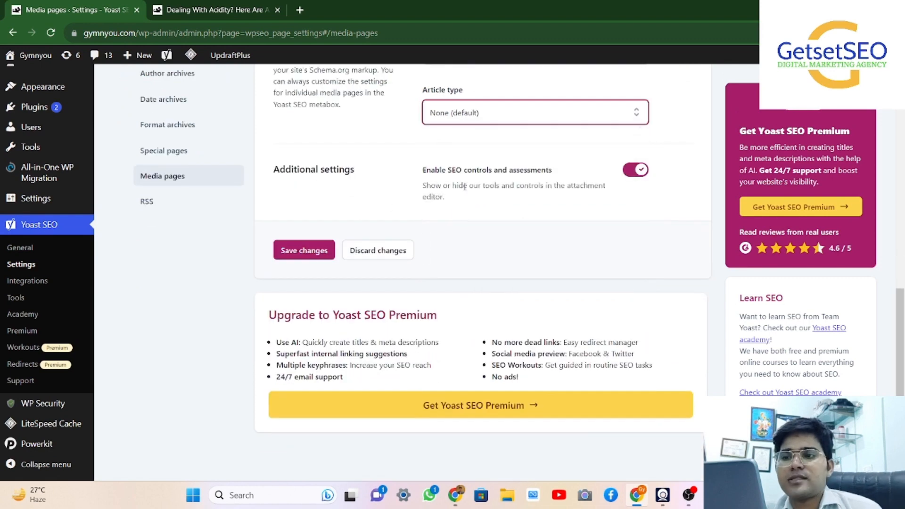
Set the media pages' schema article type to Blog Post and save the settings.
scroll(447, 149, "up", 1)
left_click(488, 173)
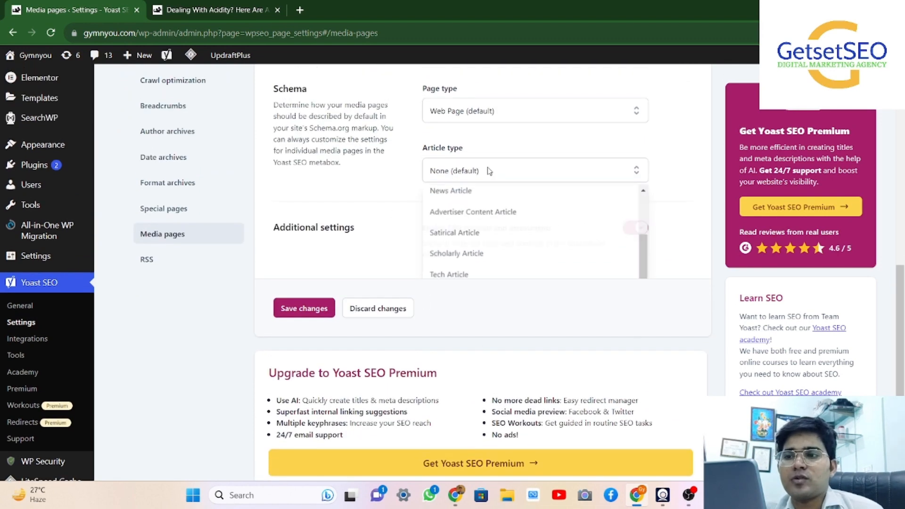
scroll(495, 178, "down", 1)
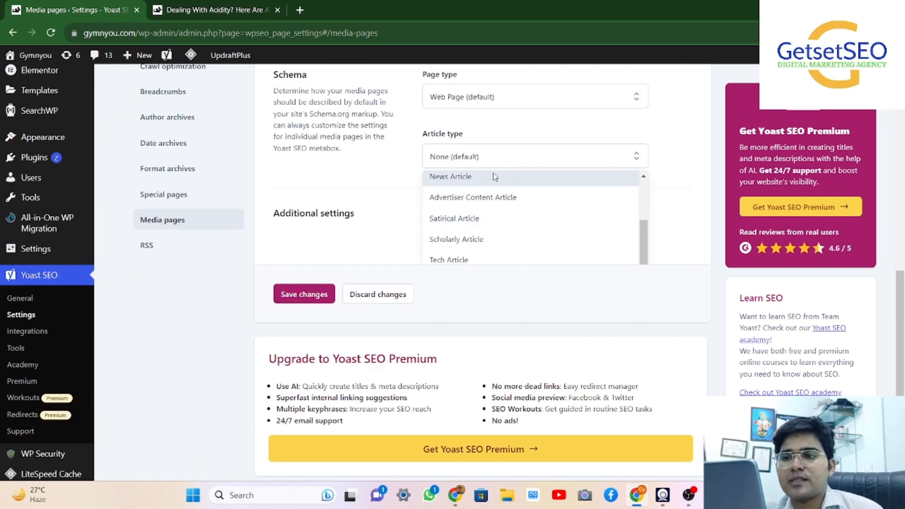
scroll(490, 204, "down", 1)
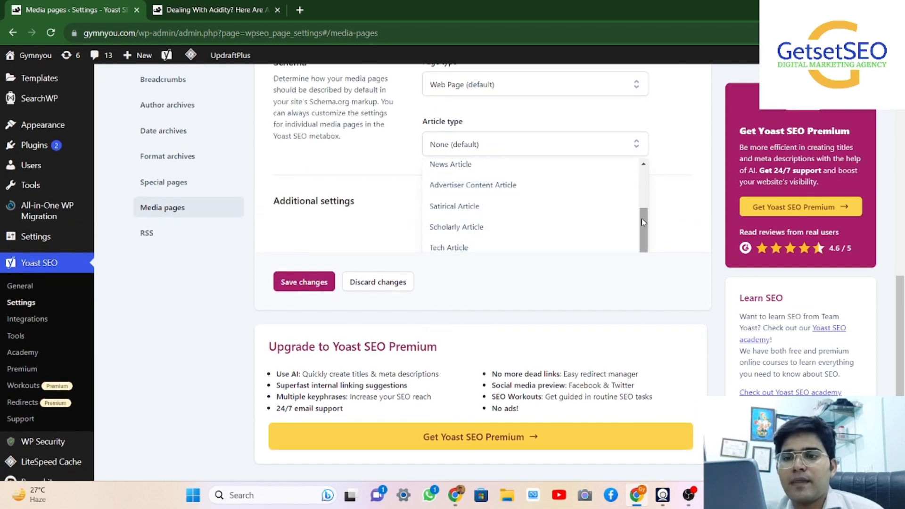
scroll(640, 218, "up", 2)
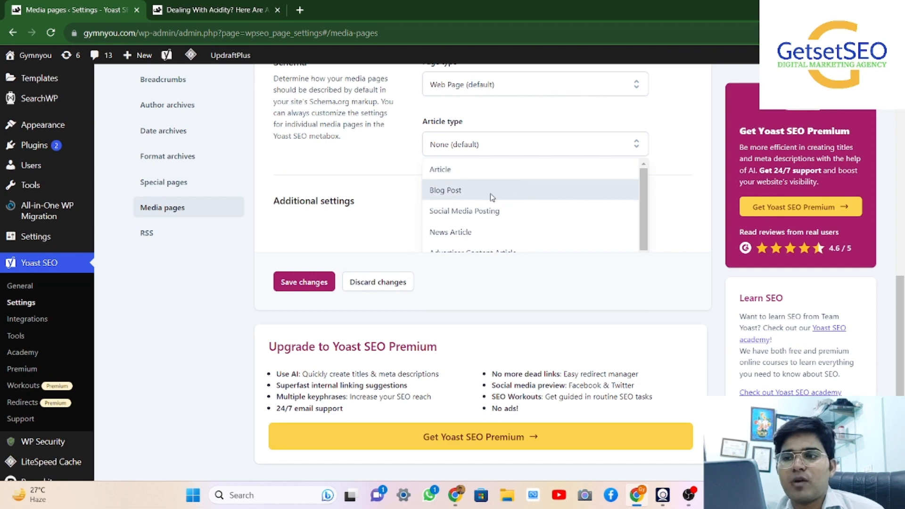
left_click(490, 194)
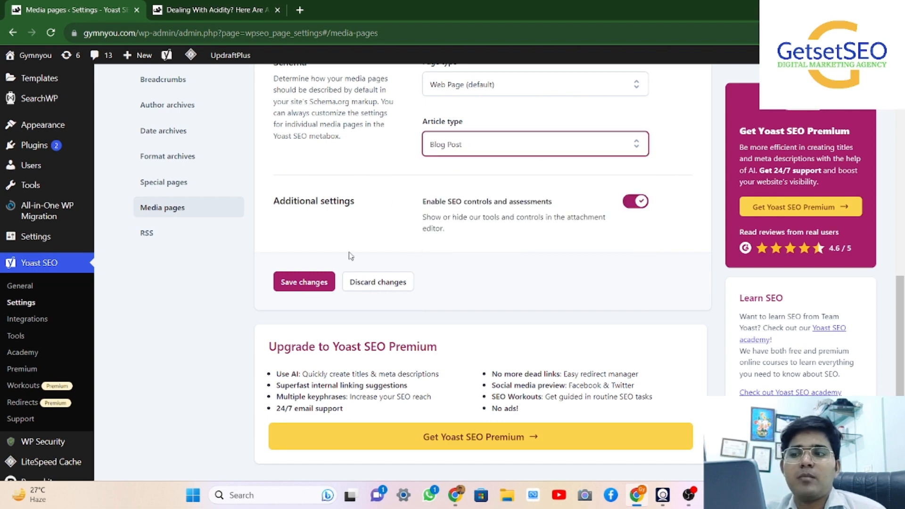
scroll(386, 237, "up", 4)
scroll(376, 272, "down", 3)
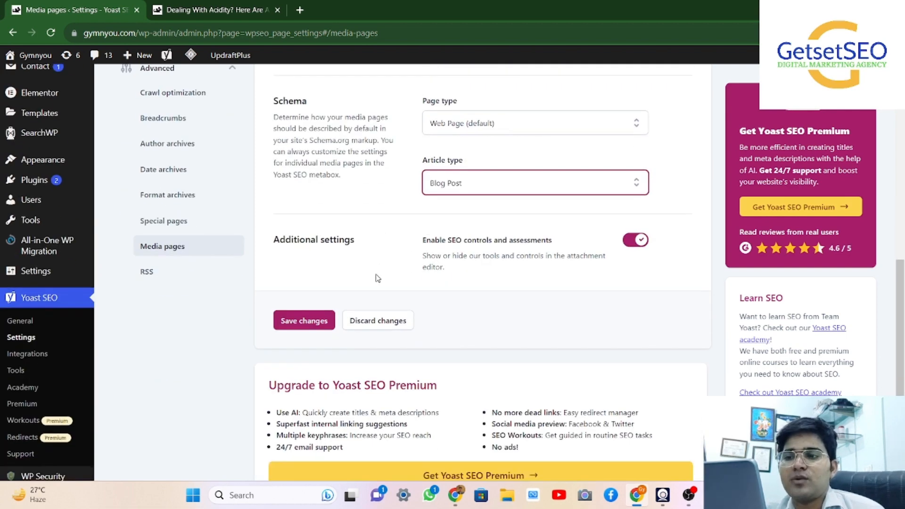
left_click(292, 320)
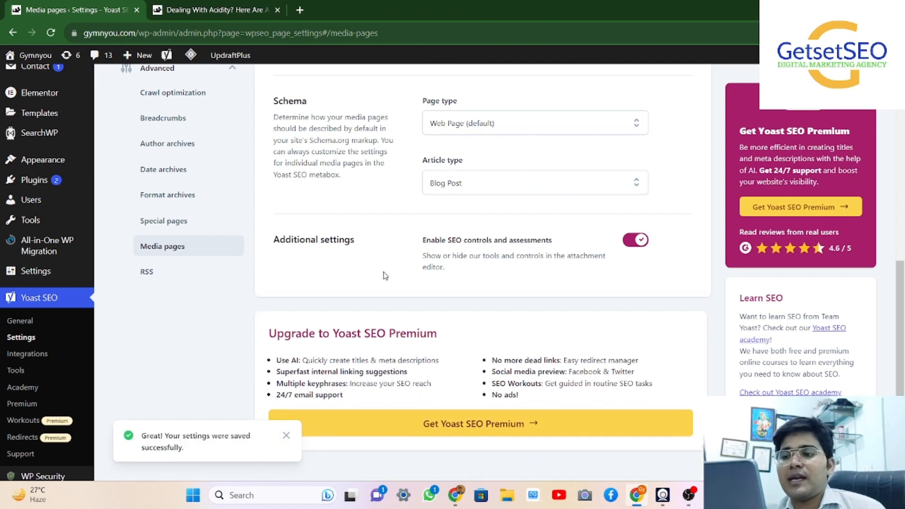
Open the RSS settings and review the feed content fields and the available variables.
left_click(146, 272)
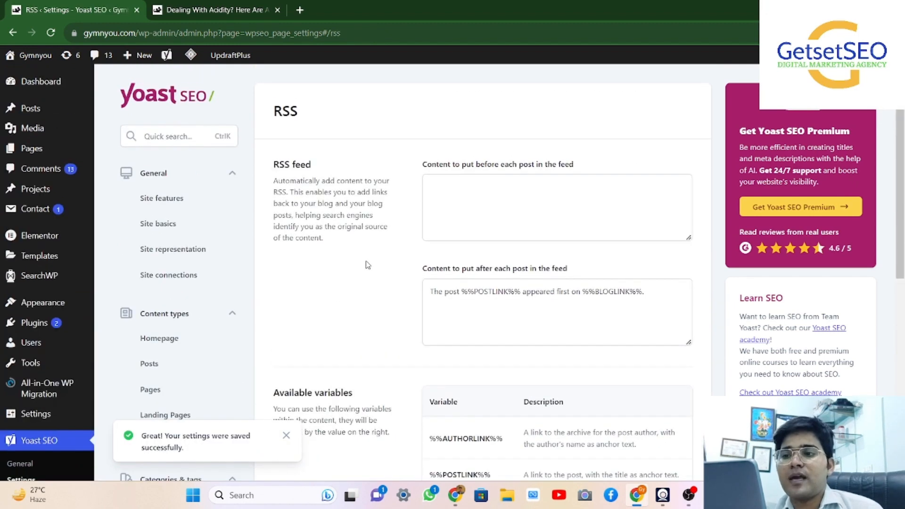
scroll(539, 284, "down", 4)
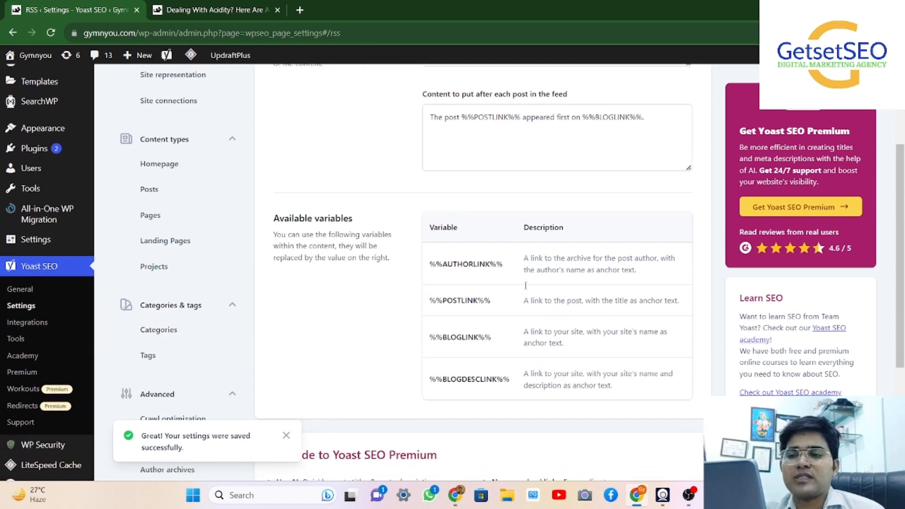
scroll(527, 289, "down", 3)
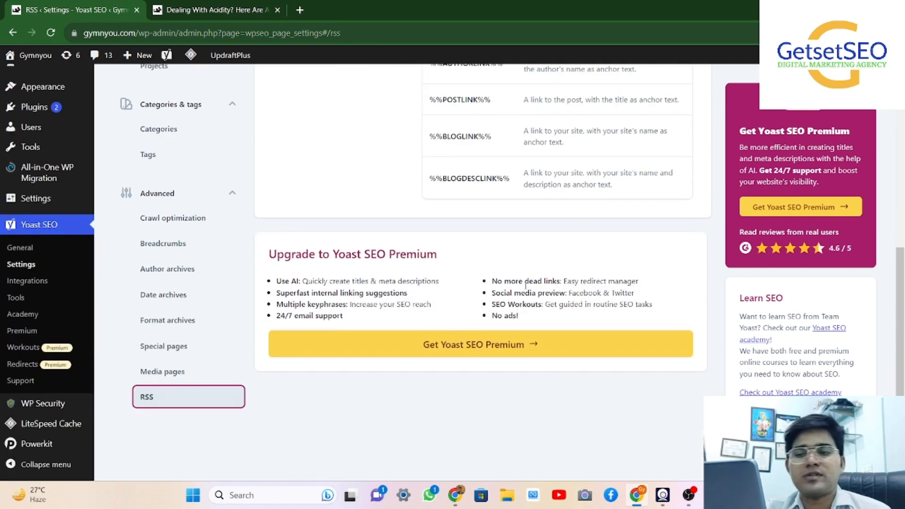
scroll(526, 289, "up", 2)
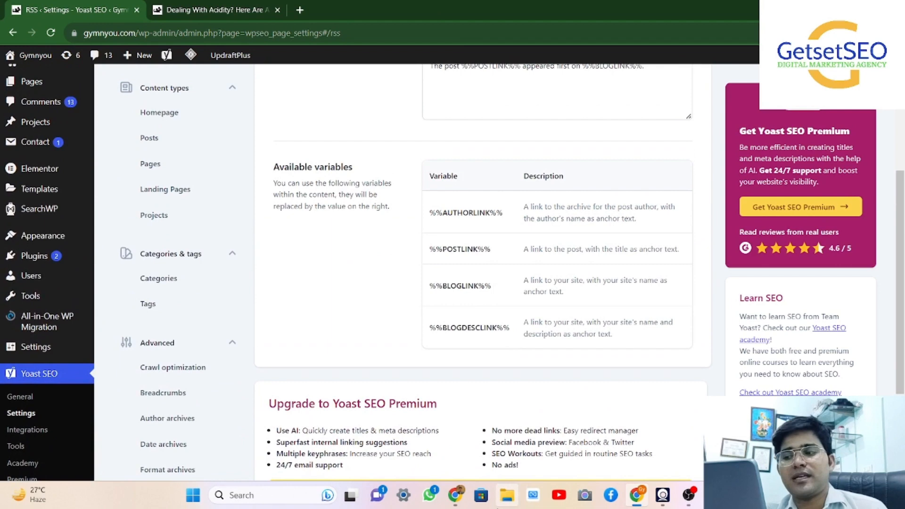
scroll(29, 472, "down", 2)
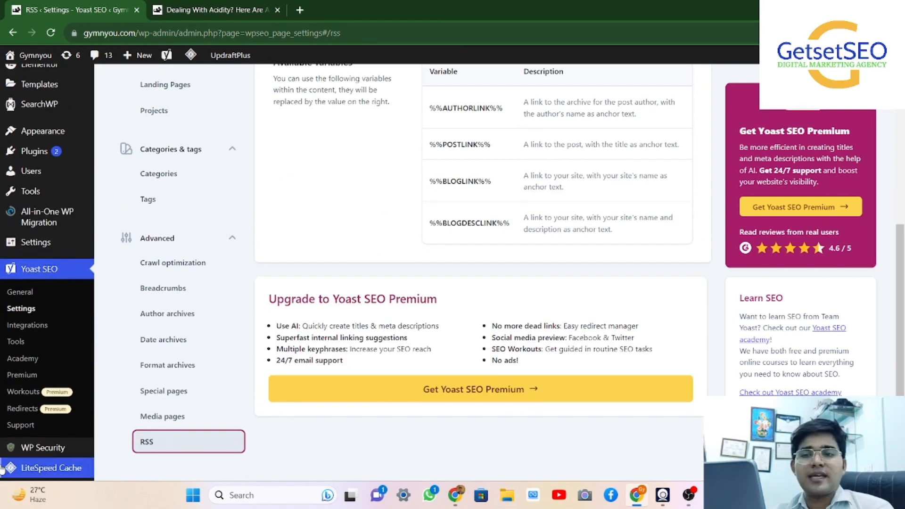
Open the Yoast SEO Integrations page and look through the recommended, Schema API and plugin integrations.
left_click(36, 325)
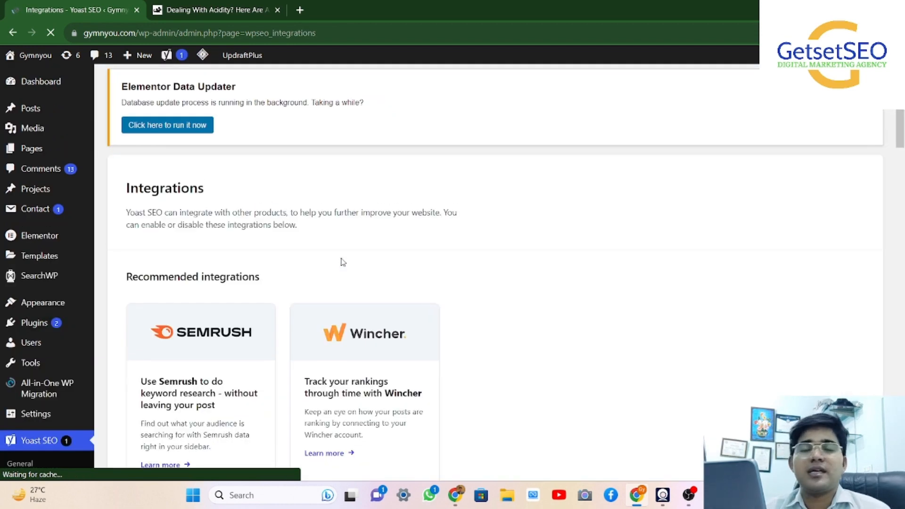
scroll(343, 262, "down", 4)
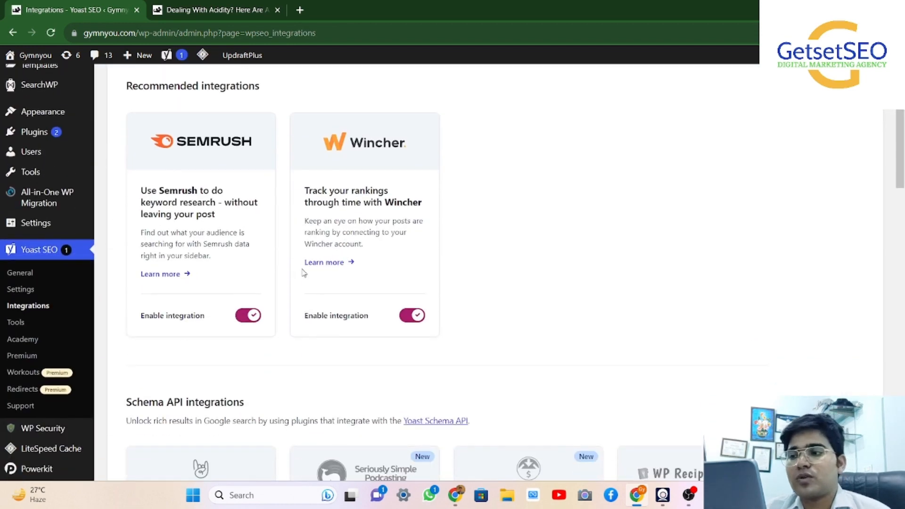
scroll(302, 271, "down", 3)
scroll(260, 226, "up", 4)
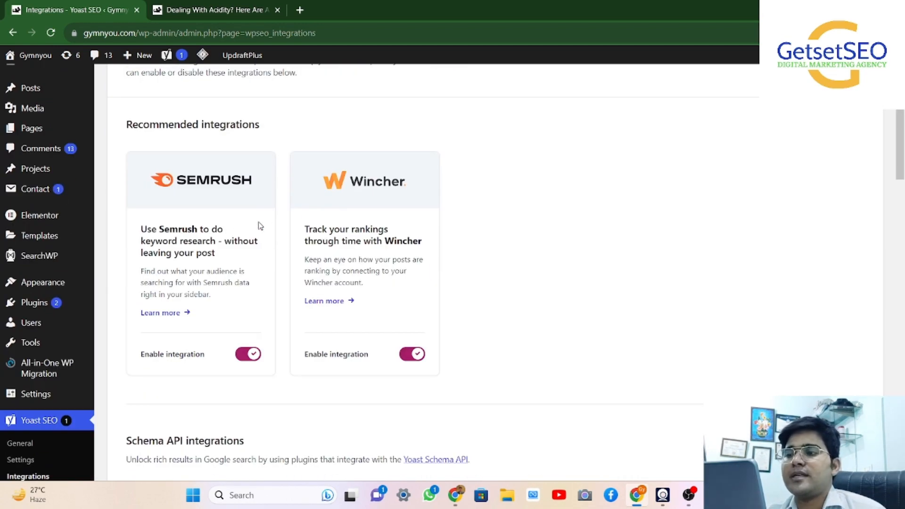
scroll(414, 218, "down", 7)
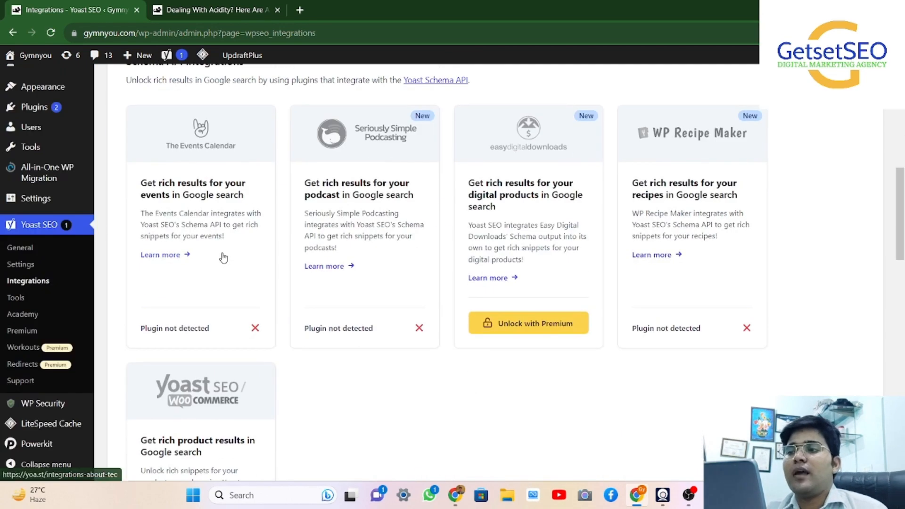
scroll(222, 259, "down", 1)
scroll(262, 258, "down", 6)
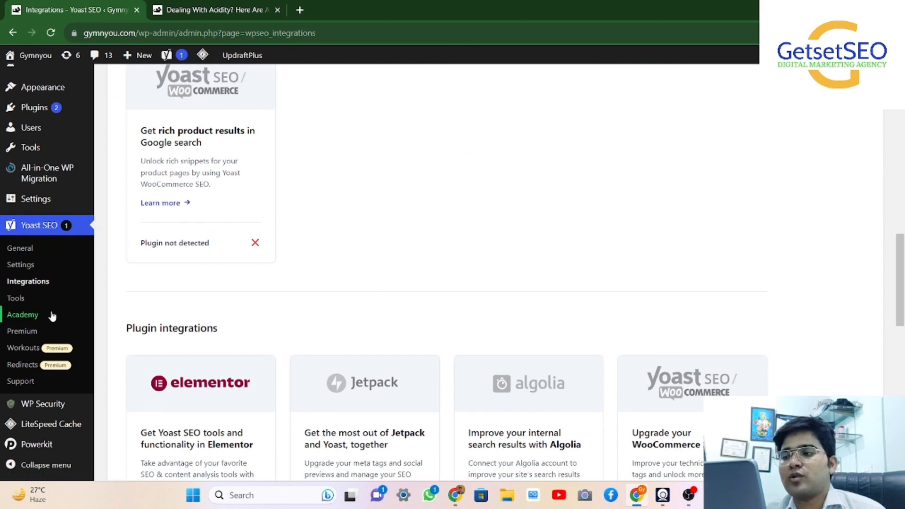
scroll(313, 287, "down", 10)
scroll(316, 289, "up", 5)
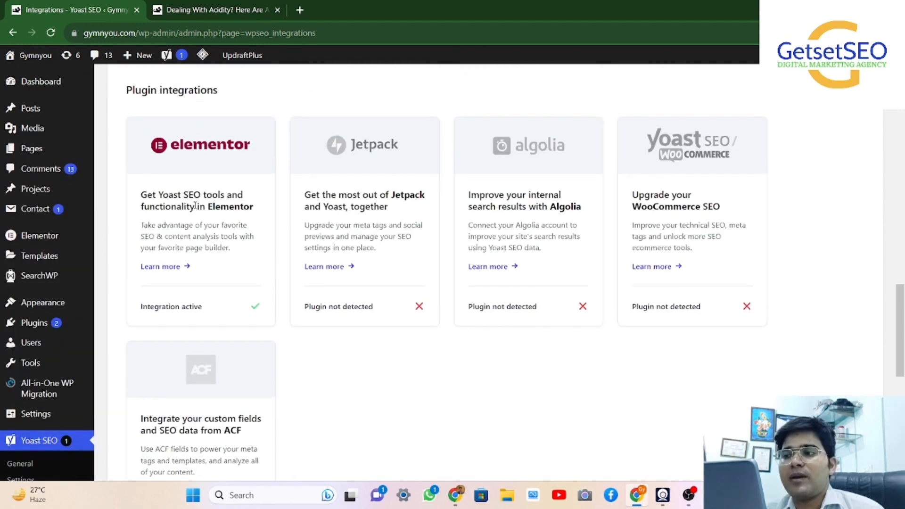
scroll(40, 340, "down", 1)
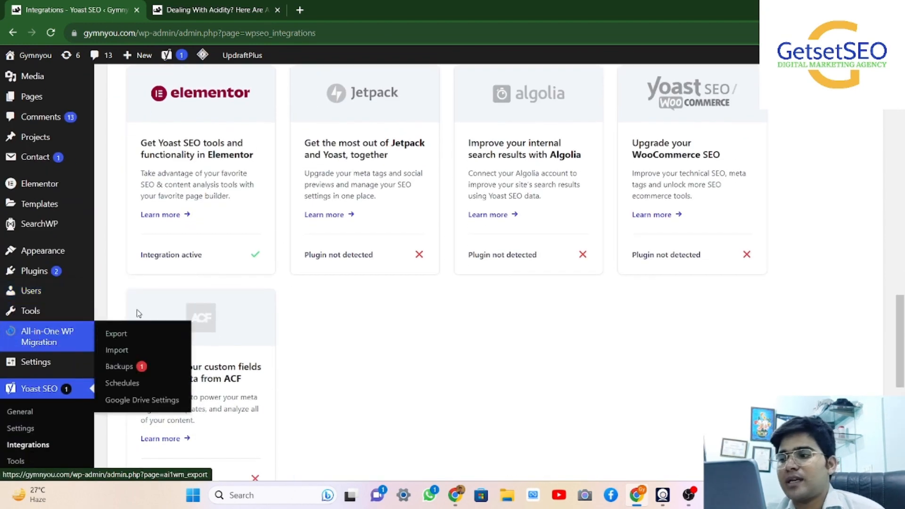
scroll(117, 327, "down", 2)
Open the Yoast SEO Tools page and read through its built-in tools.
left_click(13, 358)
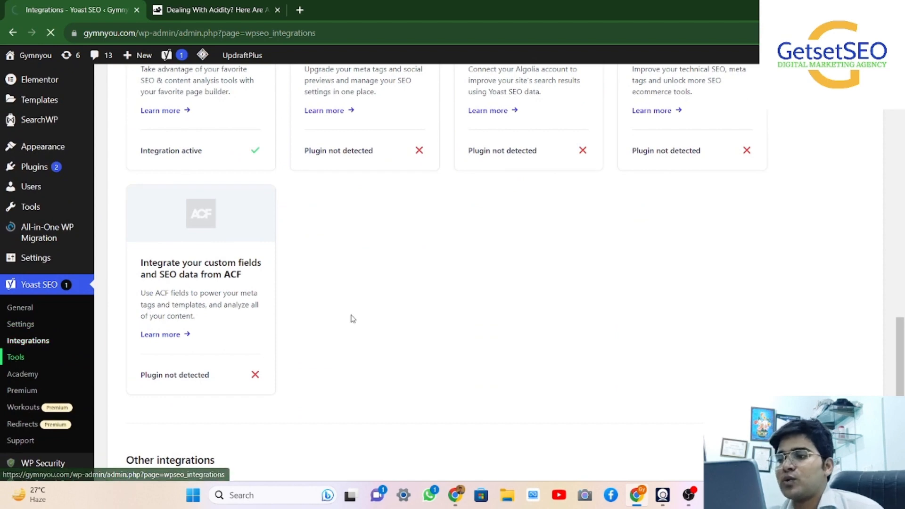
scroll(352, 319, "down", 4)
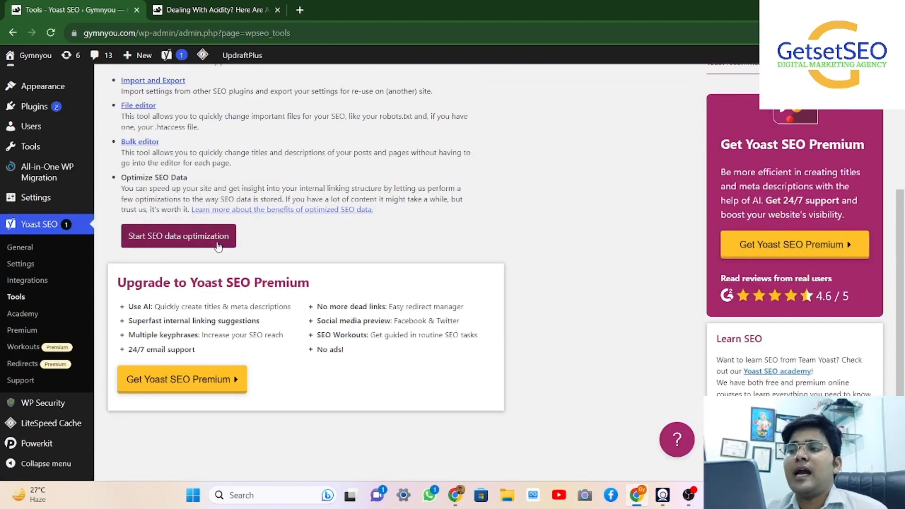
scroll(172, 257, "up", 1)
scroll(170, 278, "up", 3)
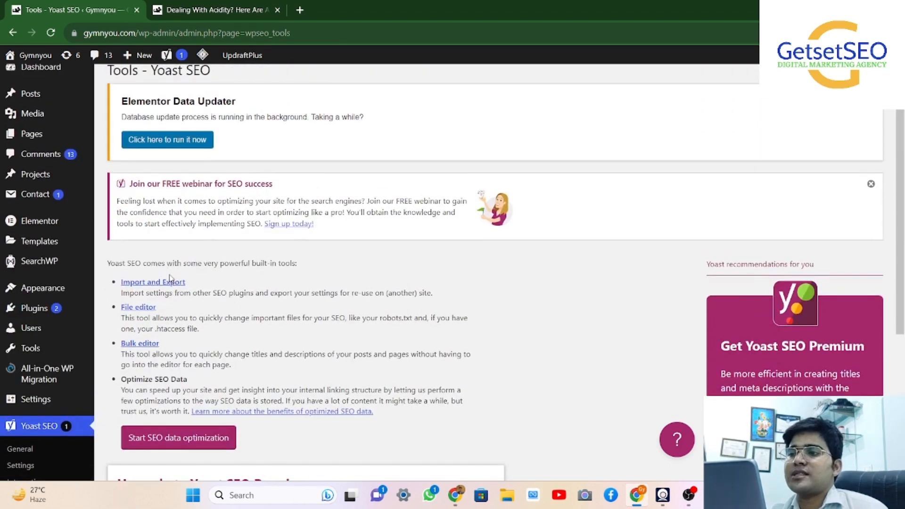
Run the SEO data optimization for the site.
scroll(162, 358, "down", 1)
left_click(159, 385)
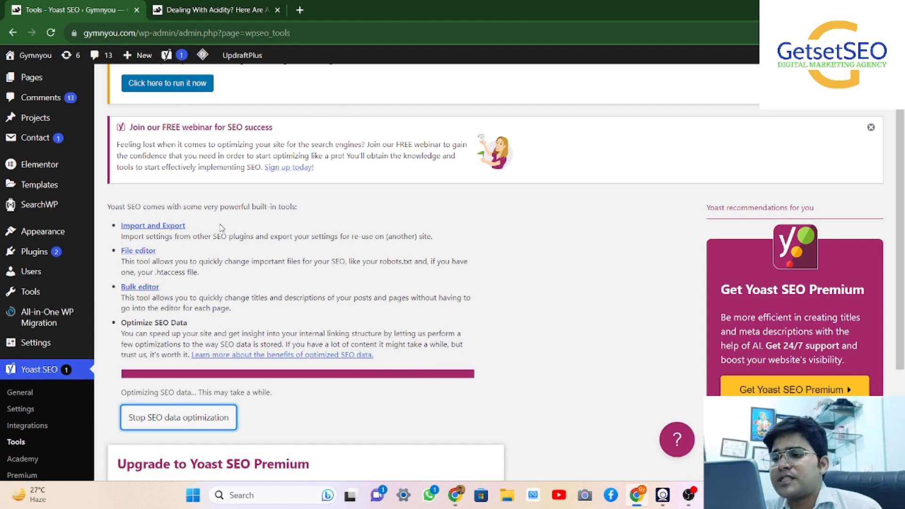
scroll(317, 293, "down", 1)
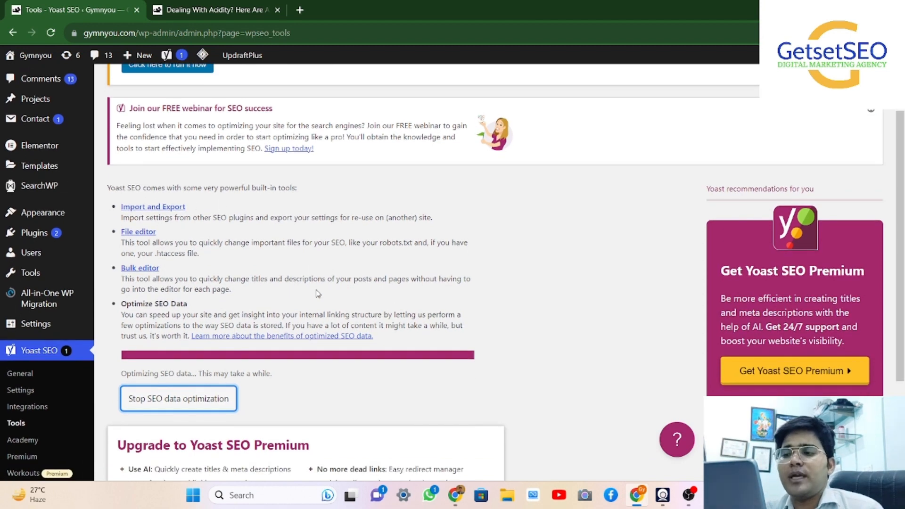
scroll(318, 293, "down", 3)
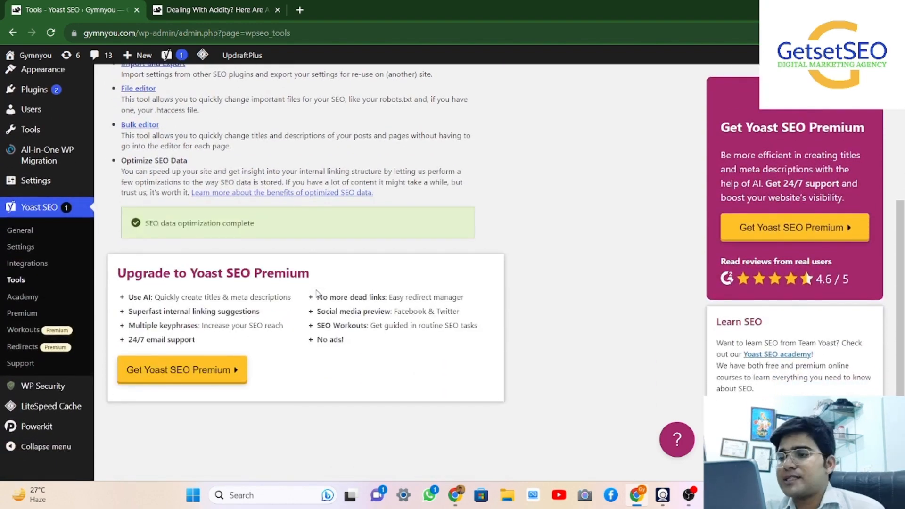
scroll(256, 228, "up", 5)
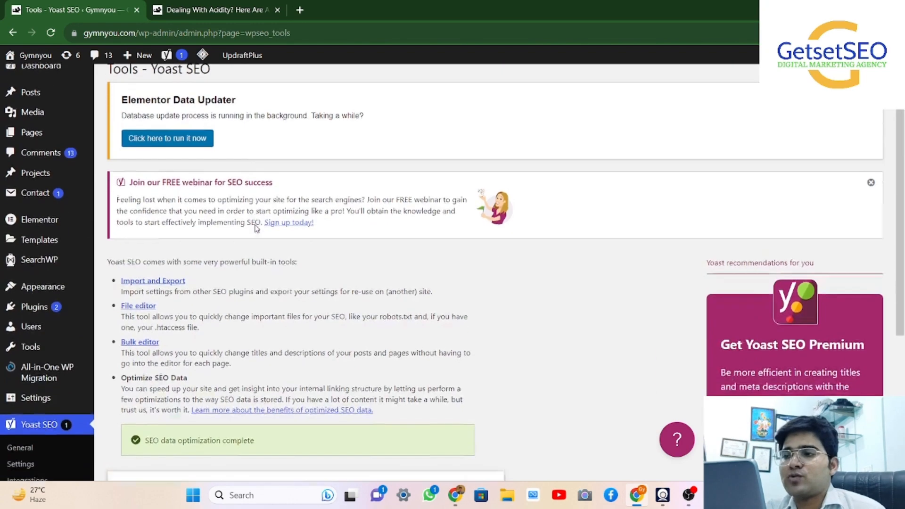
scroll(256, 228, "down", 4)
Open the Yoast SEO Academy page and browse the free and premium courses.
left_click(19, 353)
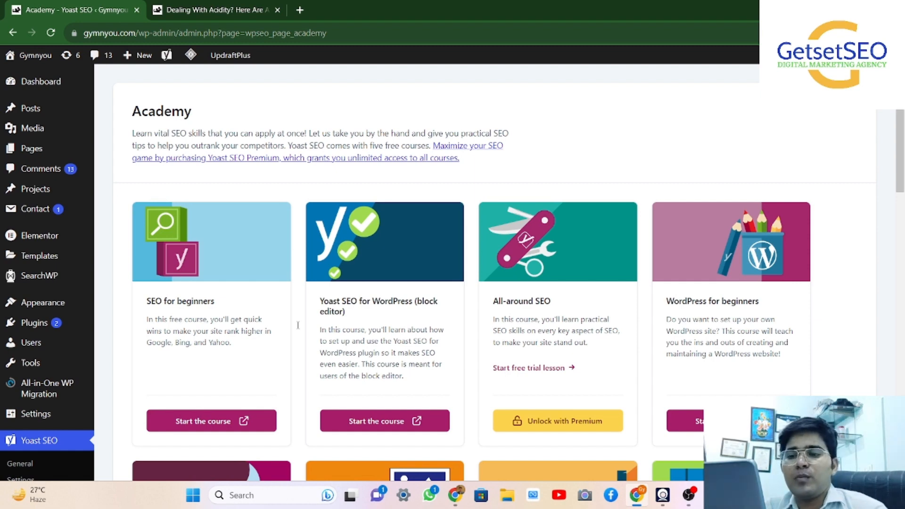
scroll(298, 326, "down", 1)
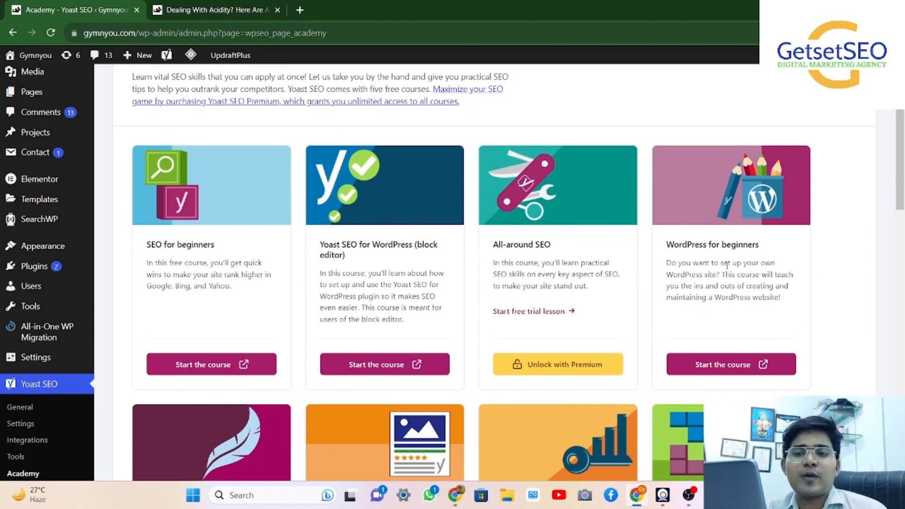
scroll(727, 265, "down", 4)
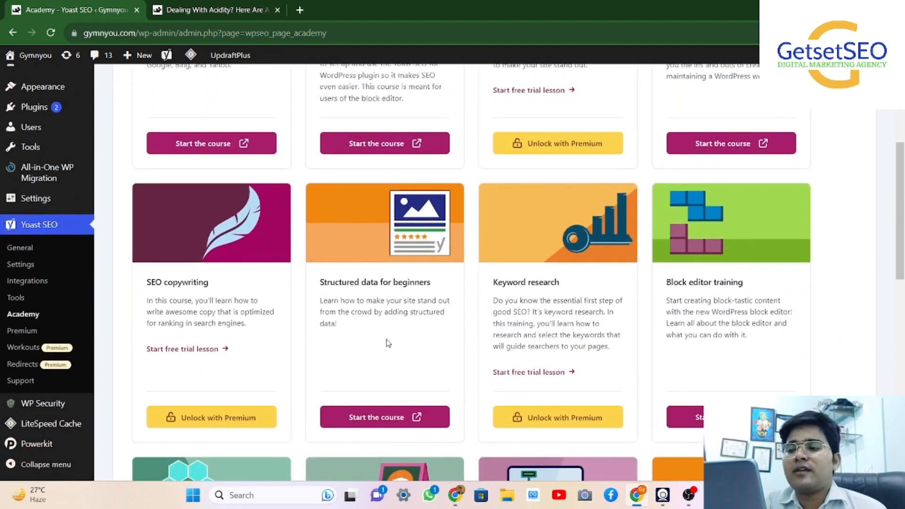
scroll(388, 343, "down", 4)
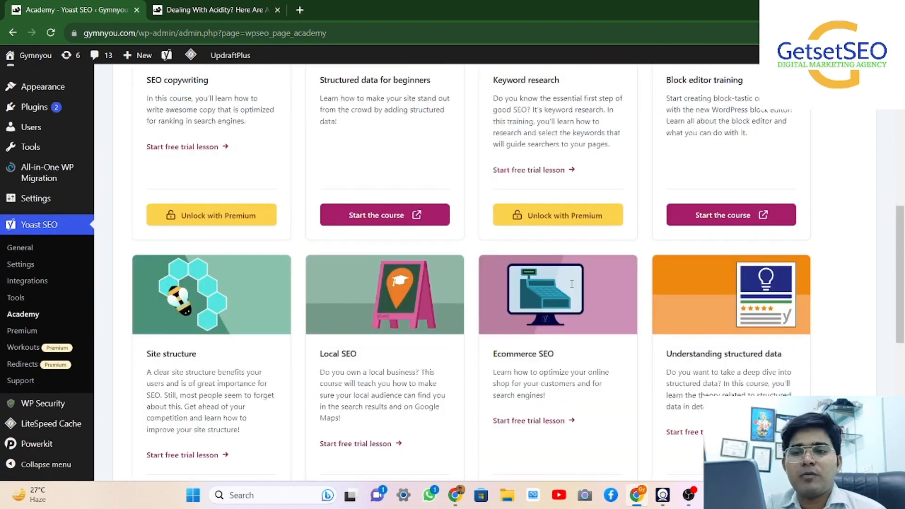
scroll(572, 283, "down", 8)
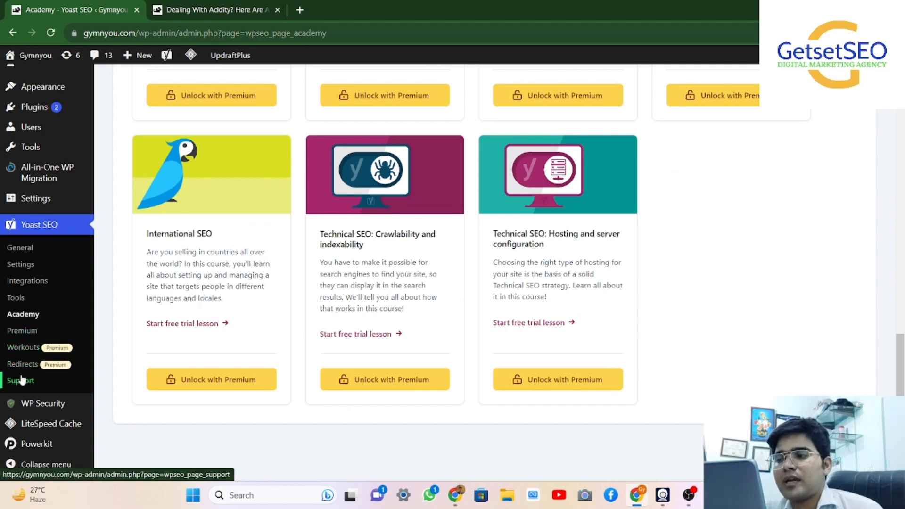
scroll(323, 304, "up", 15)
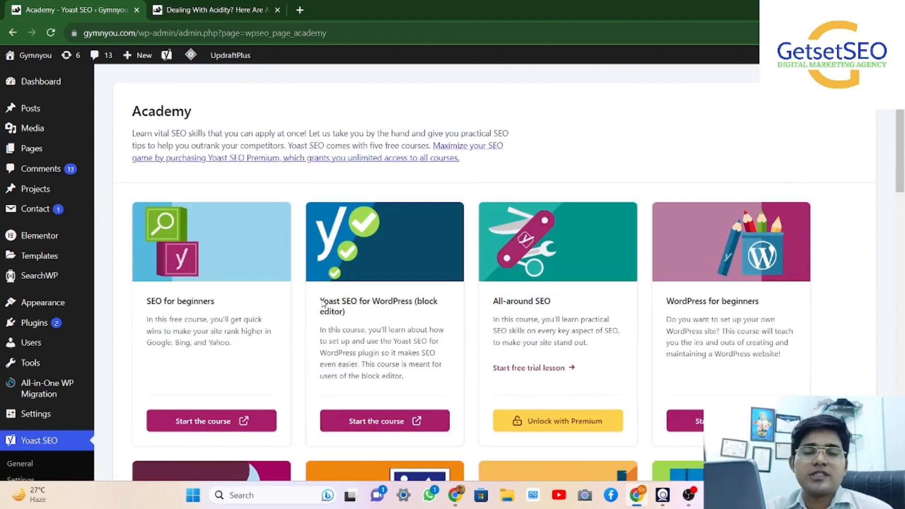